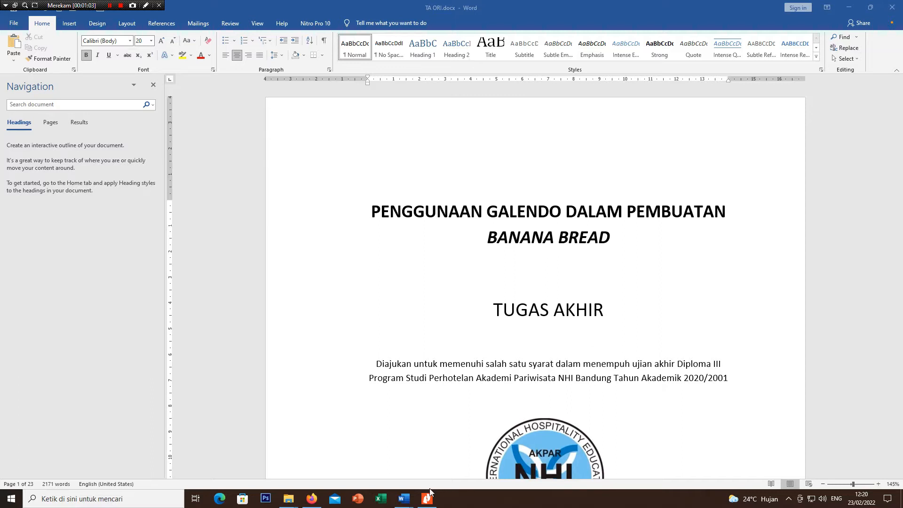
Step: Switch to the document "2. EVALUASI DIR AKPAR NHI AIPT 2021 VERSI 10.docx" and update its DAFTAR ISI table of contents
{"action": "mouse_move", "coordinate": [404, 498]}
{"action": "left_click", "coordinate": [319, 477]}
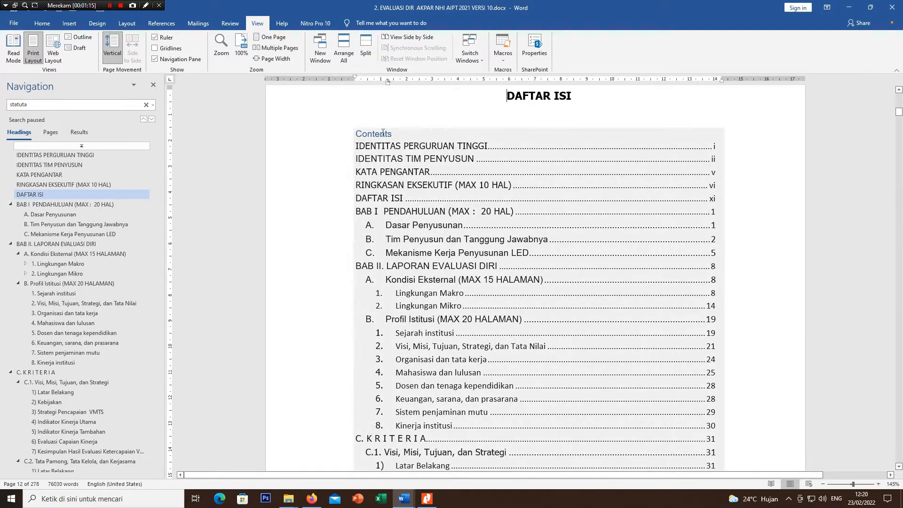
{"action": "left_click", "coordinate": [379, 134]}
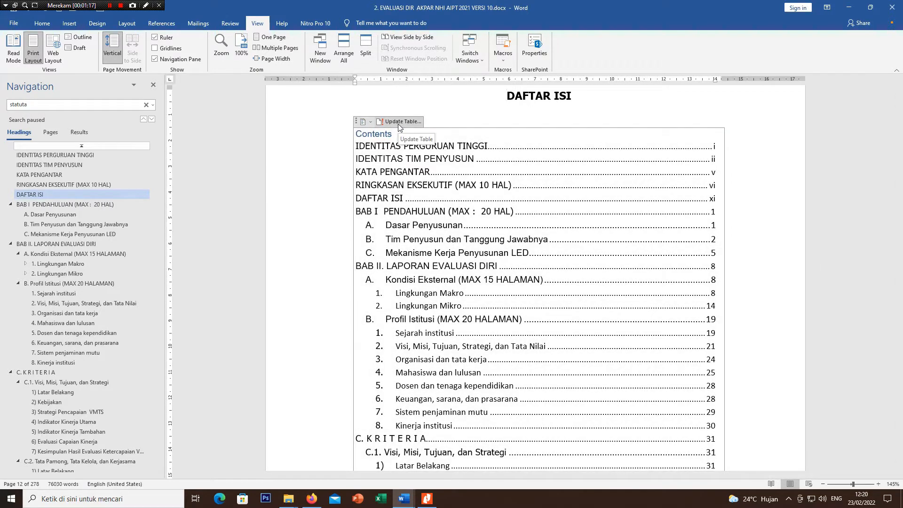
{"action": "left_click", "coordinate": [397, 122]}
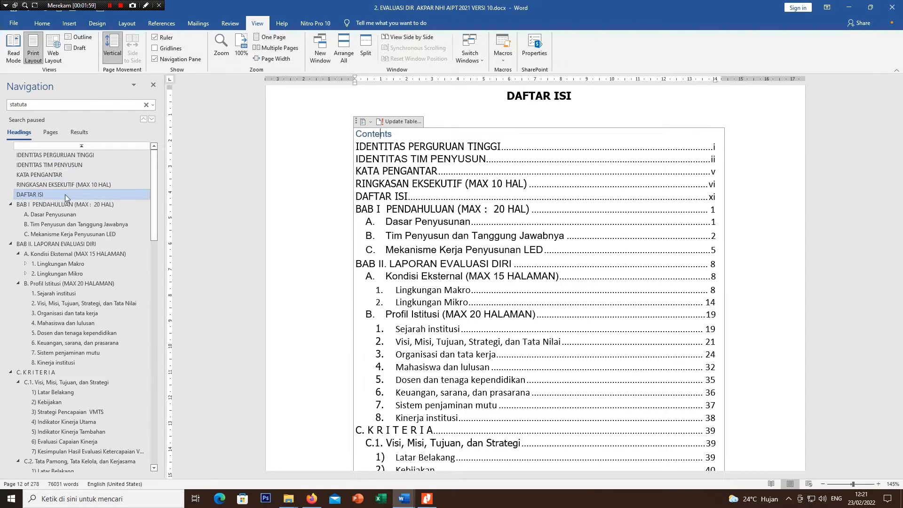
Step: Visit the IDENTITAS PERGURUAN TINGGI and C.6. Pendidikan headings from the document outline and look through the C.6 section
{"action": "left_click", "coordinate": [66, 159]}
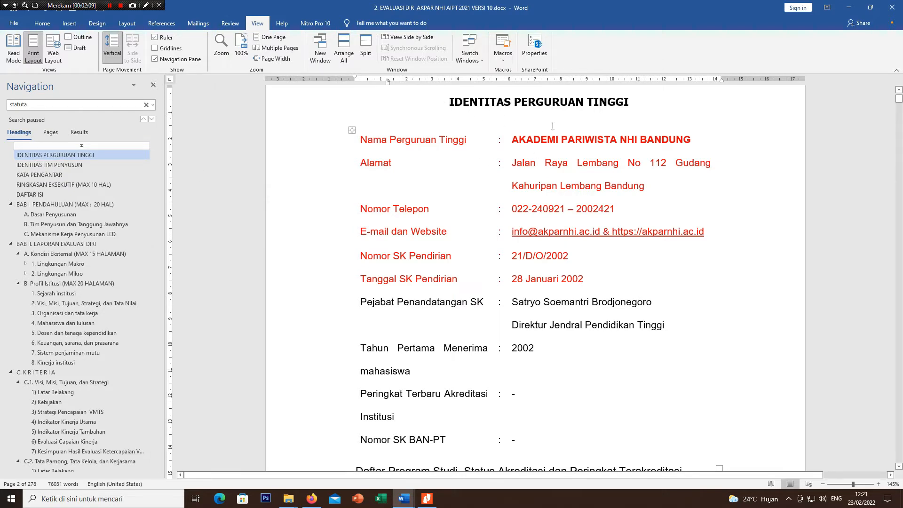
{"action": "scroll", "coordinate": [123, 348], "scroll_direction": "down", "scroll_amount": 6}
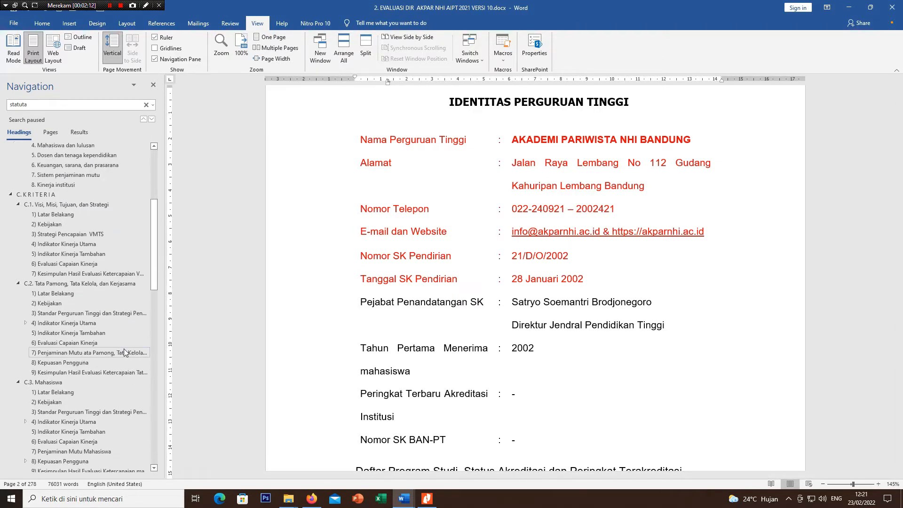
{"action": "scroll", "coordinate": [123, 348], "scroll_direction": "down", "scroll_amount": 9}
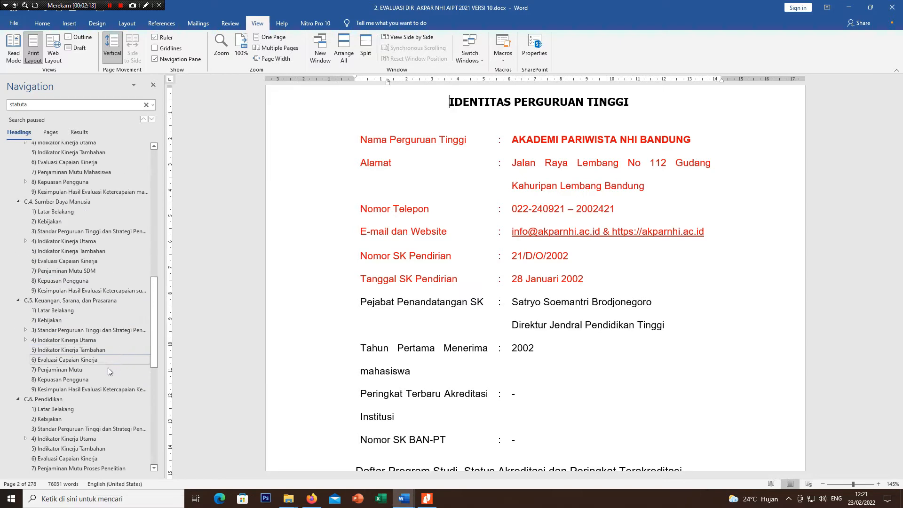
{"action": "left_click", "coordinate": [45, 399]}
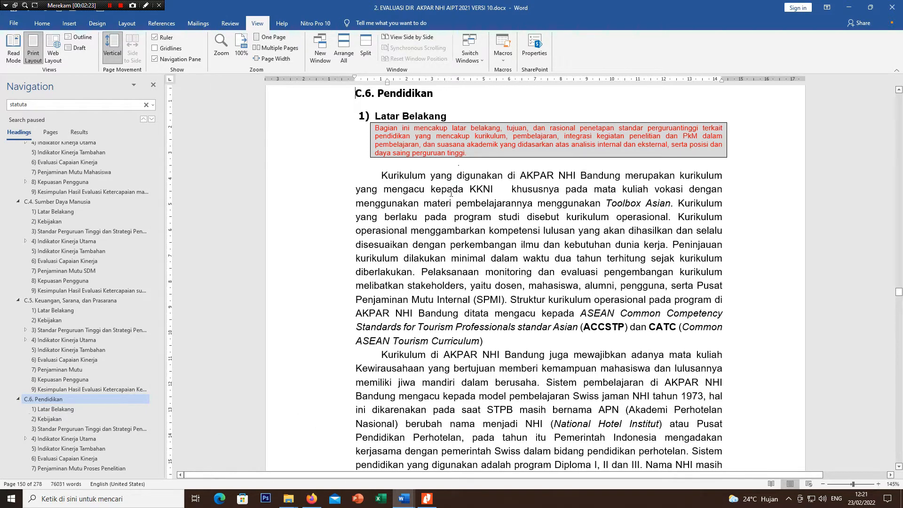
{"action": "scroll", "coordinate": [451, 197], "scroll_direction": "down", "scroll_amount": 20}
{"action": "scroll", "coordinate": [447, 209], "scroll_direction": "down", "scroll_amount": 20}
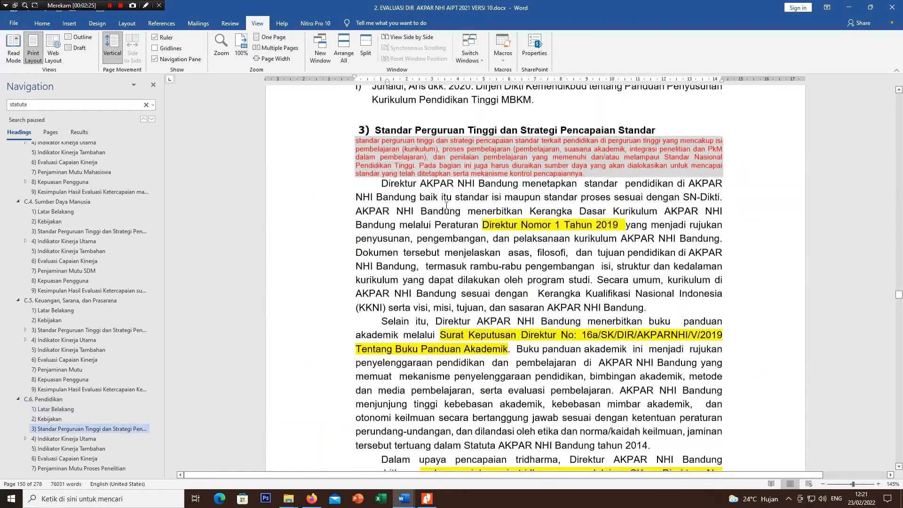
{"action": "scroll", "coordinate": [446, 207], "scroll_direction": "down", "scroll_amount": 3}
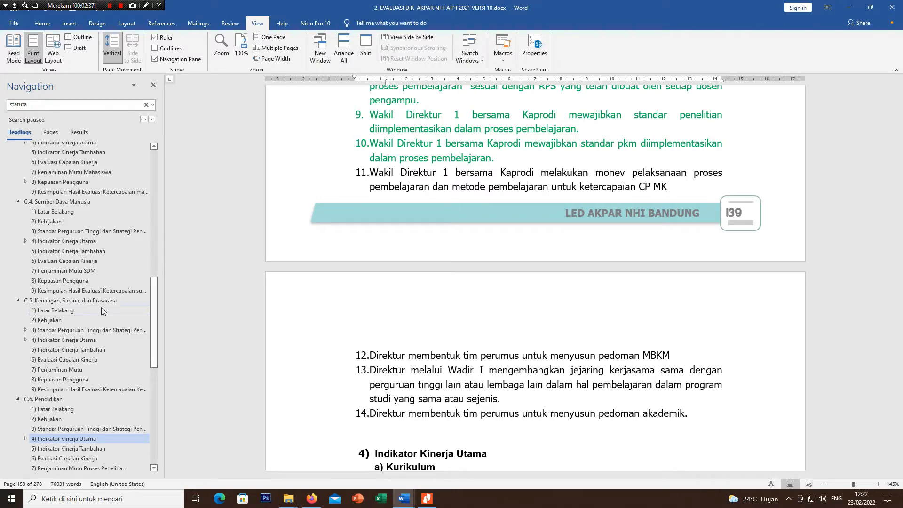
Step: Go to the C. KRITERIA heading from the outline, and hide the Navigation pane and show it again
{"action": "scroll", "coordinate": [97, 266], "scroll_direction": "up", "scroll_amount": 5}
{"action": "scroll", "coordinate": [98, 266], "scroll_direction": "up", "scroll_amount": 3}
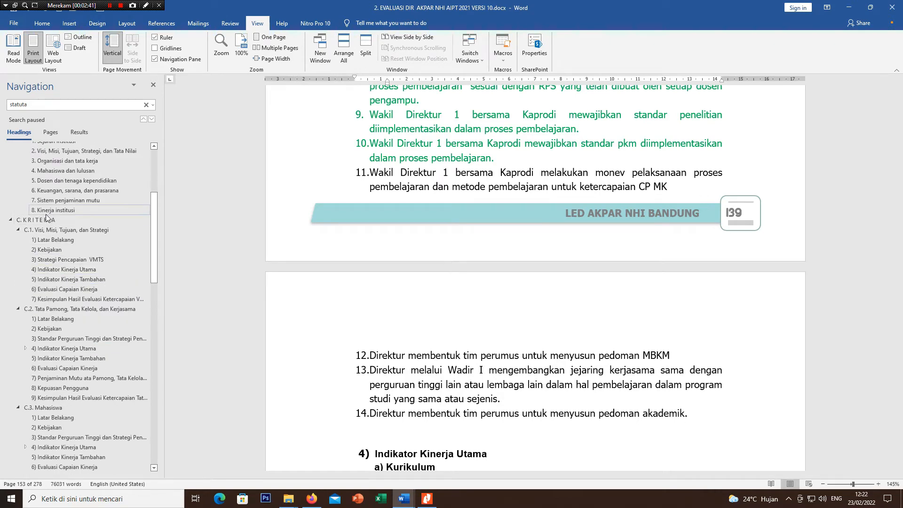
{"action": "scroll", "coordinate": [42, 259], "scroll_direction": "up", "scroll_amount": 1}
{"action": "left_click", "coordinate": [36, 245]}
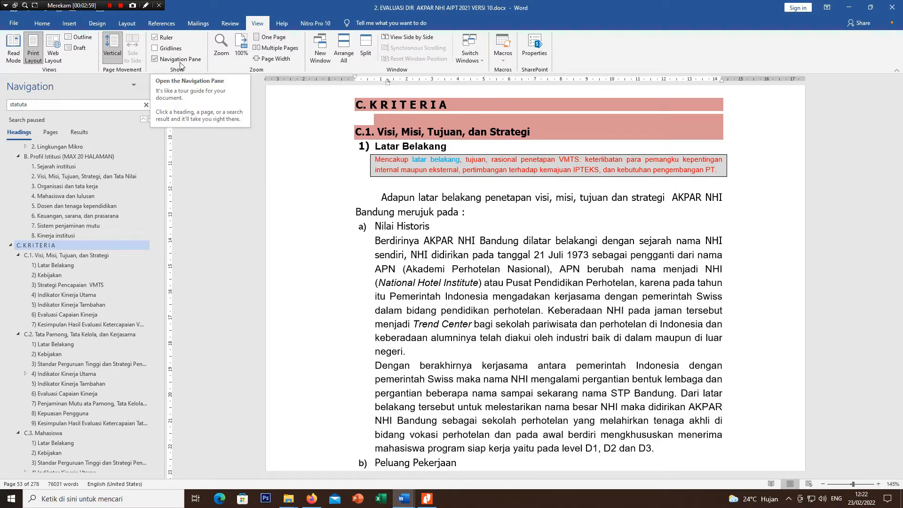
{"action": "left_click", "coordinate": [155, 59]}
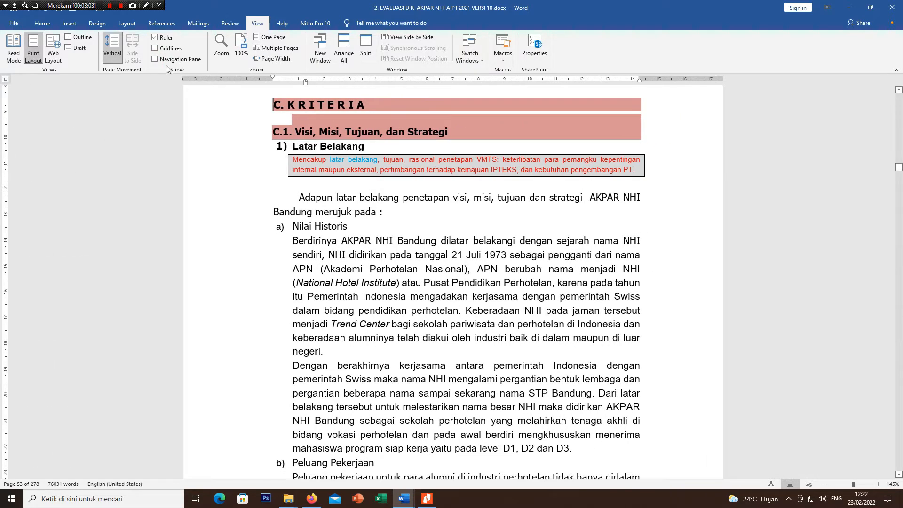
{"action": "left_click", "coordinate": [155, 61]}
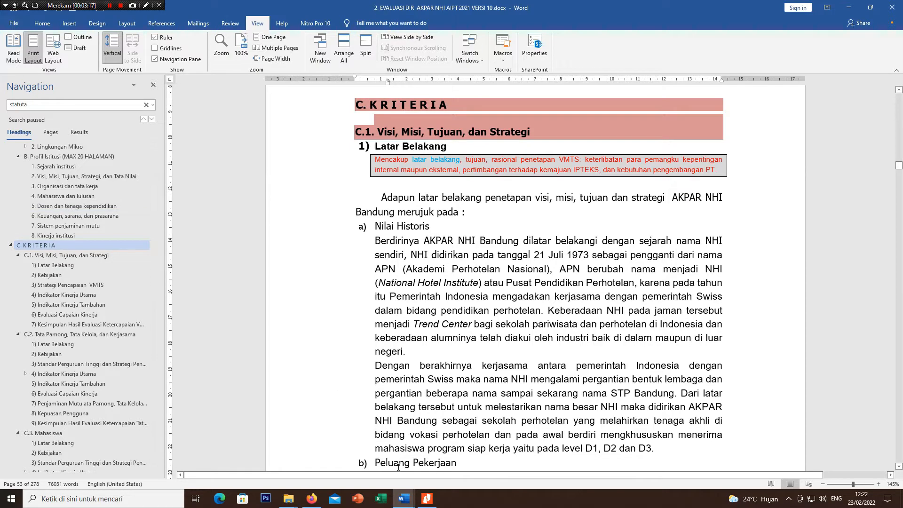
Step: Switch to TA ORI.docx, look through its opening pages and place the cursor in the PENGESAHAN KELULUSAN title
{"action": "mouse_move", "coordinate": [403, 502]}
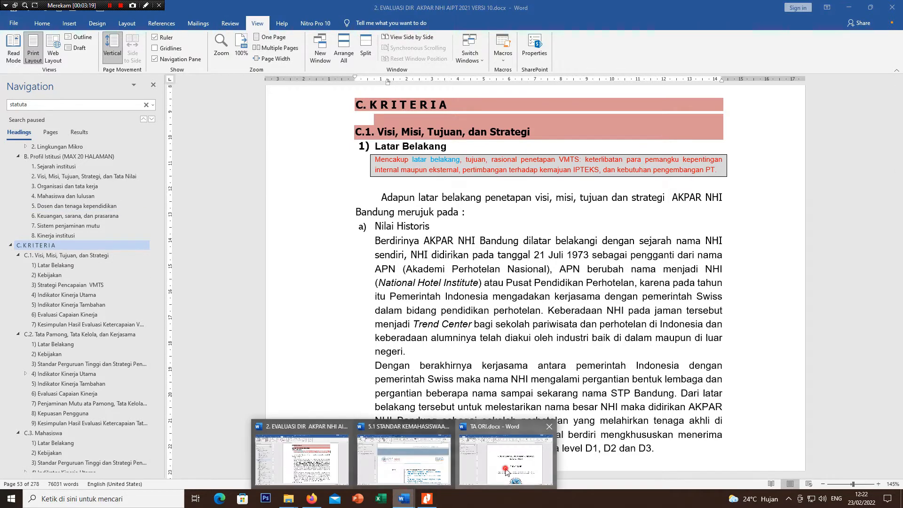
{"action": "left_click", "coordinate": [505, 454]}
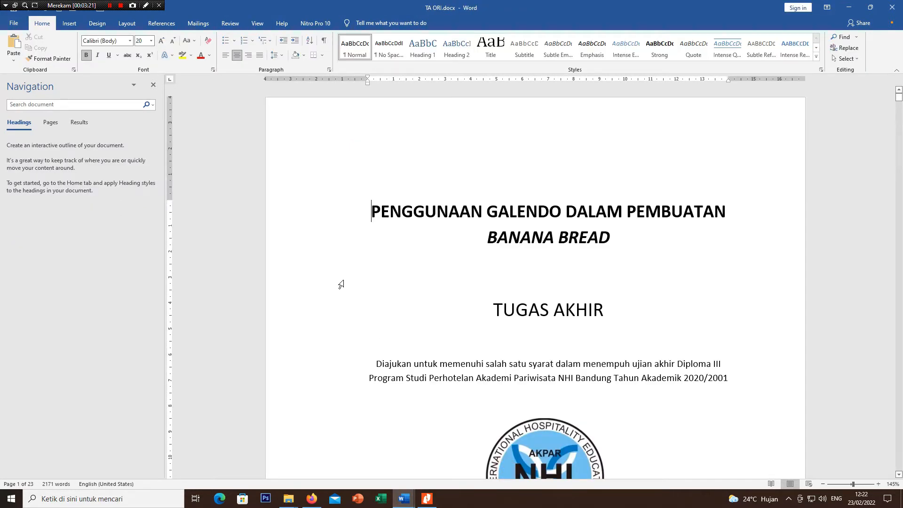
{"action": "scroll", "coordinate": [341, 285], "scroll_direction": "down", "scroll_amount": 3}
{"action": "scroll", "coordinate": [341, 284], "scroll_direction": "down", "scroll_amount": 20}
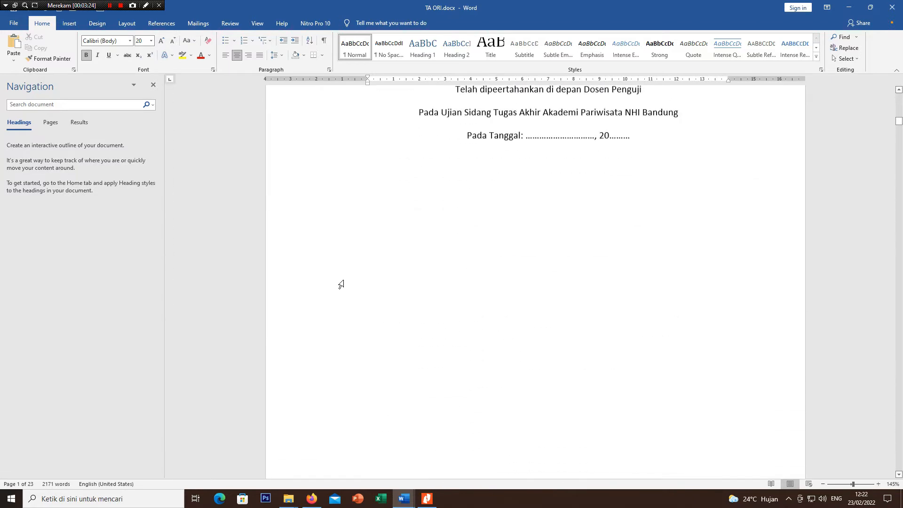
{"action": "scroll", "coordinate": [341, 284], "scroll_direction": "down", "scroll_amount": 5}
{"action": "scroll", "coordinate": [341, 285], "scroll_direction": "up", "scroll_amount": 15}
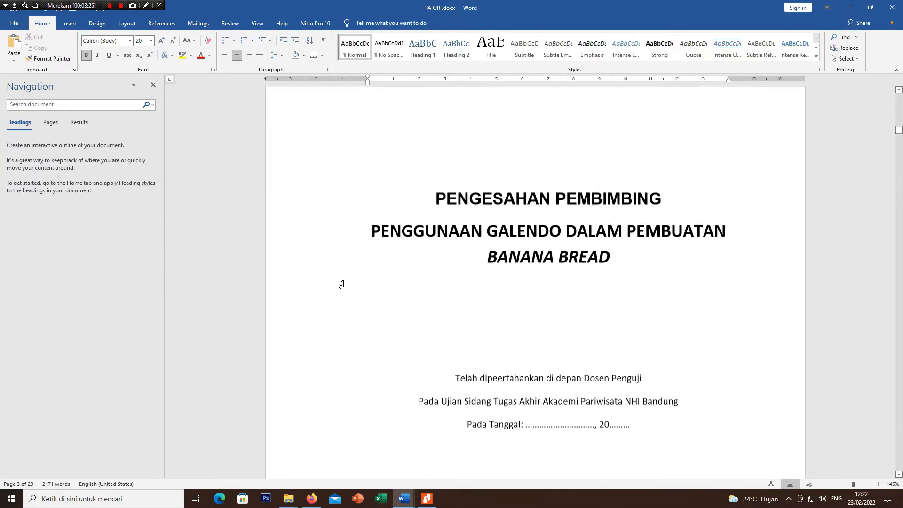
{"action": "scroll", "coordinate": [340, 283], "scroll_direction": "up", "scroll_amount": 4}
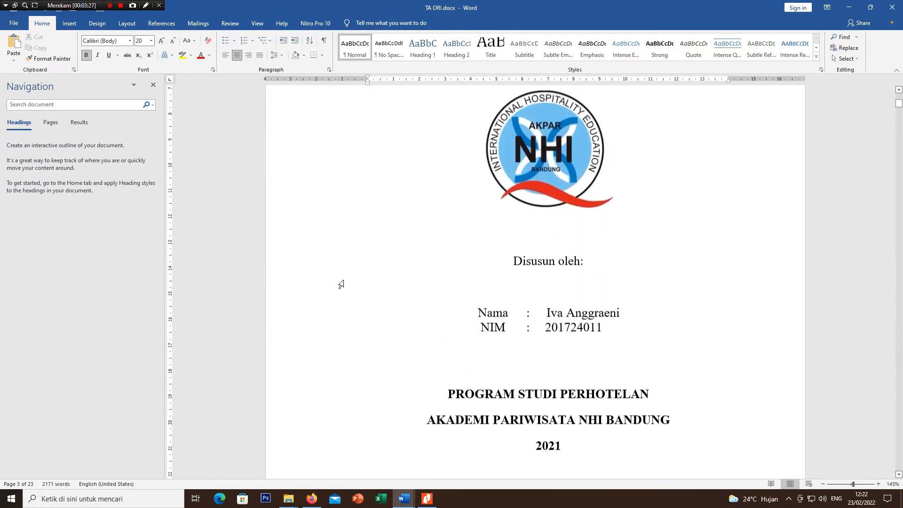
{"action": "scroll", "coordinate": [339, 284], "scroll_direction": "down", "scroll_amount": 9}
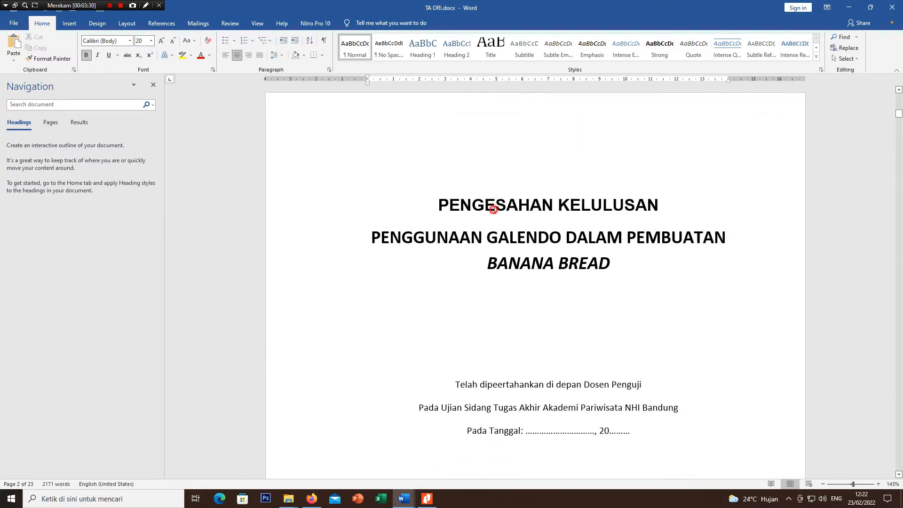
{"action": "left_click", "coordinate": [493, 210]}
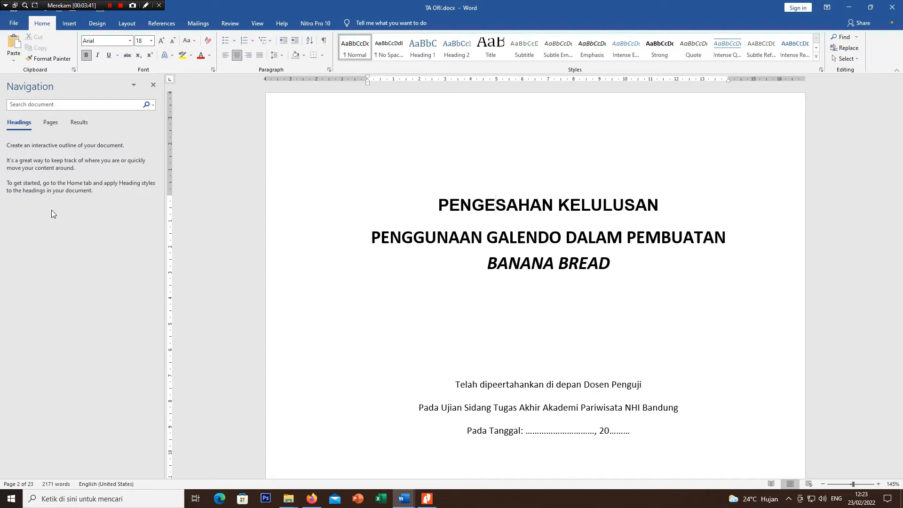
Step: Return to the EVALUASI DIR document and examine its heading outline and the style used by the C. KRITERIA heading
{"action": "mouse_move", "coordinate": [403, 498]}
{"action": "left_click", "coordinate": [301, 453]}
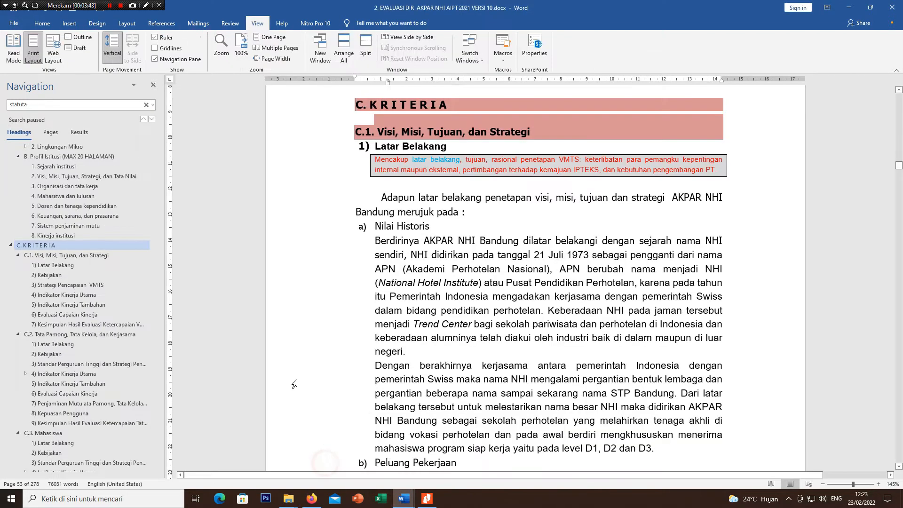
{"action": "scroll", "coordinate": [99, 220], "scroll_direction": "up", "scroll_amount": 5}
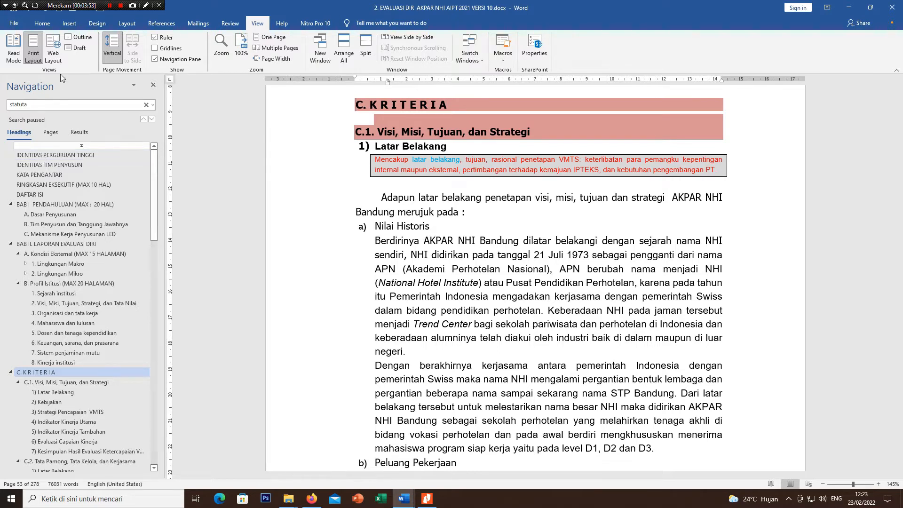
{"action": "left_click", "coordinate": [42, 23]}
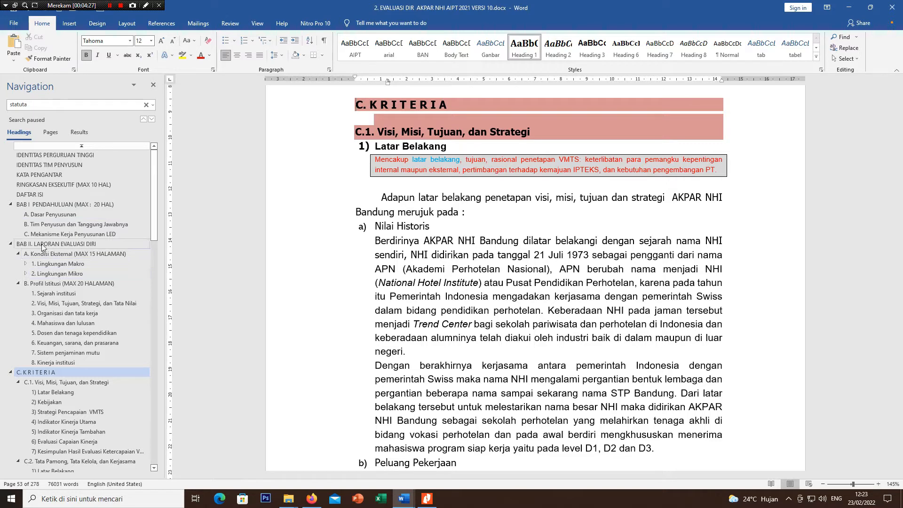
Step: Check the heading styles of A. Dasar Penyusunan, B. Profil Istitusi and 1. Sejarah institusi by visiting each from the outline
{"action": "left_click", "coordinate": [52, 205]}
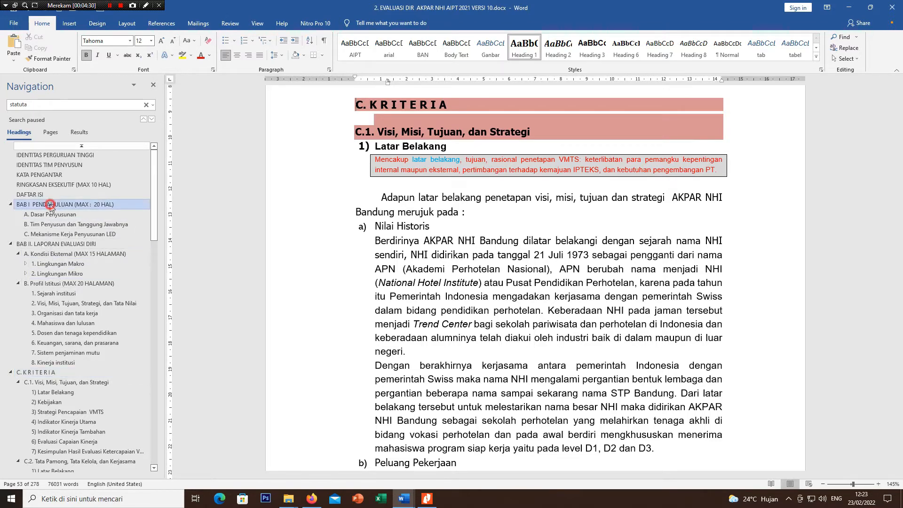
{"action": "left_click", "coordinate": [47, 215]}
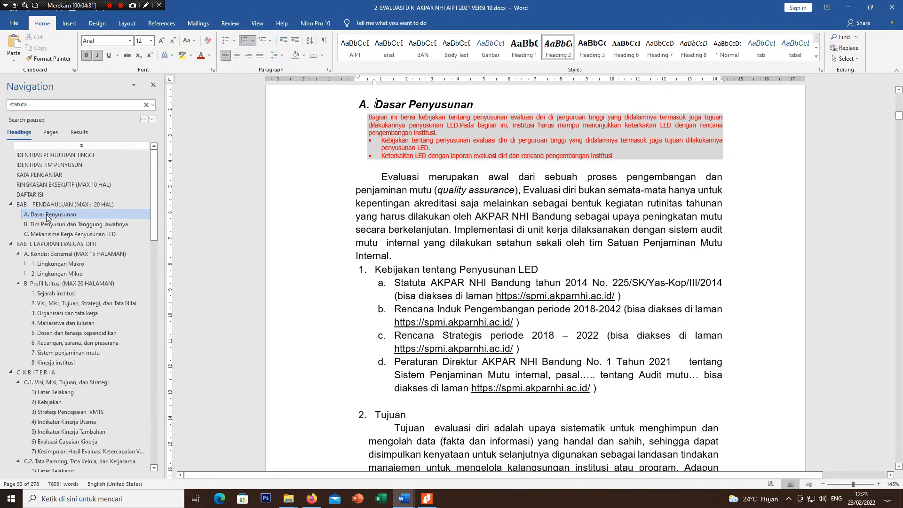
{"action": "left_click", "coordinate": [49, 284]}
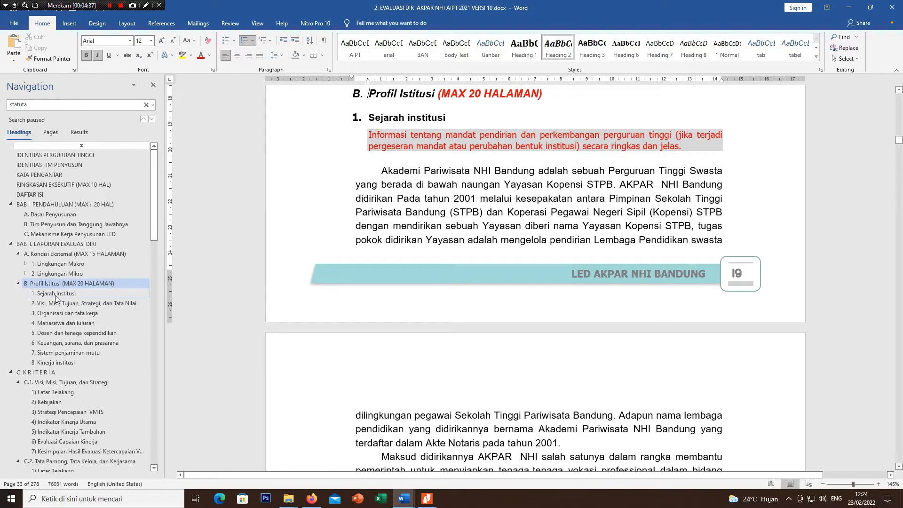
{"action": "left_click", "coordinate": [55, 293]}
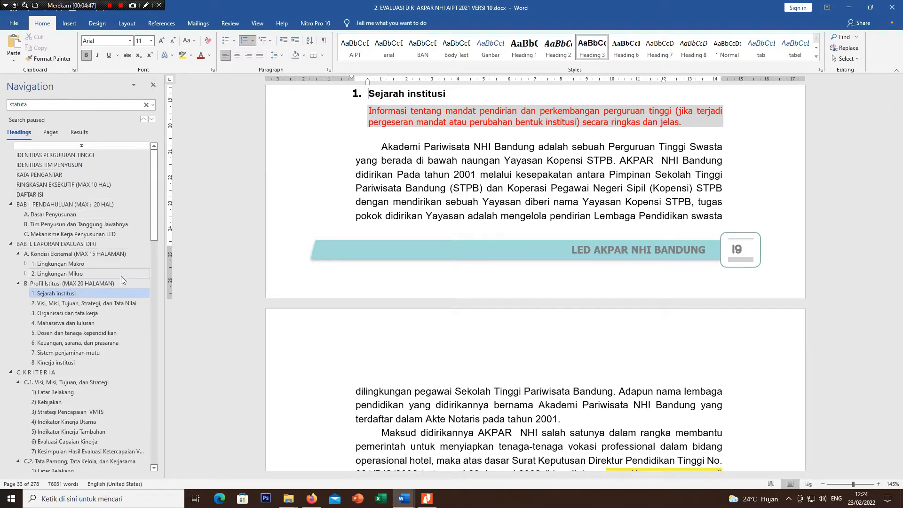
Step: Switch to TA ORI.docx and select the whole PENGESAHAN KELULUSAN title on its second page
{"action": "mouse_move", "coordinate": [402, 499]}
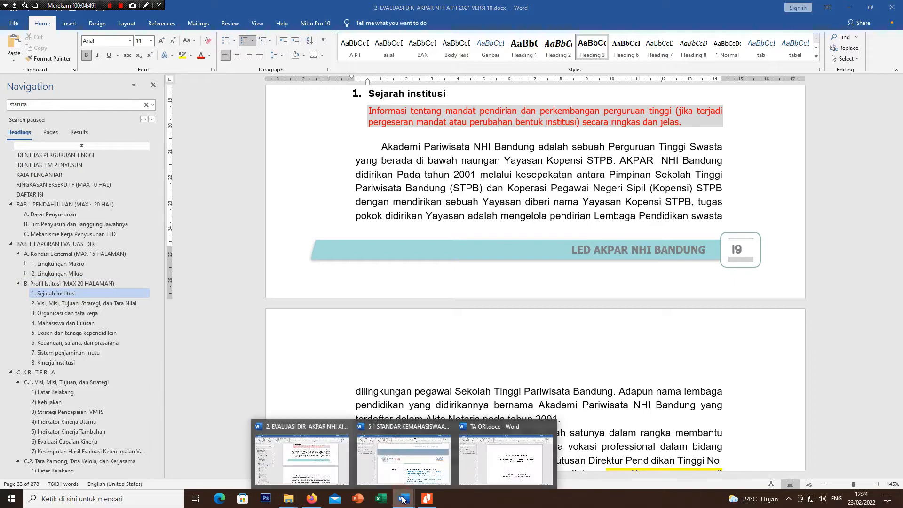
{"action": "left_click", "coordinate": [515, 464]}
{"action": "scroll", "coordinate": [451, 329], "scroll_direction": "up", "scroll_amount": 15}
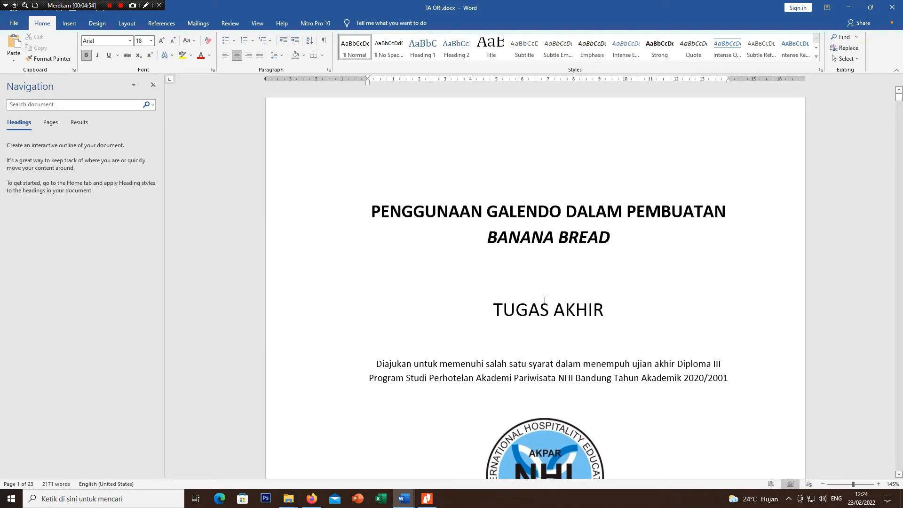
{"action": "scroll", "coordinate": [454, 271], "scroll_direction": "down", "scroll_amount": 10}
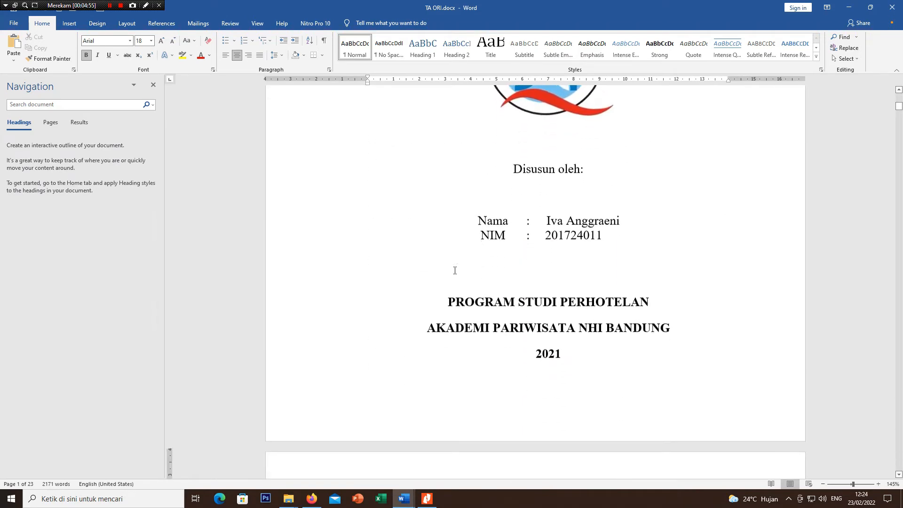
{"action": "scroll", "coordinate": [454, 271], "scroll_direction": "down", "scroll_amount": 7}
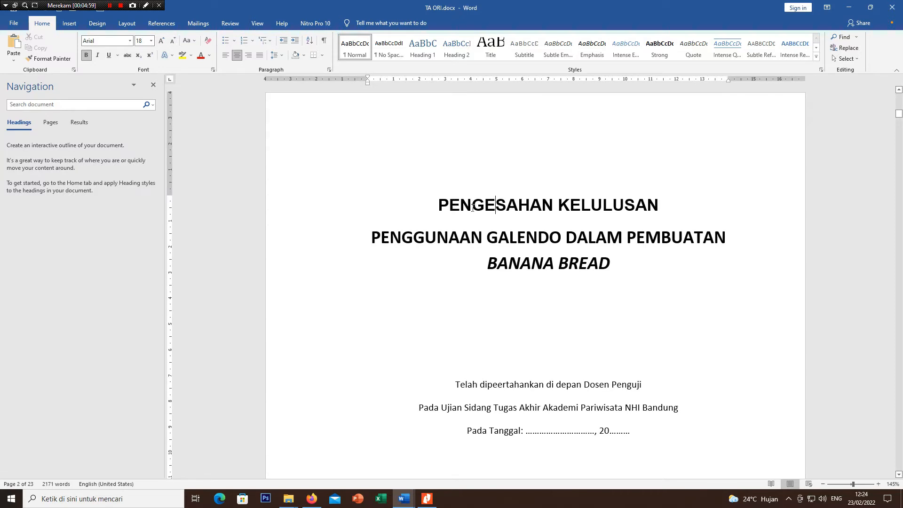
{"action": "left_click", "coordinate": [304, 208]}
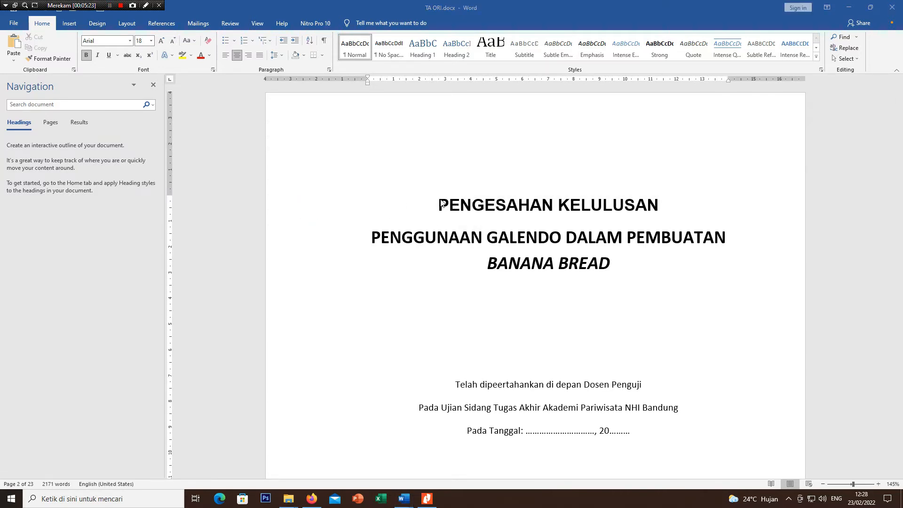
{"action": "left_click_drag", "start_coordinate": [439, 205], "coordinate": [662, 209]}
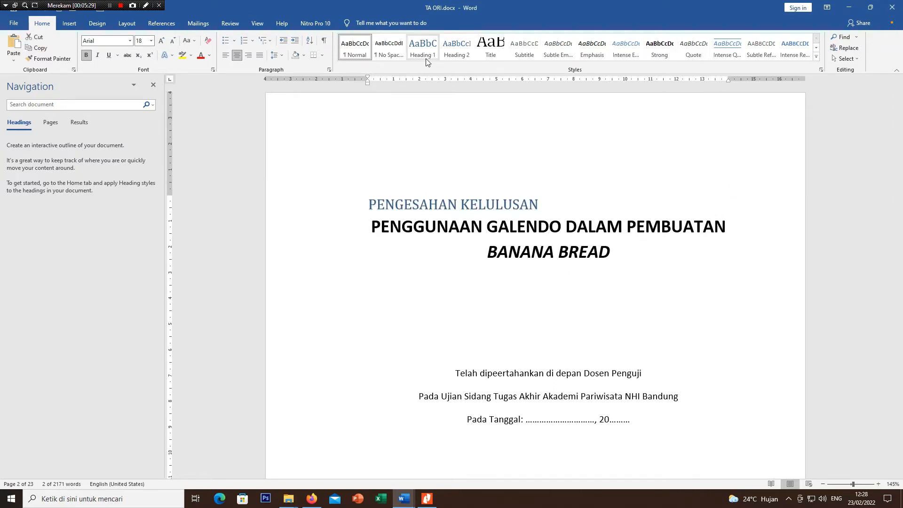
Step: Start a new style named BAB1 from the selected title's formatting and base it on Heading 1
{"action": "left_click", "coordinate": [816, 58]}
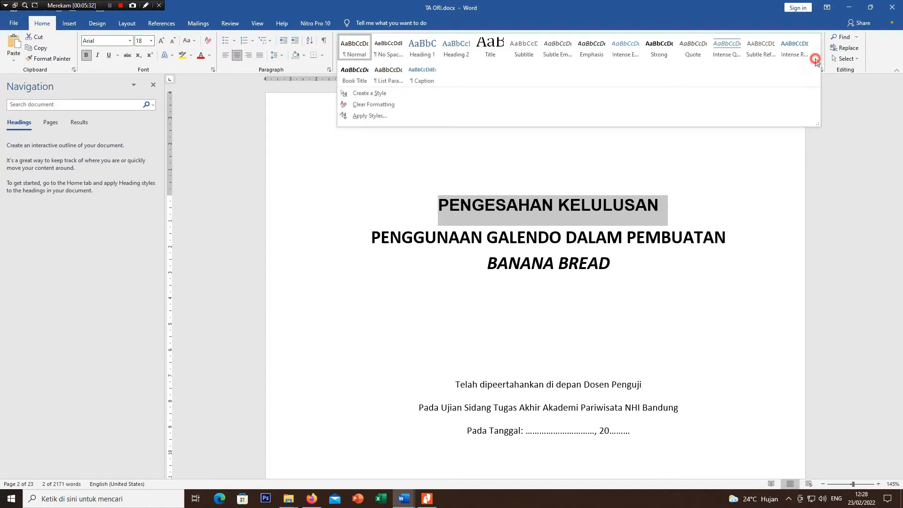
{"action": "left_click", "coordinate": [406, 94]}
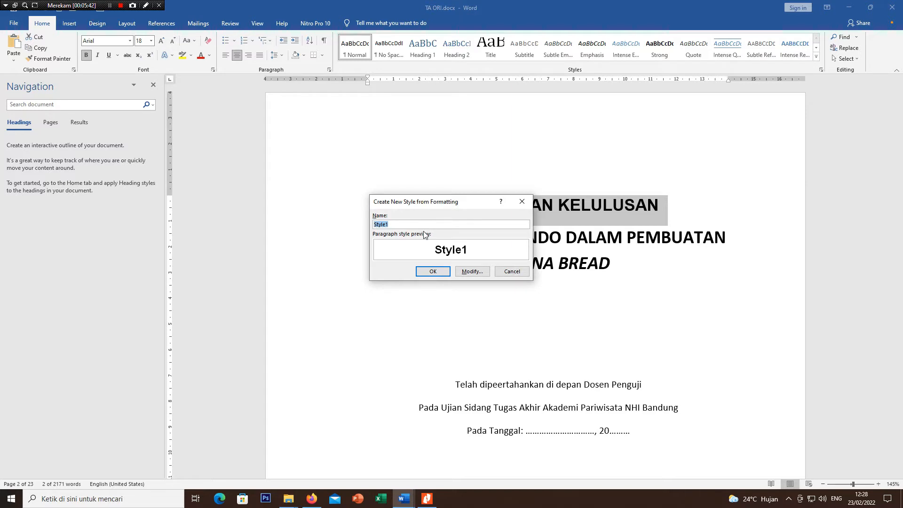
{"action": "type", "text": "BAB1"}
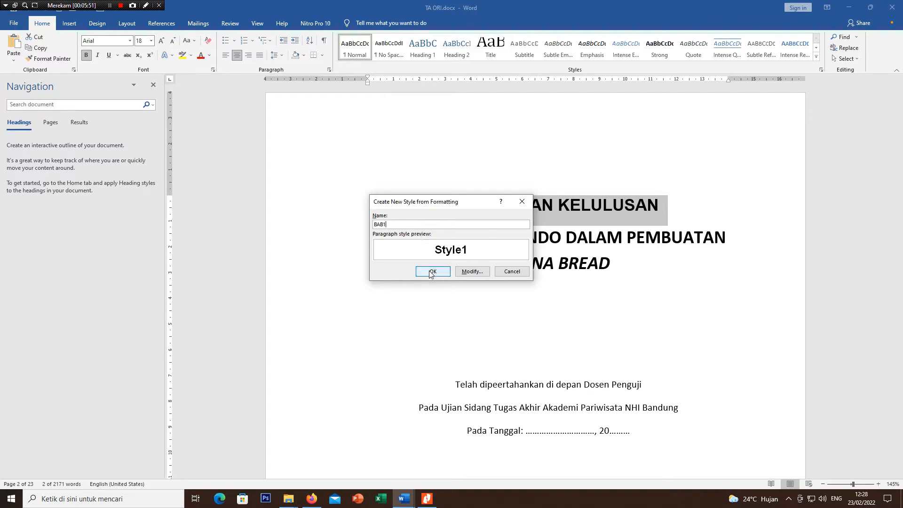
{"action": "left_click", "coordinate": [469, 272]}
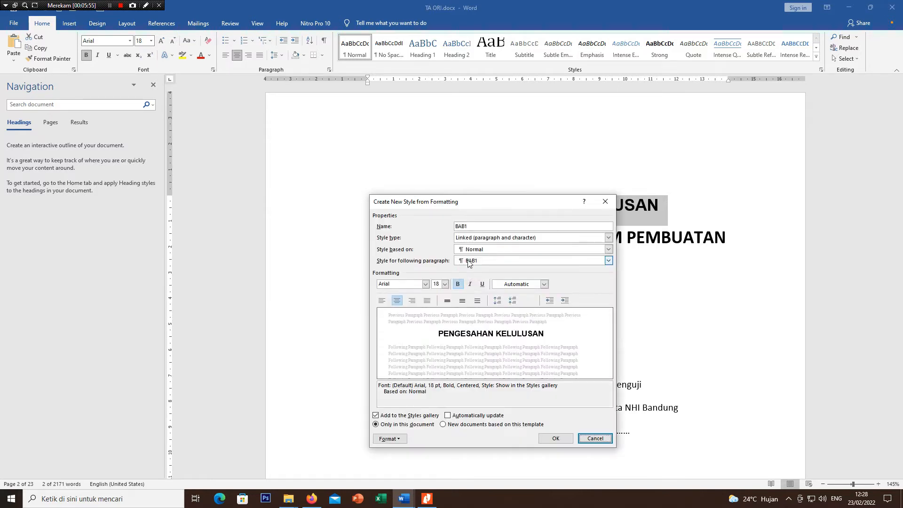
{"action": "left_click", "coordinate": [516, 250]}
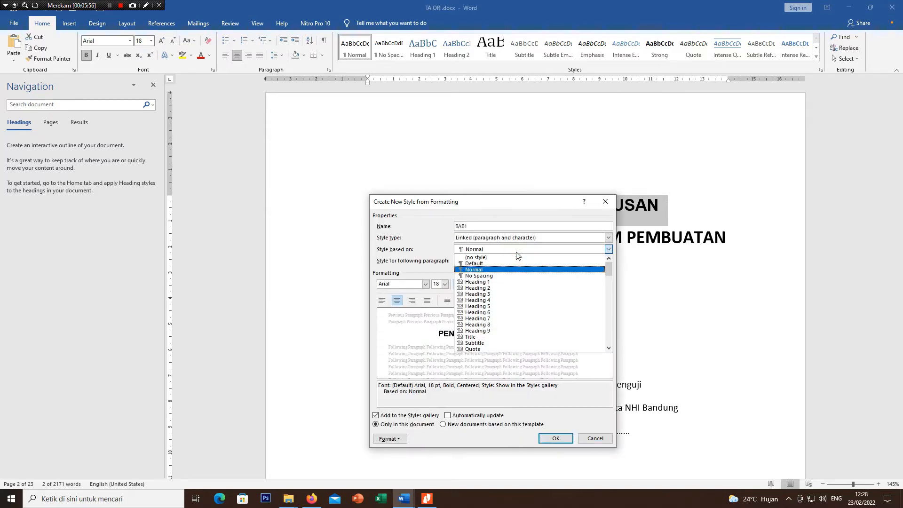
{"action": "left_click", "coordinate": [504, 287]}
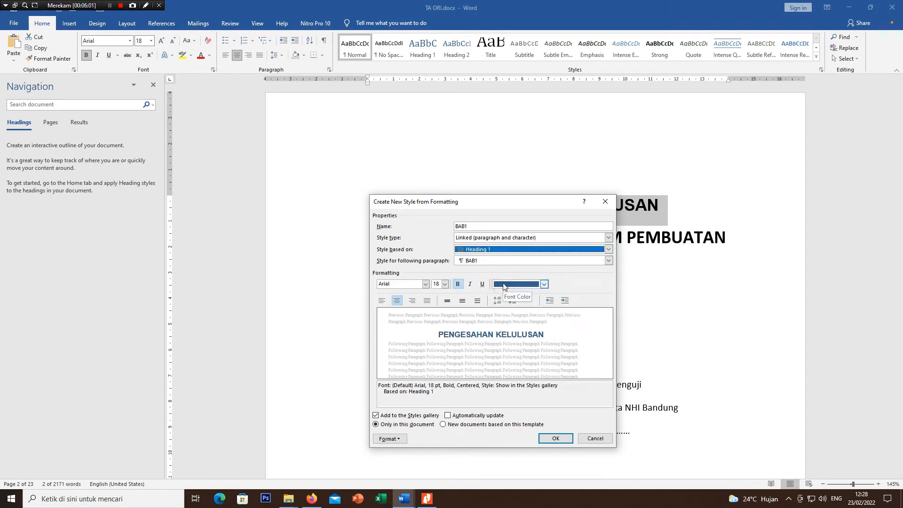
Step: Set the BAB1 style's font color to Automatic, keeping Arial 18 bold, and save the style
{"action": "left_click_drag", "start_coordinate": [487, 204], "coordinate": [606, 195]}
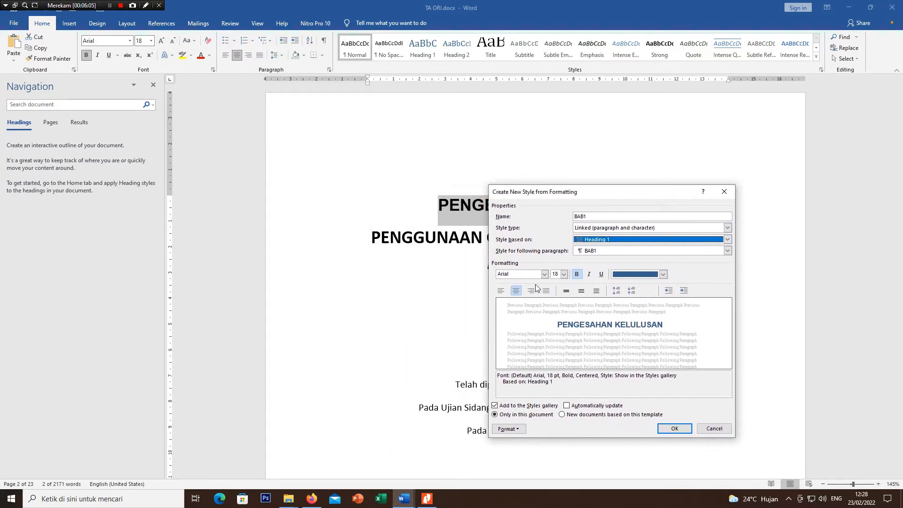
{"action": "left_click", "coordinate": [545, 274]}
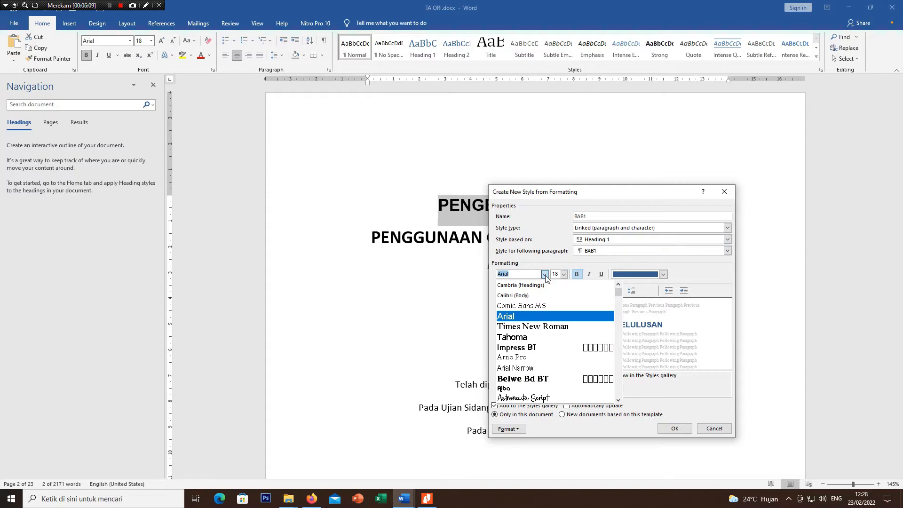
{"action": "left_click", "coordinate": [544, 274]}
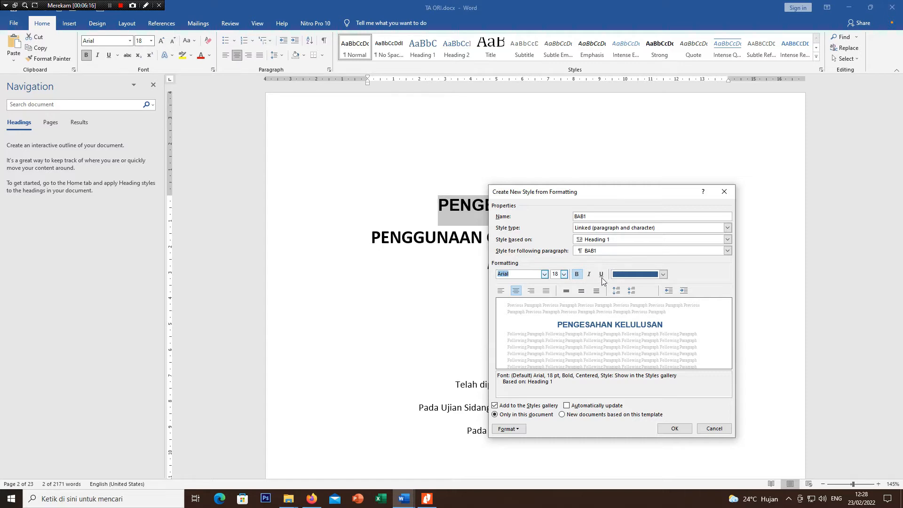
{"action": "left_click", "coordinate": [663, 274]}
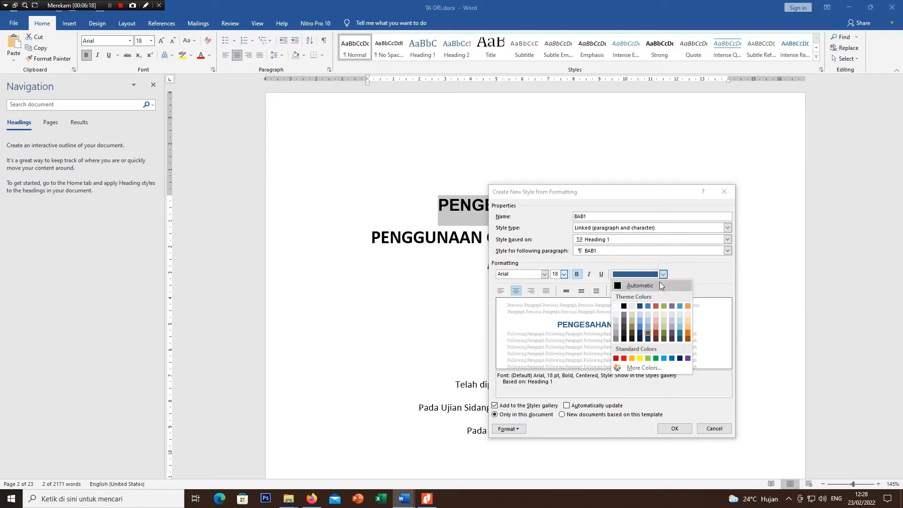
{"action": "left_click", "coordinate": [648, 285]}
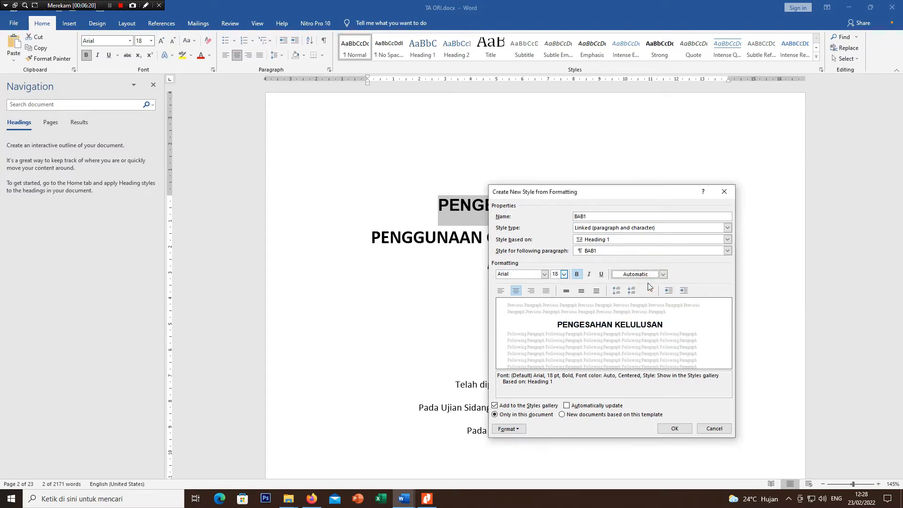
{"action": "left_click", "coordinate": [674, 428]}
{"action": "left_click", "coordinate": [664, 388]}
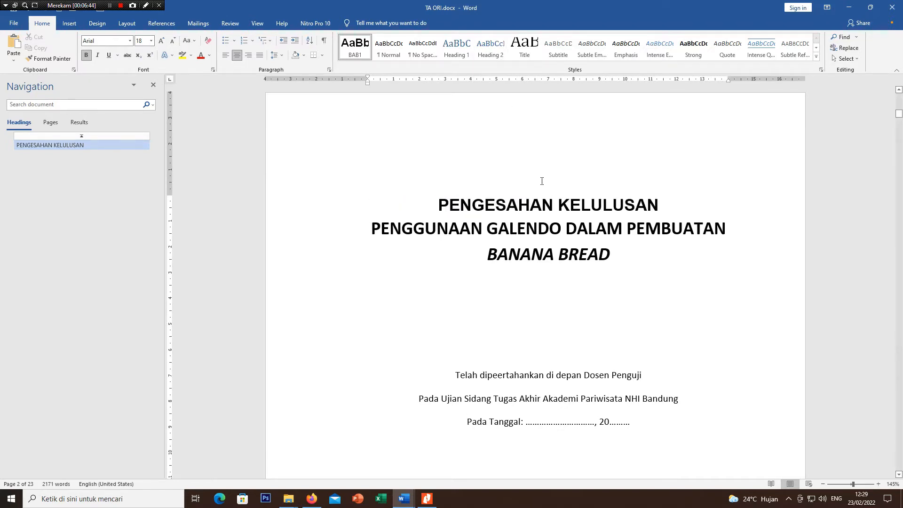
Step: Apply the BAB1 style to the PENGESAHAN PEMBIMBING and PERSETUJUAN PUBLIKASI KARYA ILMIAH titles
{"action": "scroll", "coordinate": [542, 181], "scroll_direction": "down", "scroll_amount": 15}
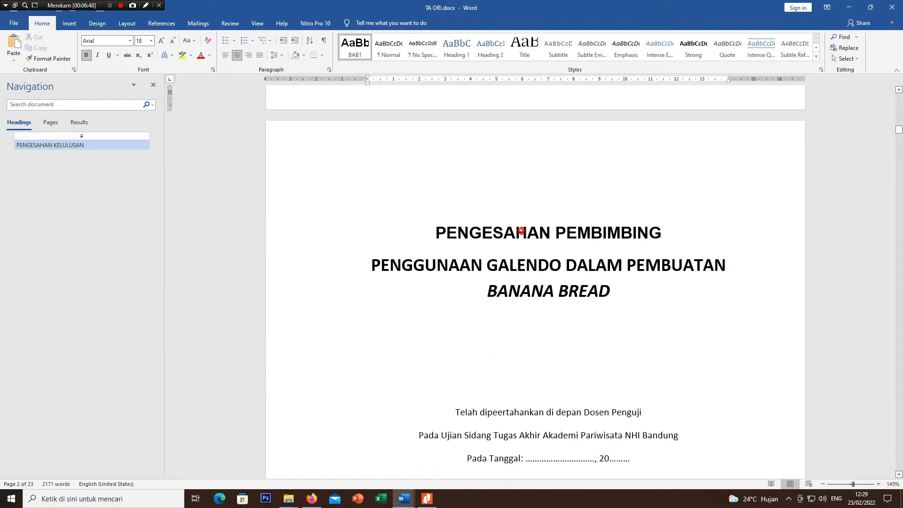
{"action": "left_click", "coordinate": [516, 233]}
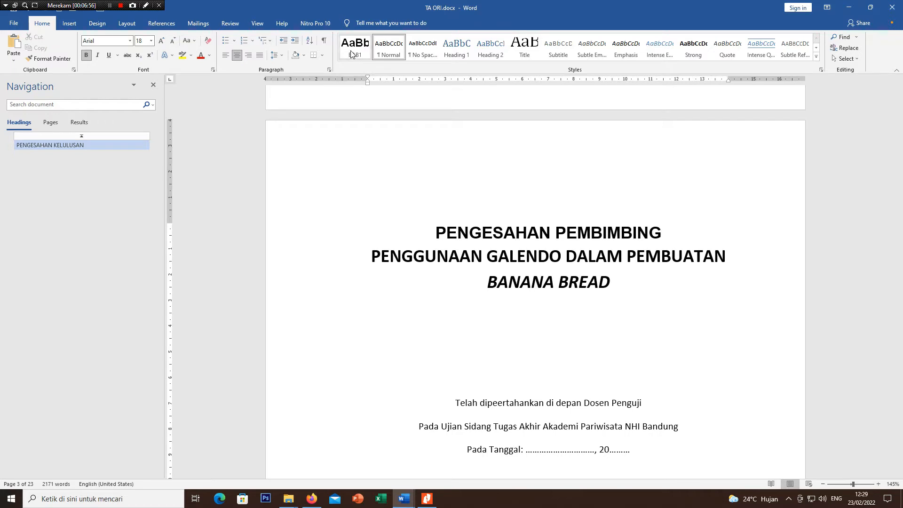
{"action": "left_click", "coordinate": [350, 52]}
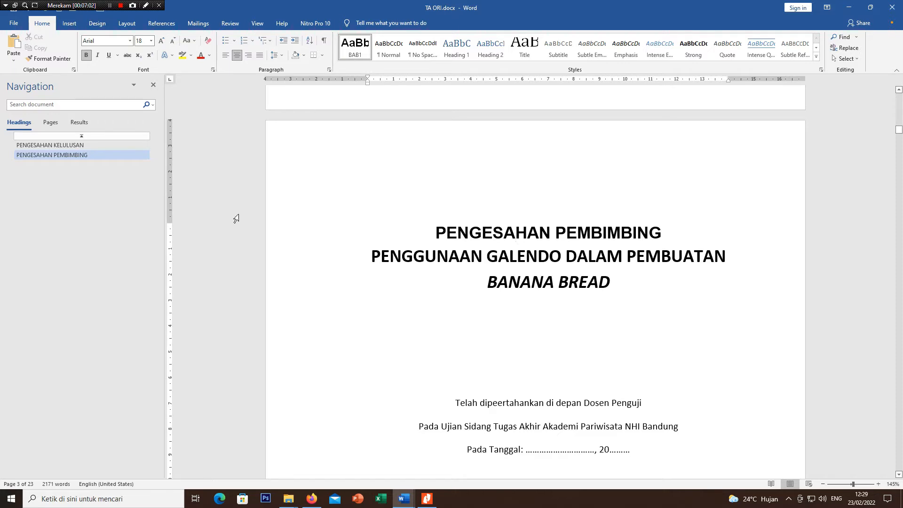
{"action": "scroll", "coordinate": [457, 277], "scroll_direction": "down", "scroll_amount": 1}
{"action": "scroll", "coordinate": [456, 277], "scroll_direction": "down", "scroll_amount": 10}
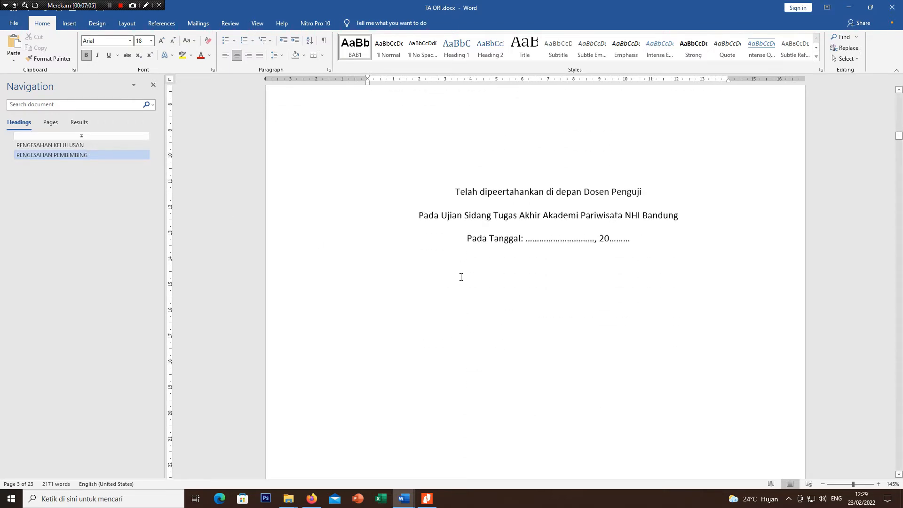
{"action": "left_click", "coordinate": [471, 292]}
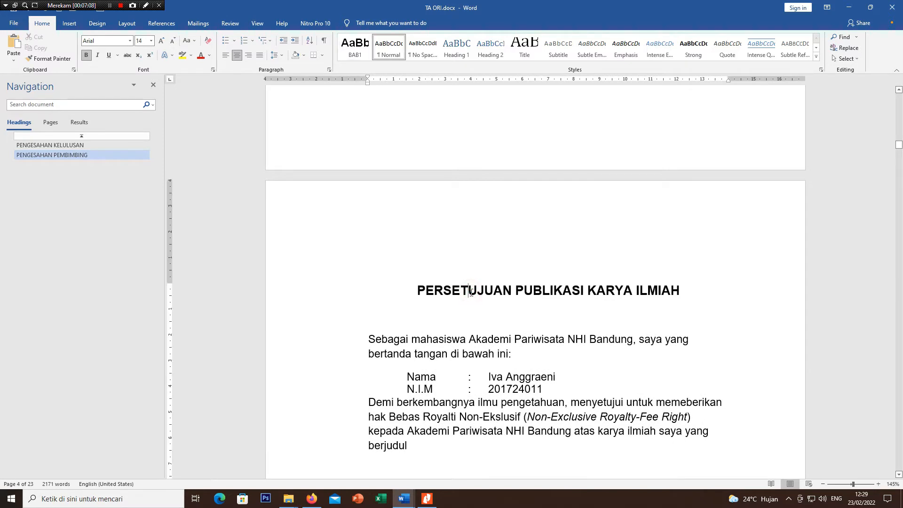
{"action": "left_click", "coordinate": [360, 56]}
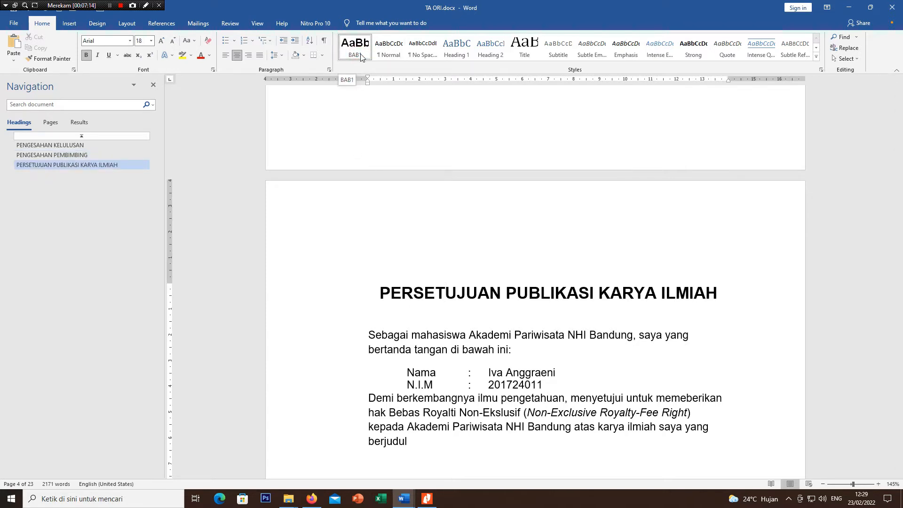
{"action": "left_click", "coordinate": [456, 53]}
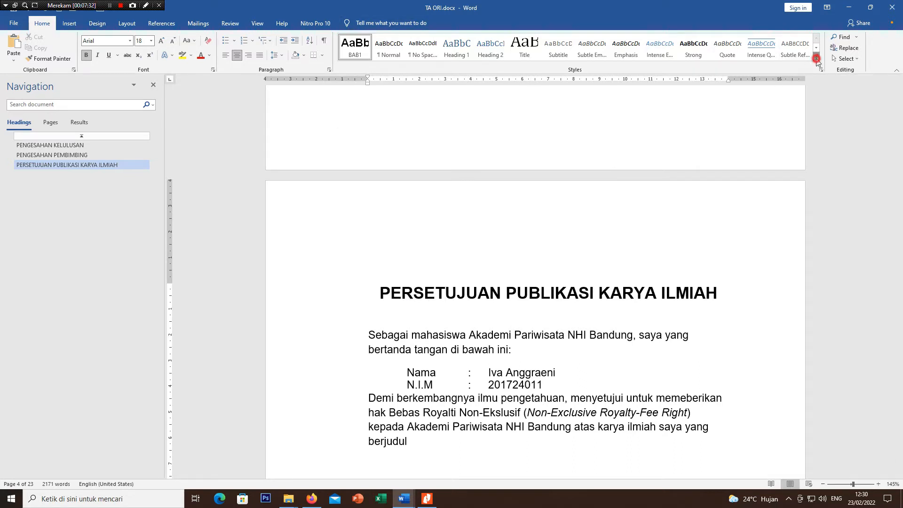
{"action": "left_click", "coordinate": [817, 60]}
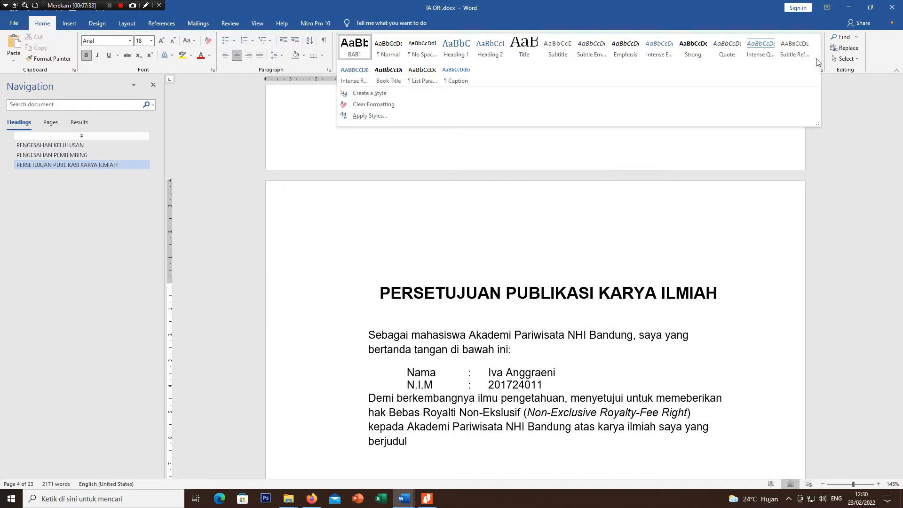
{"action": "left_click", "coordinate": [420, 95]}
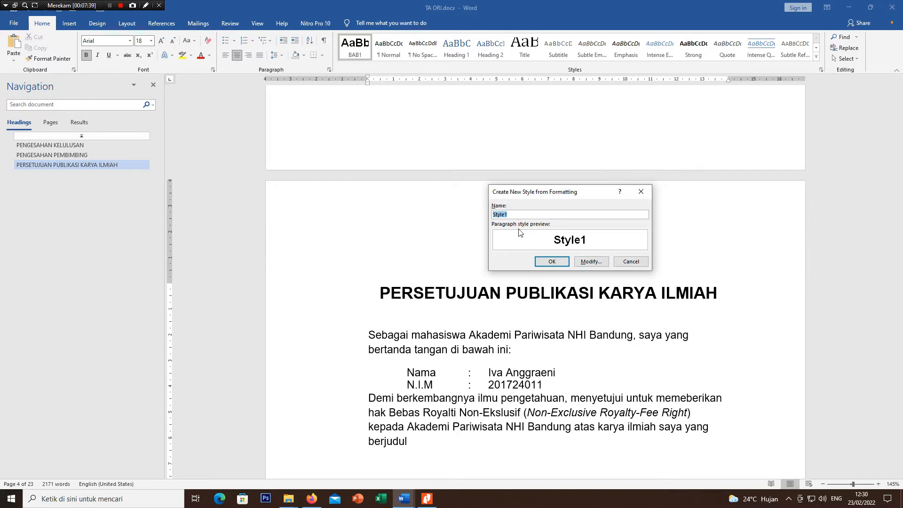
{"action": "left_click", "coordinate": [588, 263]}
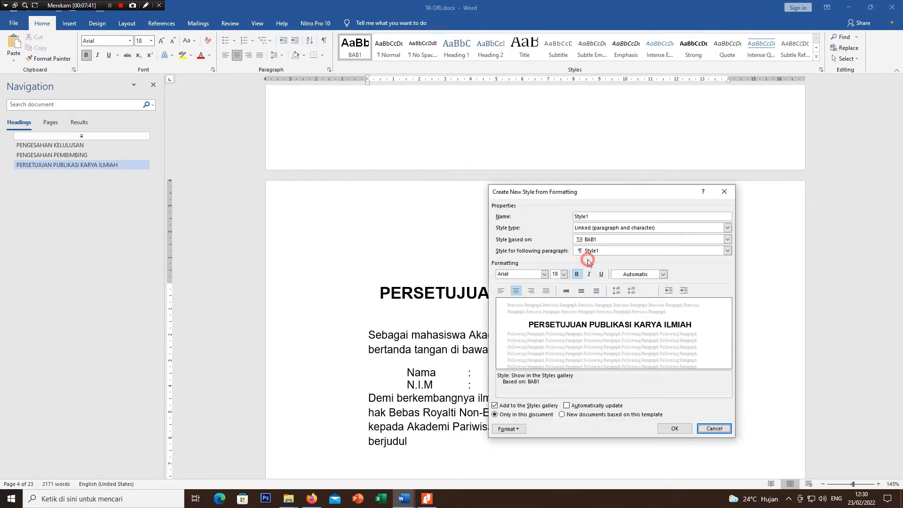
{"action": "left_click", "coordinate": [620, 241]}
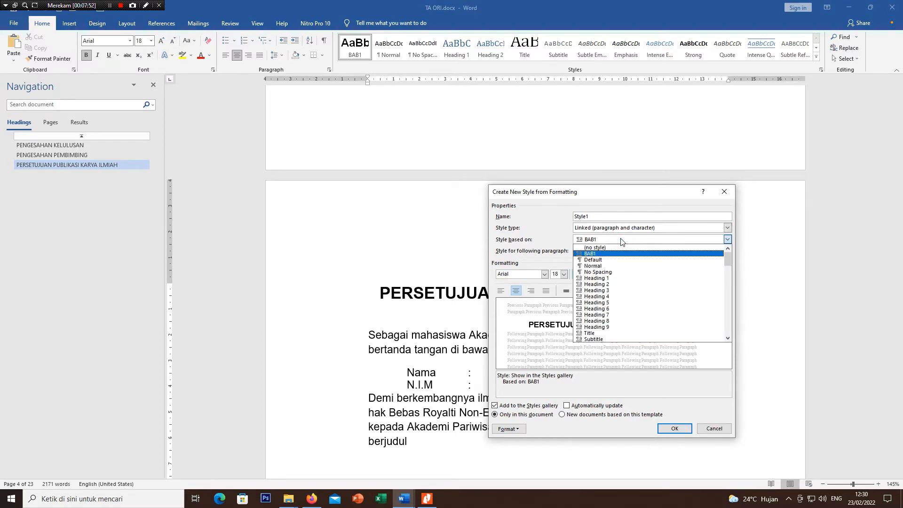
{"action": "left_click", "coordinate": [714, 429]}
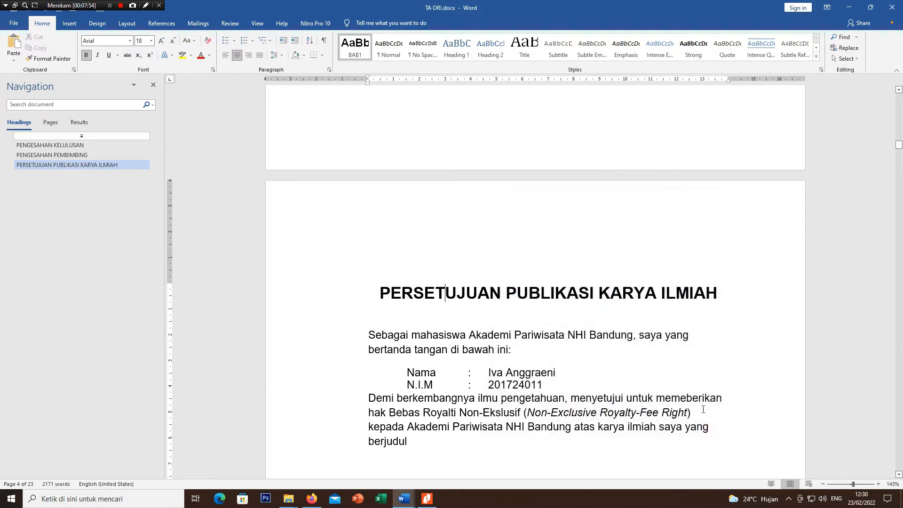
Step: Apply the BAB1 style to the KATA PENGANTAR and DAFTAR ISI titles
{"action": "scroll", "coordinate": [570, 347], "scroll_direction": "down", "scroll_amount": 15}
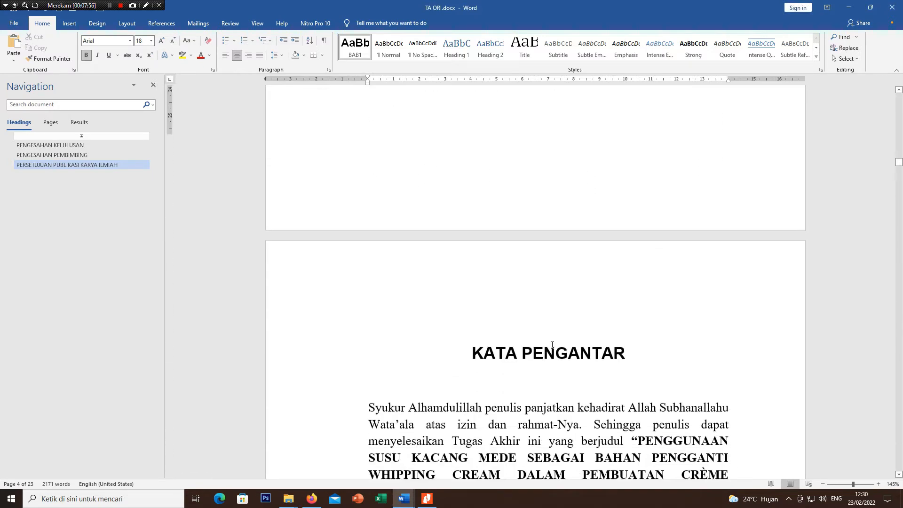
{"action": "left_click", "coordinate": [544, 256]}
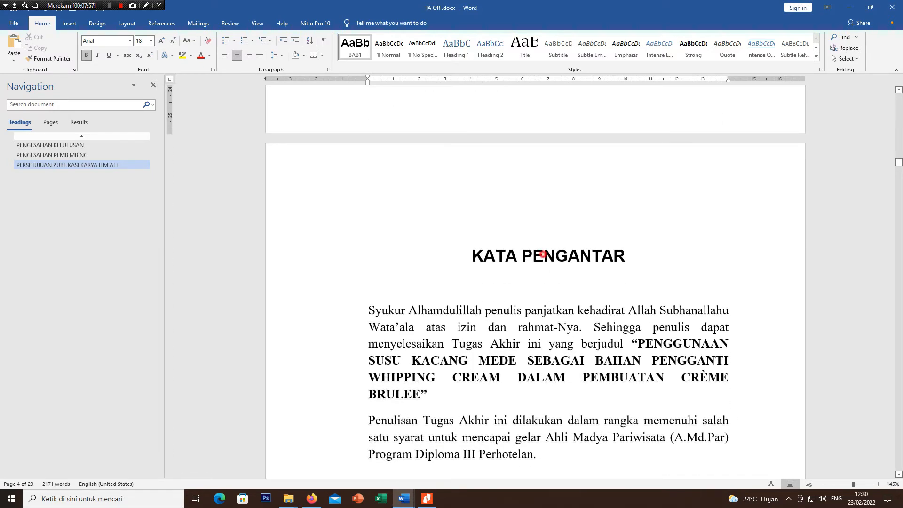
{"action": "left_click", "coordinate": [352, 51]}
{"action": "scroll", "coordinate": [312, 316], "scroll_direction": "down", "scroll_amount": 6}
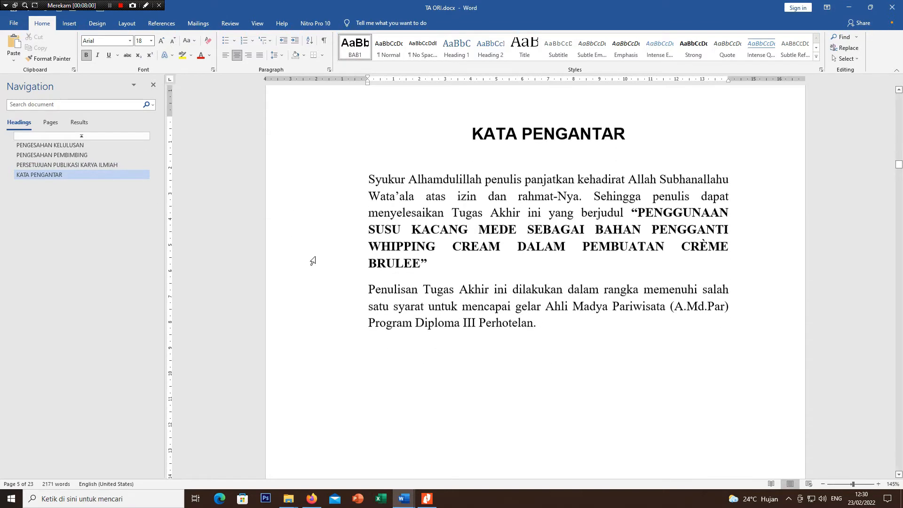
{"action": "scroll", "coordinate": [368, 287], "scroll_direction": "down", "scroll_amount": 8}
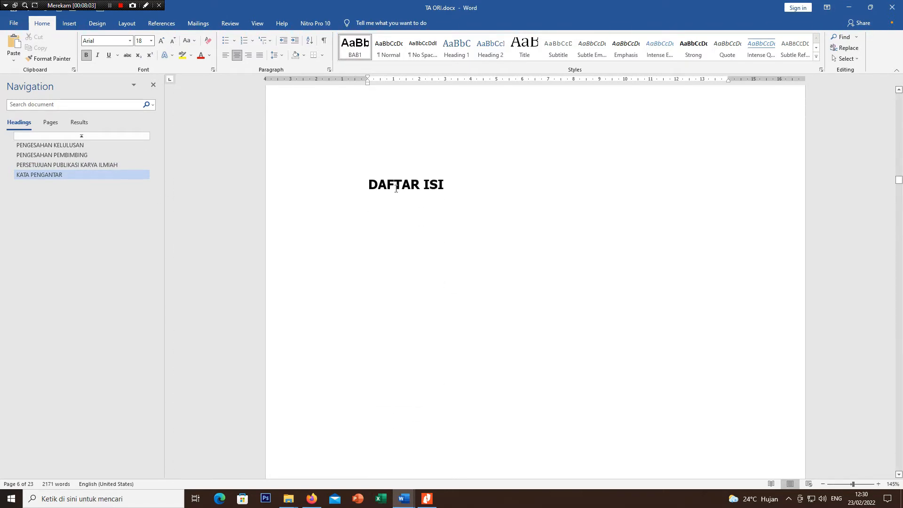
{"action": "left_click", "coordinate": [394, 184]}
{"action": "left_click", "coordinate": [354, 47]}
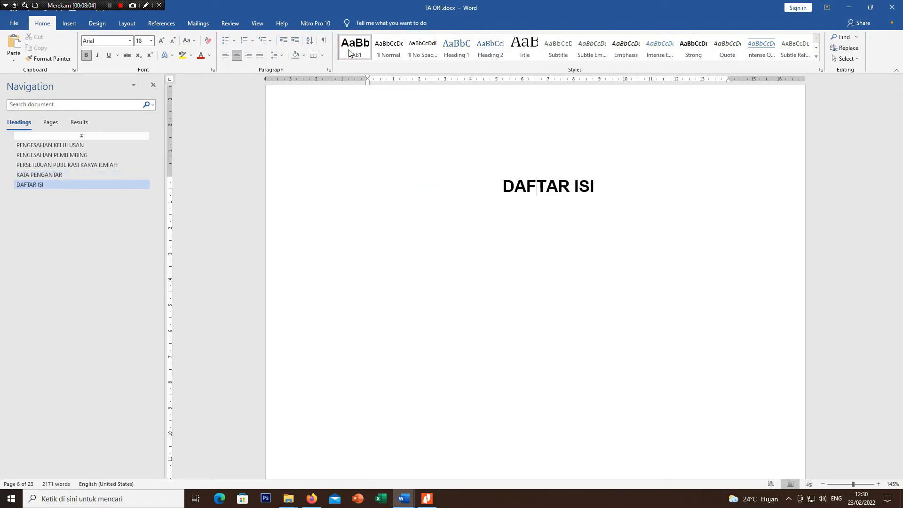
Step: Apply the BAB1 style to the DAFTAR TABEL and DAFTAR GAMBAR titles
{"action": "scroll", "coordinate": [375, 263], "scroll_direction": "down", "scroll_amount": 10}
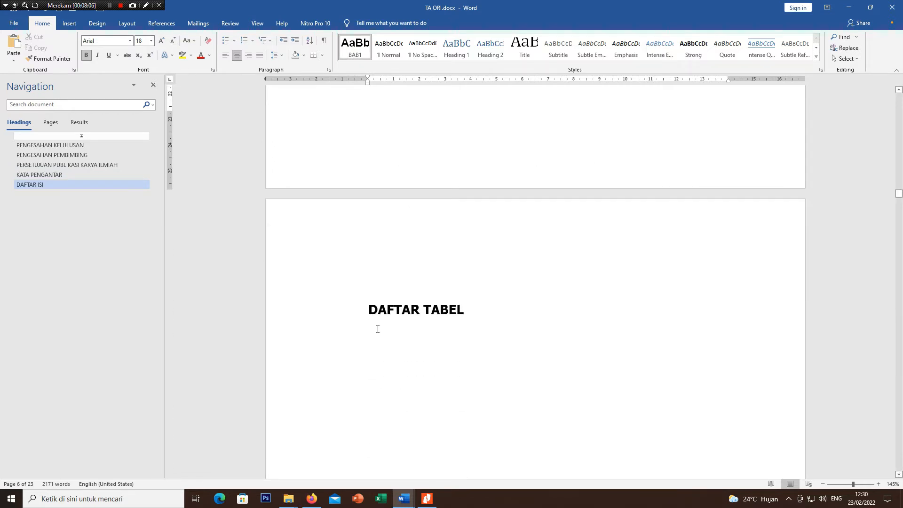
{"action": "left_click", "coordinate": [387, 311]}
{"action": "left_click", "coordinate": [355, 47]}
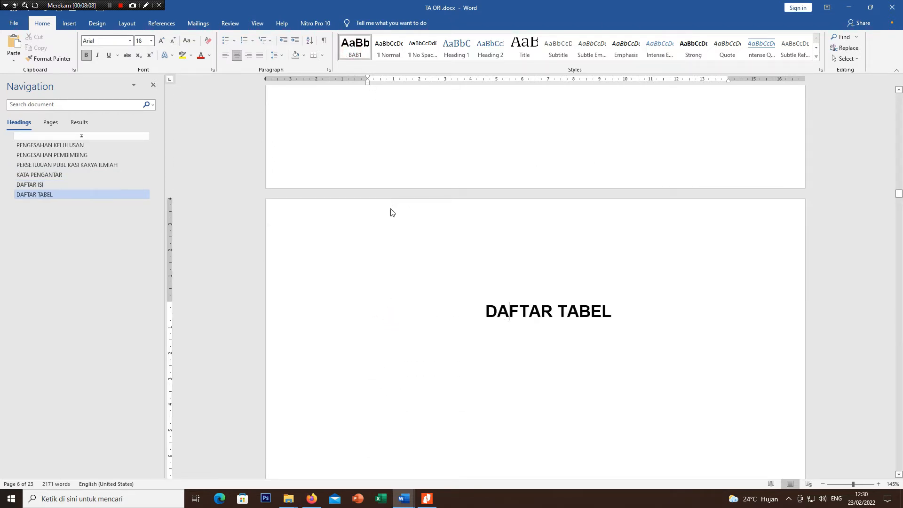
{"action": "scroll", "coordinate": [391, 211], "scroll_direction": "down", "scroll_amount": 8}
{"action": "scroll", "coordinate": [391, 209], "scroll_direction": "down", "scroll_amount": 8}
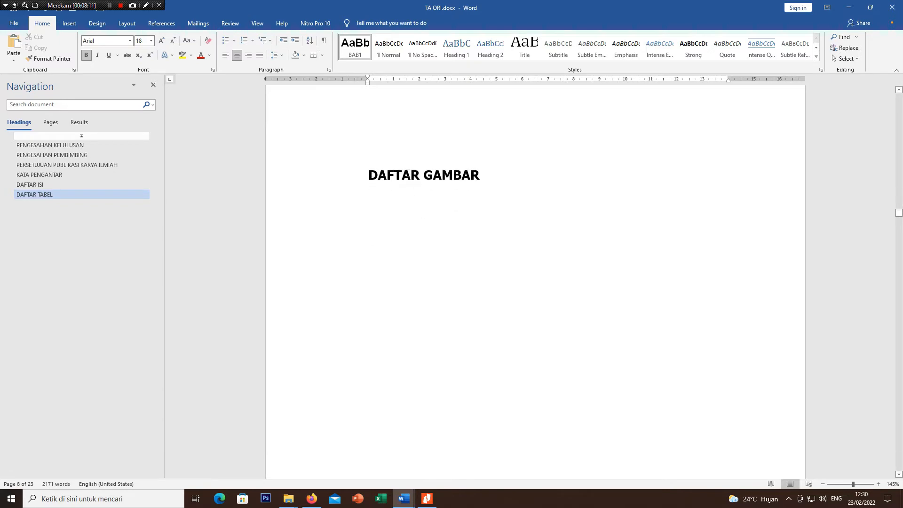
{"action": "left_click", "coordinate": [408, 173]}
{"action": "left_click", "coordinate": [355, 47]}
Step: Apply the BAB1 style to both lines of the BAB I PENDAHULUAN chapter title
{"action": "scroll", "coordinate": [385, 229], "scroll_direction": "down", "scroll_amount": 8}
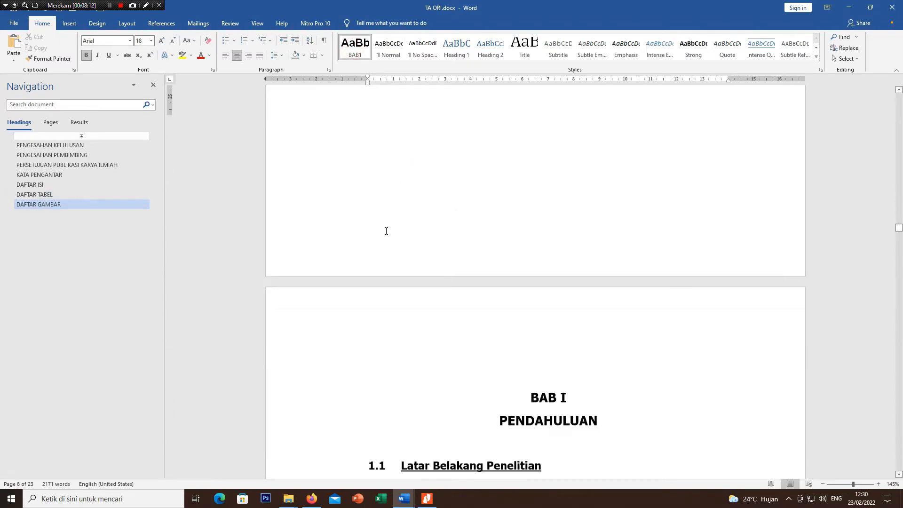
{"action": "scroll", "coordinate": [531, 135], "scroll_direction": "down", "scroll_amount": 2}
{"action": "scroll", "coordinate": [531, 135], "scroll_direction": "up", "scroll_amount": 4}
{"action": "left_click_drag", "start_coordinate": [527, 171], "coordinate": [559, 189]}
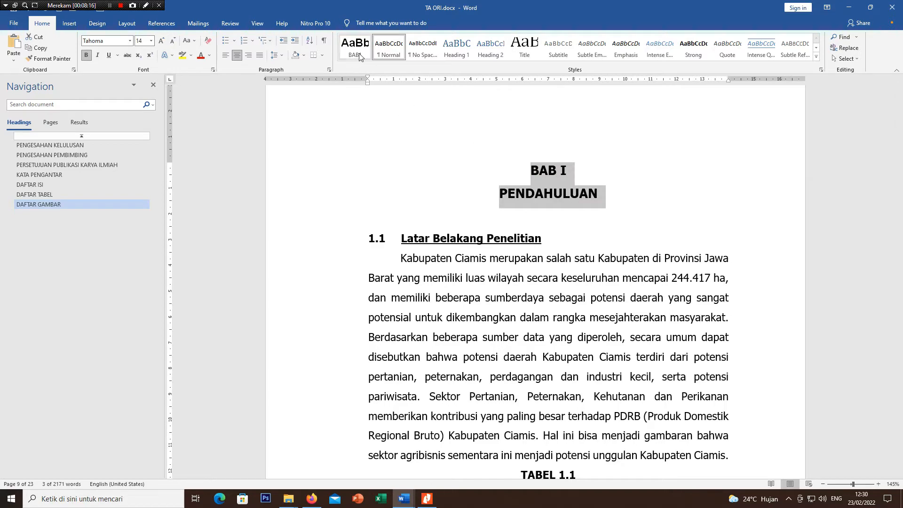
{"action": "left_click", "coordinate": [356, 54]}
Step: Apply the BAB1 style to both paragraphs of the BAB II TINJAUAN PUSTAKA DAN PROSEDUR PERCOBAAN chapter title
{"action": "scroll", "coordinate": [425, 216], "scroll_direction": "down", "scroll_amount": 12}
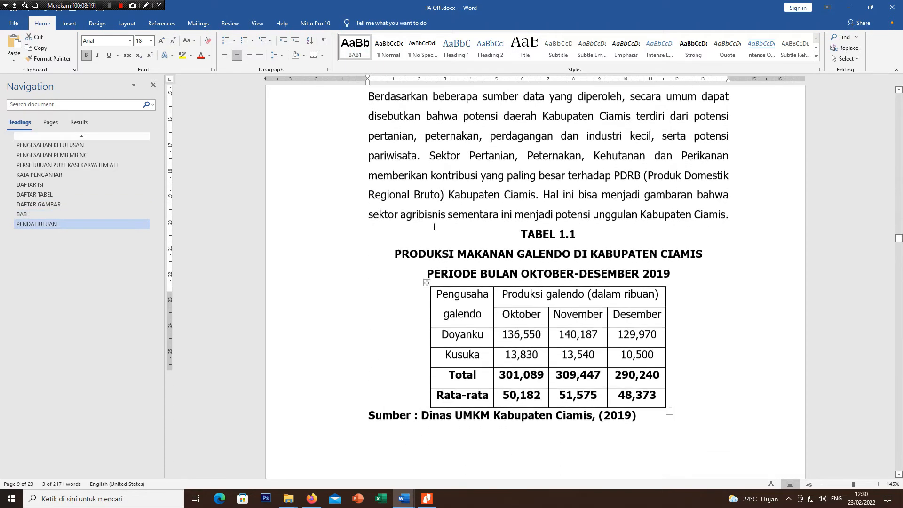
{"action": "scroll", "coordinate": [434, 225], "scroll_direction": "down", "scroll_amount": 15}
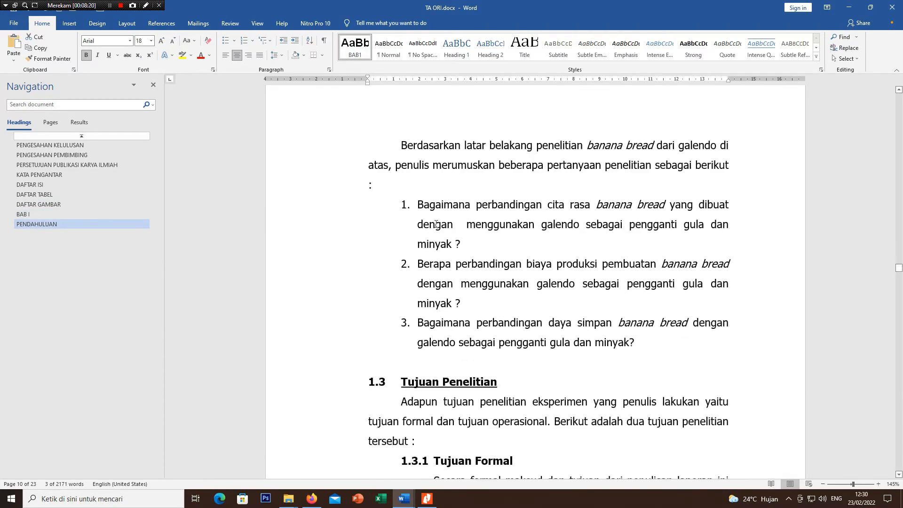
{"action": "scroll", "coordinate": [436, 224], "scroll_direction": "down", "scroll_amount": 15}
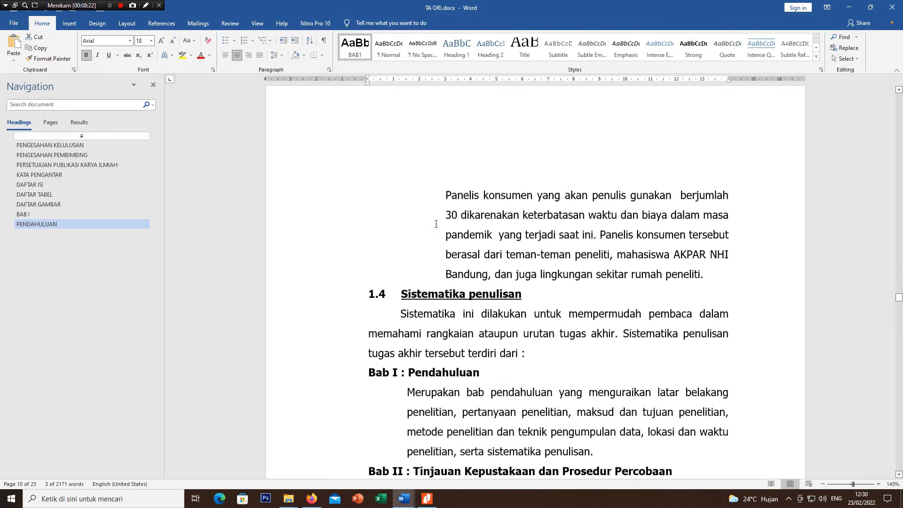
{"action": "scroll", "coordinate": [436, 225], "scroll_direction": "down", "scroll_amount": 20}
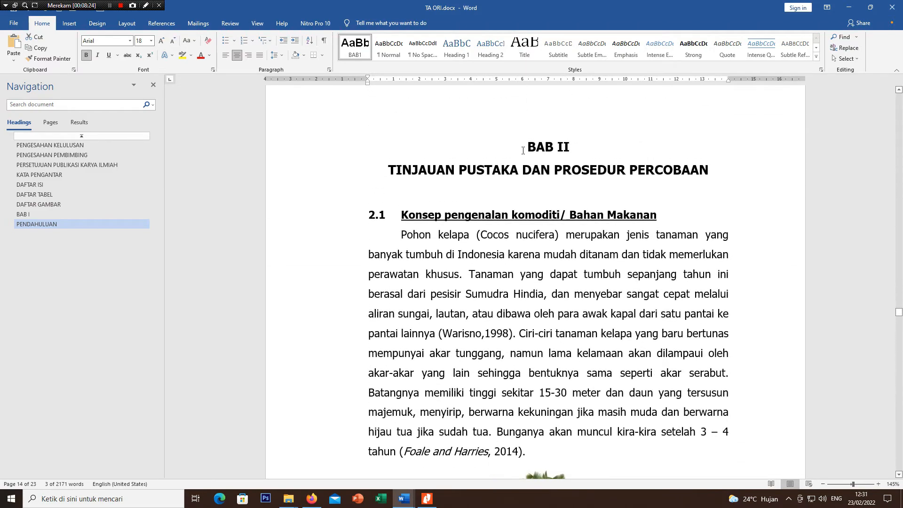
{"action": "left_click_drag", "start_coordinate": [522, 141], "coordinate": [709, 171]}
{"action": "left_click", "coordinate": [355, 47]}
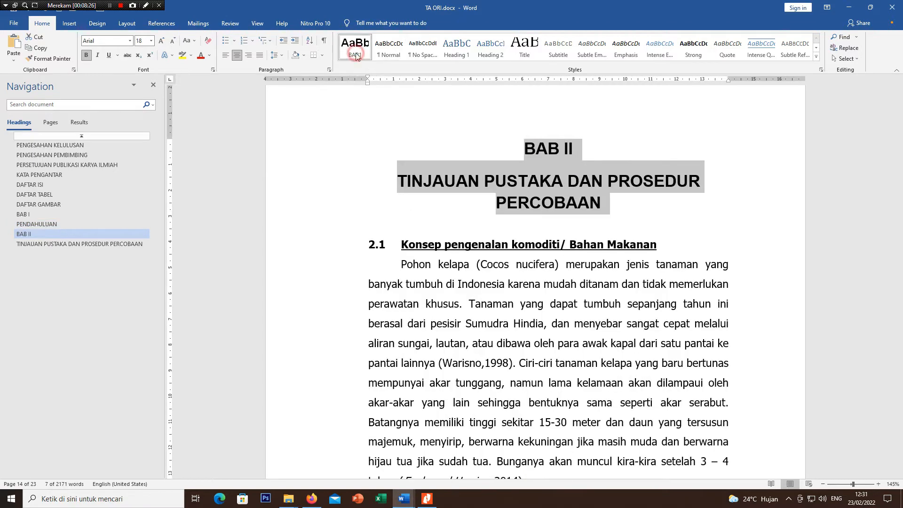
Step: Apply the BAB1 style to both lines of the BAB III HASIL DAN PEMBAHASAN chapter title
{"action": "scroll", "coordinate": [402, 218], "scroll_direction": "down", "scroll_amount": 20}
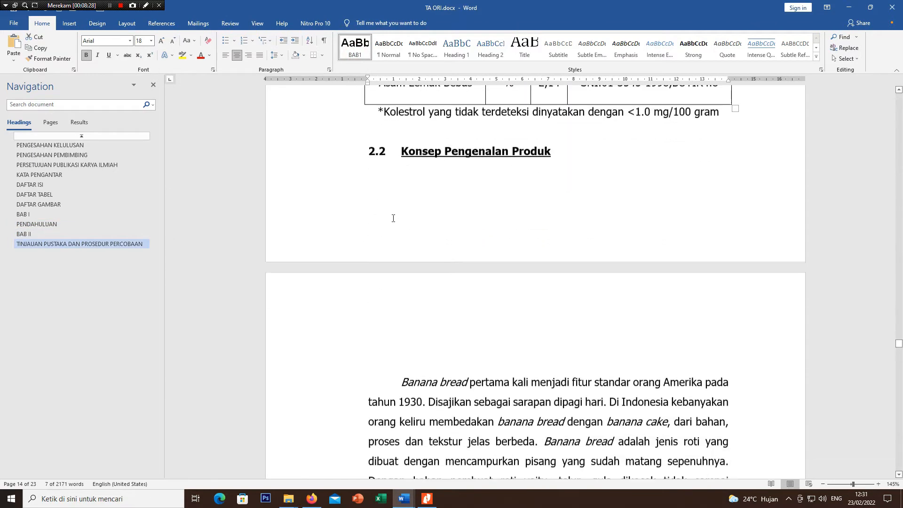
{"action": "scroll", "coordinate": [393, 217], "scroll_direction": "down", "scroll_amount": 20}
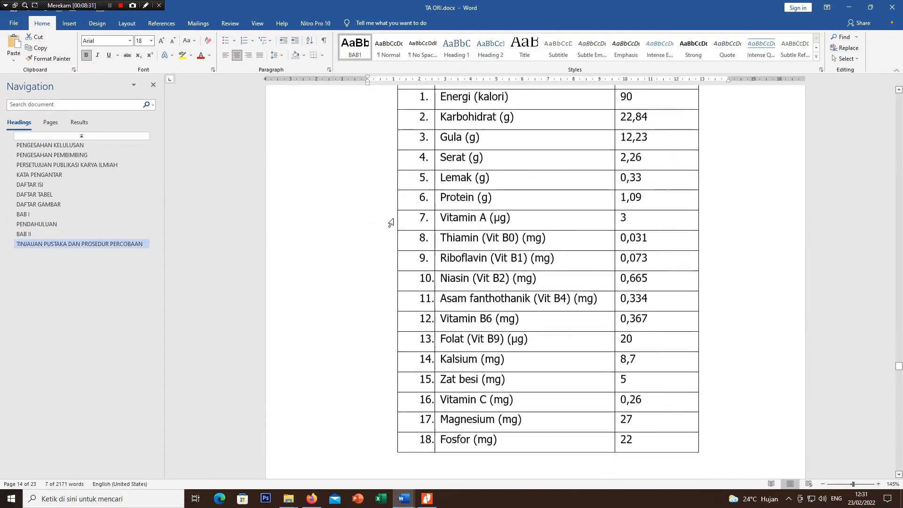
{"action": "scroll", "coordinate": [394, 219], "scroll_direction": "down", "scroll_amount": 3}
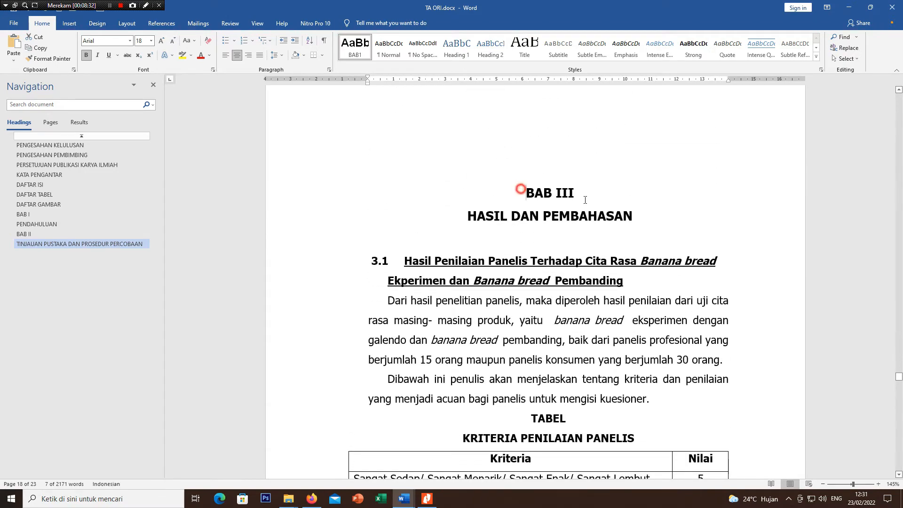
{"action": "left_click_drag", "start_coordinate": [520, 189], "coordinate": [641, 221]}
{"action": "left_click", "coordinate": [353, 53]}
Step: Apply the BAB1 style to both lines of the BAB IV KESIMPULAN DAN SARAN chapter title
{"action": "scroll", "coordinate": [409, 265], "scroll_direction": "down", "scroll_amount": 5}
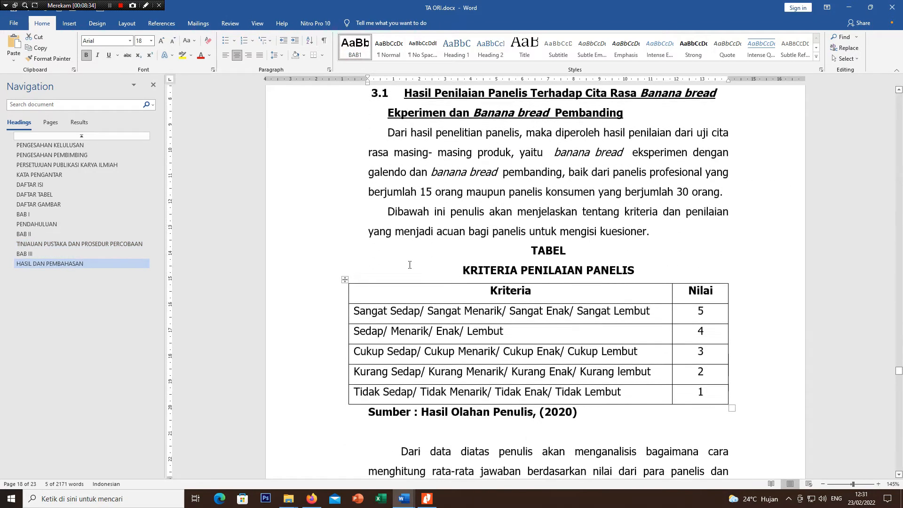
{"action": "scroll", "coordinate": [409, 265], "scroll_direction": "down", "scroll_amount": 20}
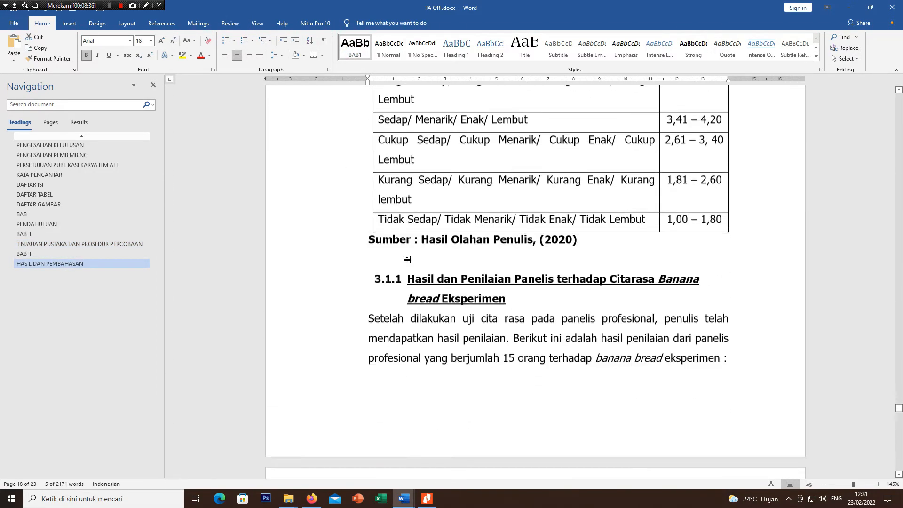
{"action": "scroll", "coordinate": [407, 260], "scroll_direction": "down", "scroll_amount": 20}
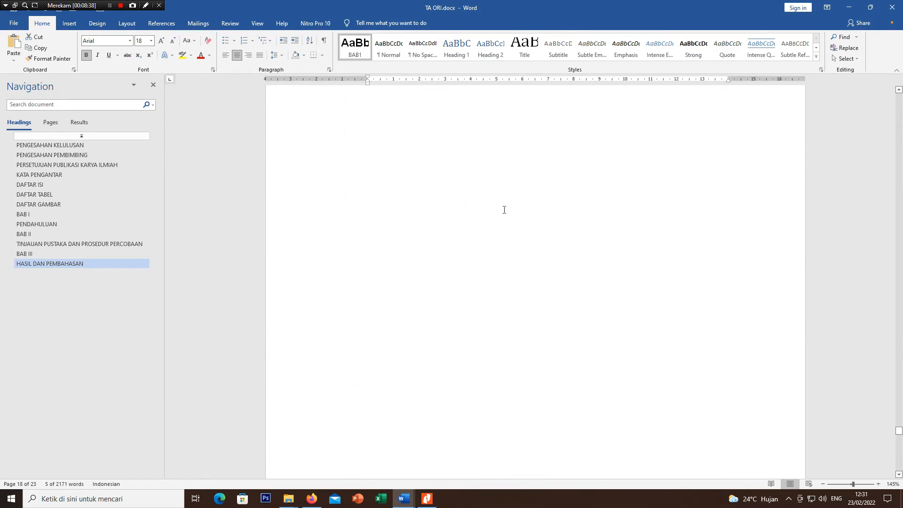
{"action": "left_click_drag", "start_coordinate": [506, 179], "coordinate": [622, 209]}
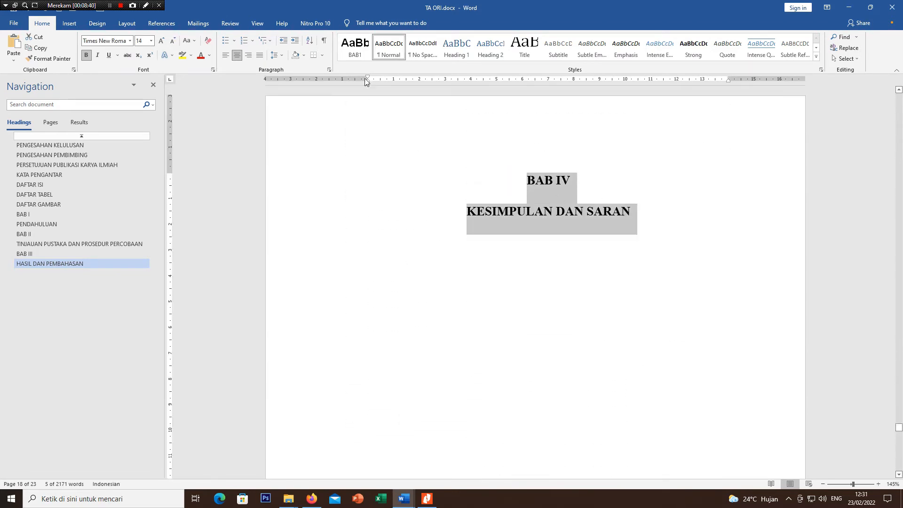
{"action": "left_click", "coordinate": [355, 47]}
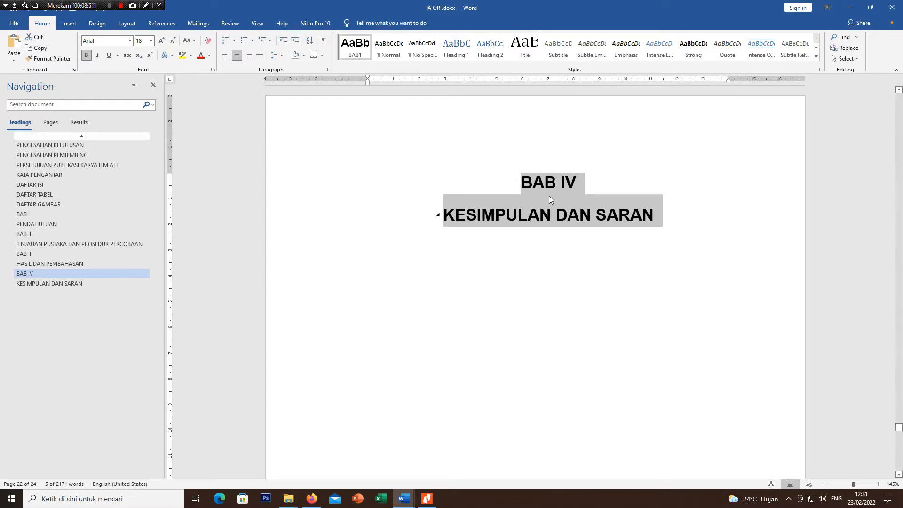
Step: Check the heading outline from the document's start by jumping to PENGESAHAN PEMBIMBING, PERSETUJUAN PUBLIKASI KARYA ILMIAH and BAB I
{"action": "scroll", "coordinate": [521, 202], "scroll_direction": "up", "scroll_amount": 15}
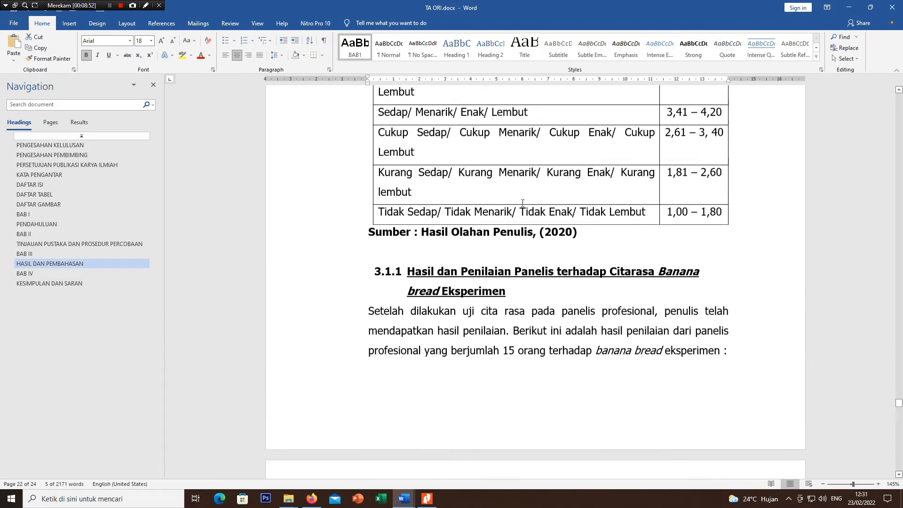
{"action": "scroll", "coordinate": [522, 203], "scroll_direction": "up", "scroll_amount": 15}
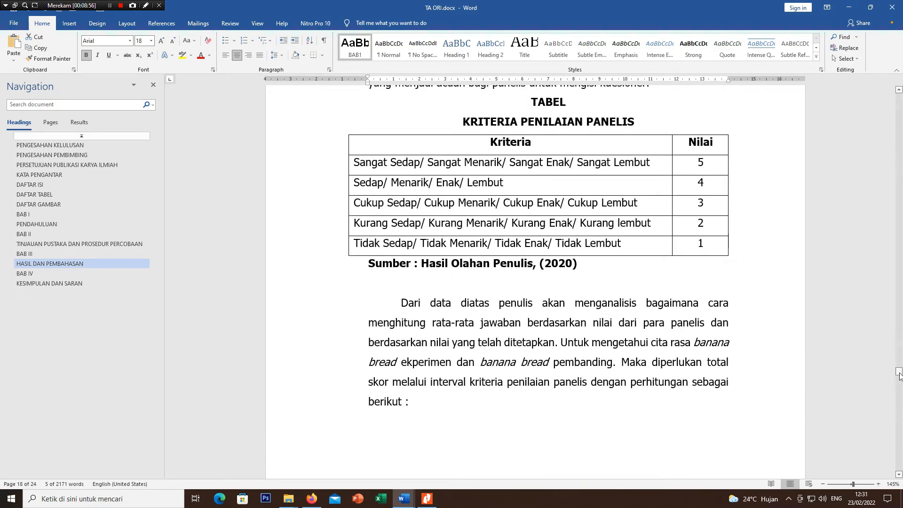
{"action": "left_click_drag", "start_coordinate": [899, 374], "coordinate": [892, 94]}
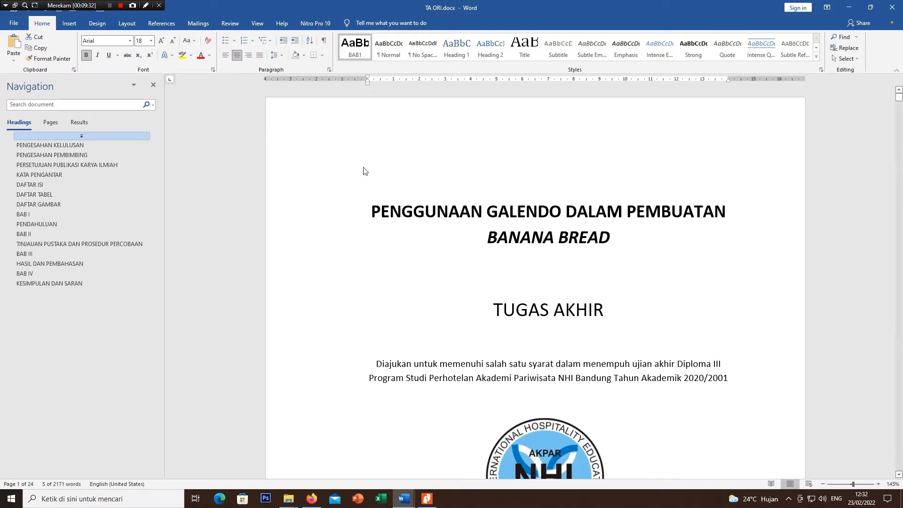
{"action": "left_click", "coordinate": [66, 155]}
{"action": "left_click", "coordinate": [66, 165]}
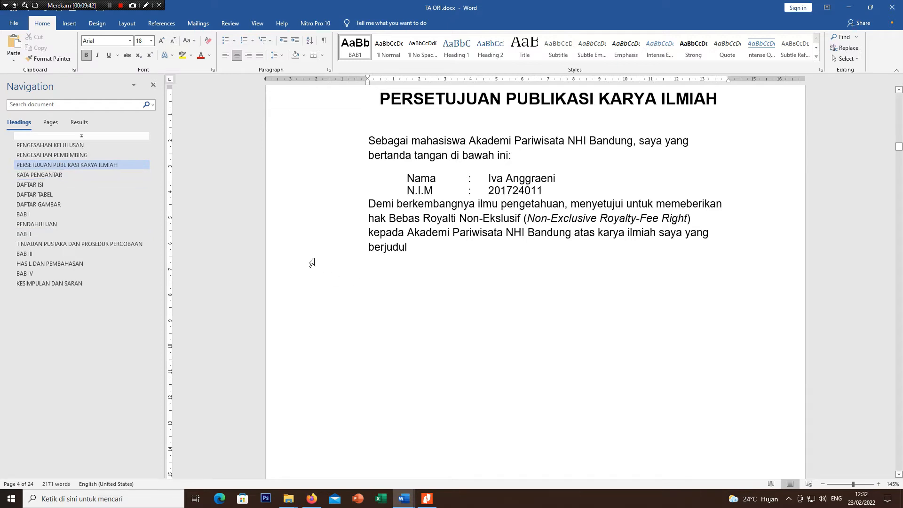
{"action": "left_click", "coordinate": [25, 215]}
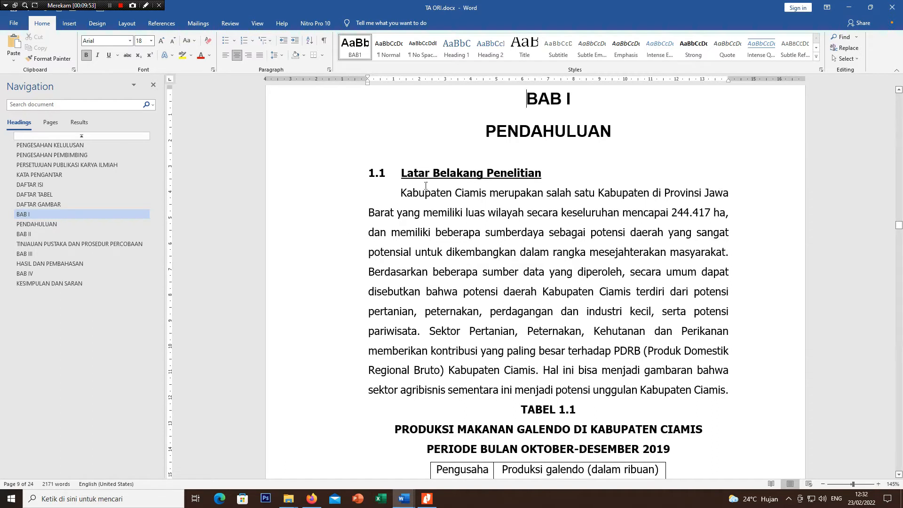
Step: Try the built-in Heading 2 style on the 1.1 Latar Belakang Penelitian subheading and undo it
{"action": "left_click", "coordinate": [460, 172]}
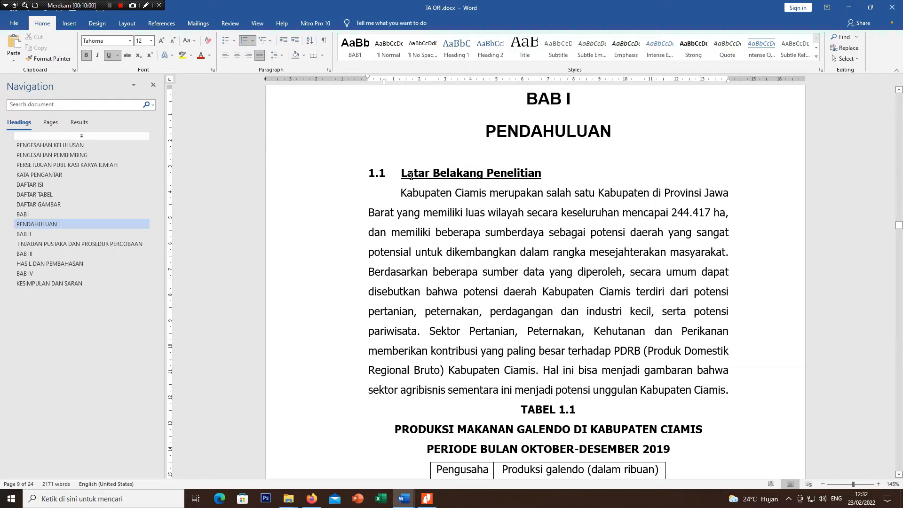
{"action": "left_click", "coordinate": [489, 57]}
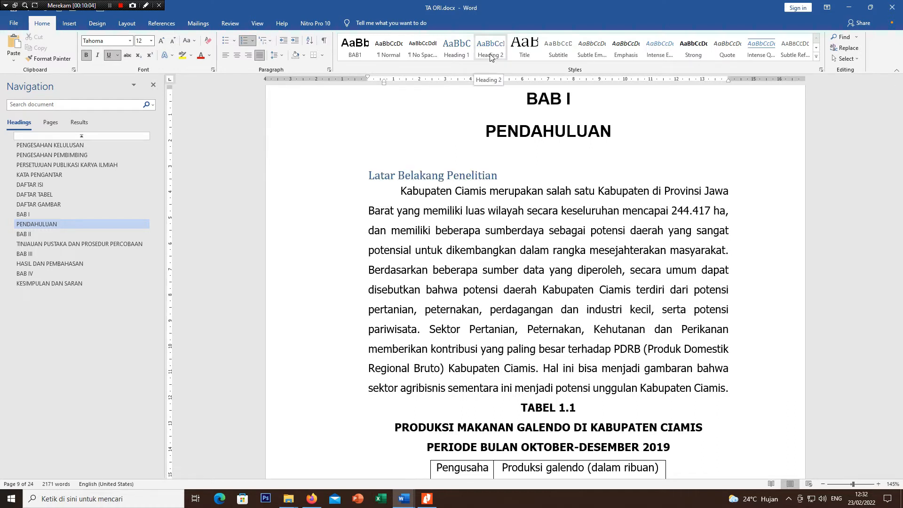
{"action": "key", "text": "ctrl+z"}
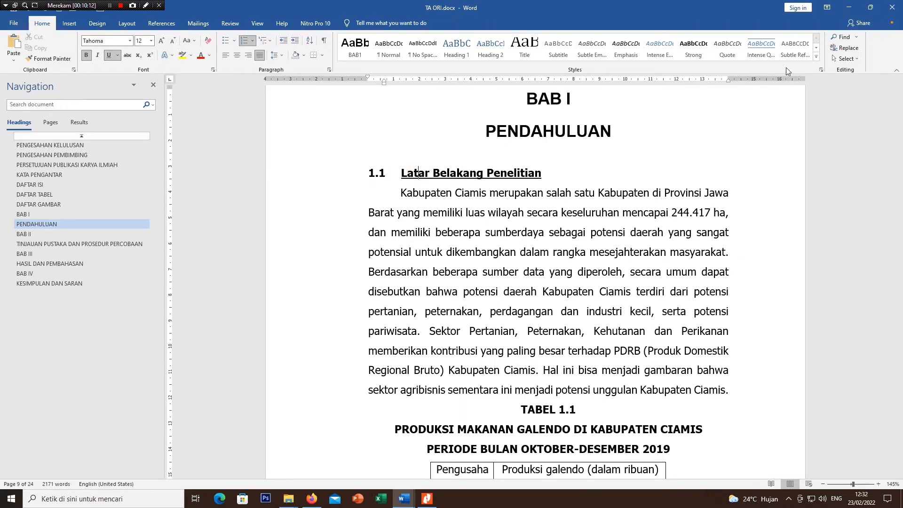
Step: Start a new style named BAB1-1 from the 1.1 Latar Belakang Penelitian subheading's formatting and base it on Heading 2
{"action": "left_click", "coordinate": [816, 56]}
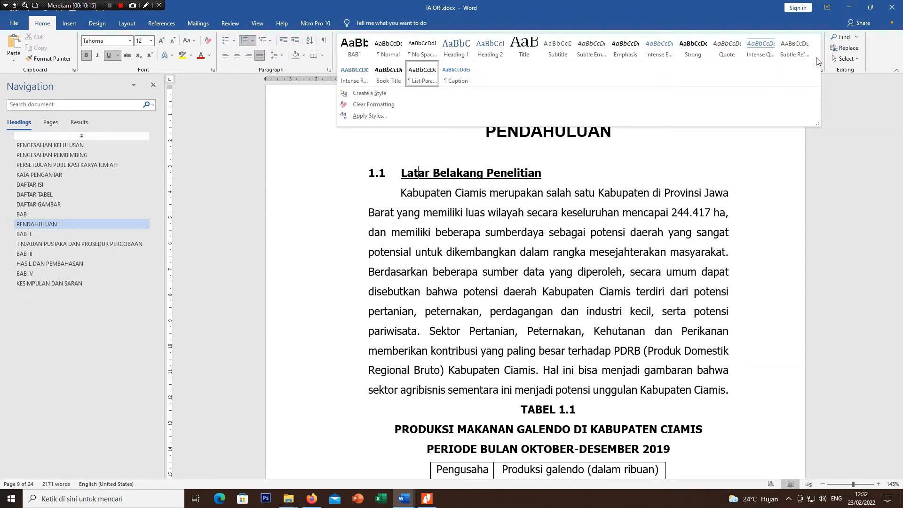
{"action": "left_click", "coordinate": [402, 93]}
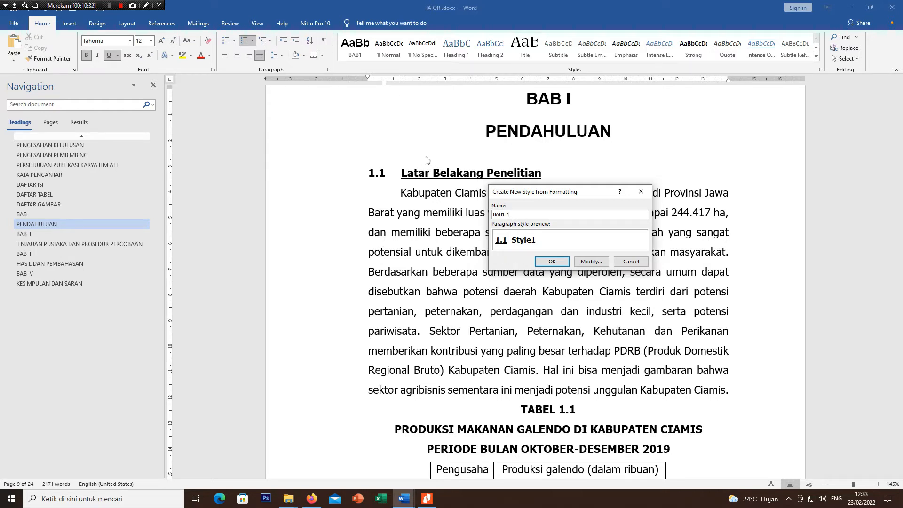
{"action": "left_click", "coordinate": [590, 263]}
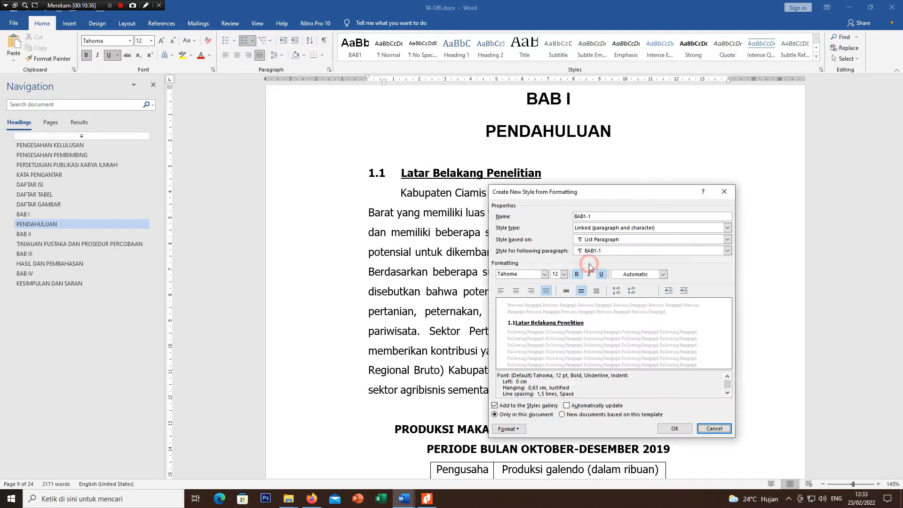
{"action": "left_click", "coordinate": [626, 240]}
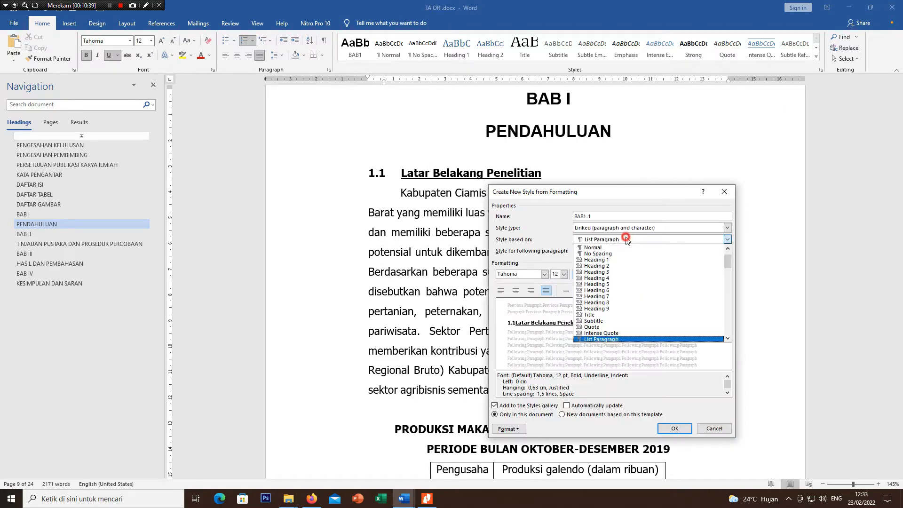
{"action": "left_click", "coordinate": [619, 266]}
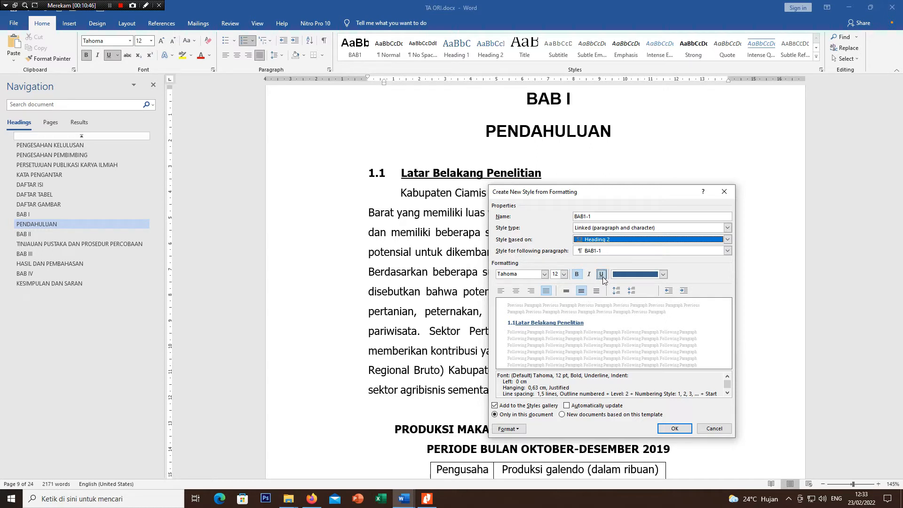
Step: Set the BAB1-1 style's font color to Automatic, keeping Tahoma 12 bold underlined, and save the style
{"action": "left_click", "coordinate": [663, 274]}
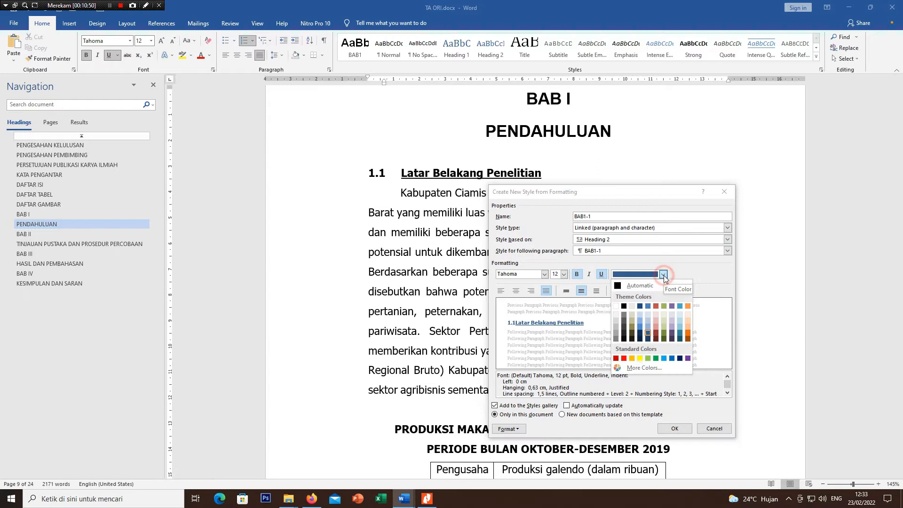
{"action": "left_click", "coordinate": [633, 284]}
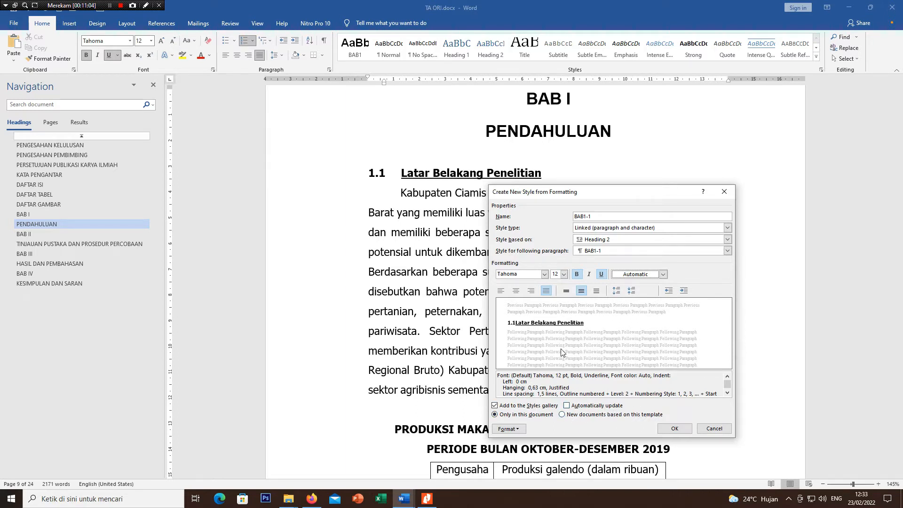
{"action": "left_click", "coordinate": [514, 429]}
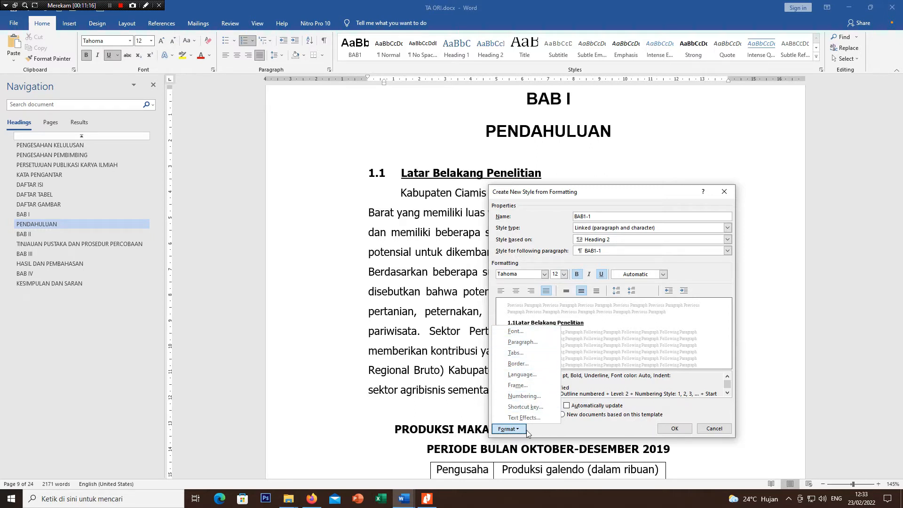
{"action": "left_click", "coordinate": [596, 438]}
{"action": "left_click", "coordinate": [675, 429]}
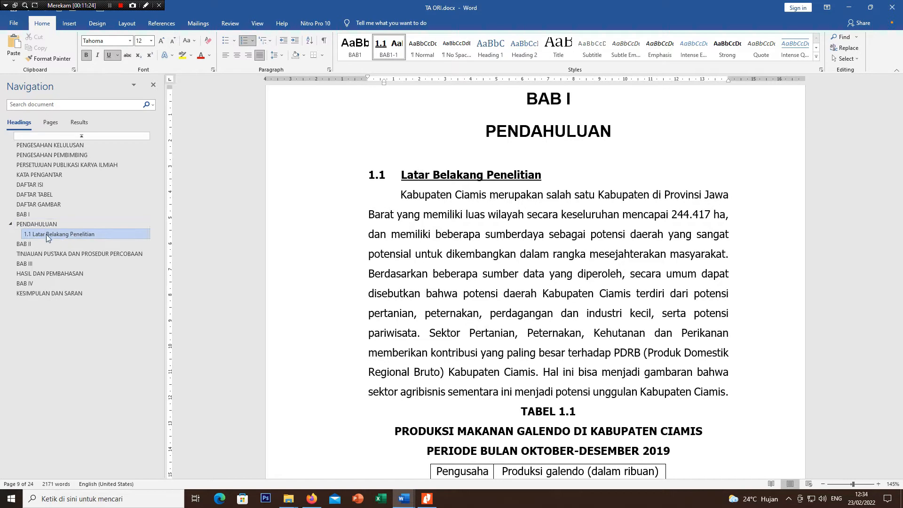
Step: Apply the BAB1-1 style to the 1.2 Pertanyaan Penelitian and 1.3 Tujuan Penelitian subheadings
{"action": "scroll", "coordinate": [369, 275], "scroll_direction": "down", "scroll_amount": 10}
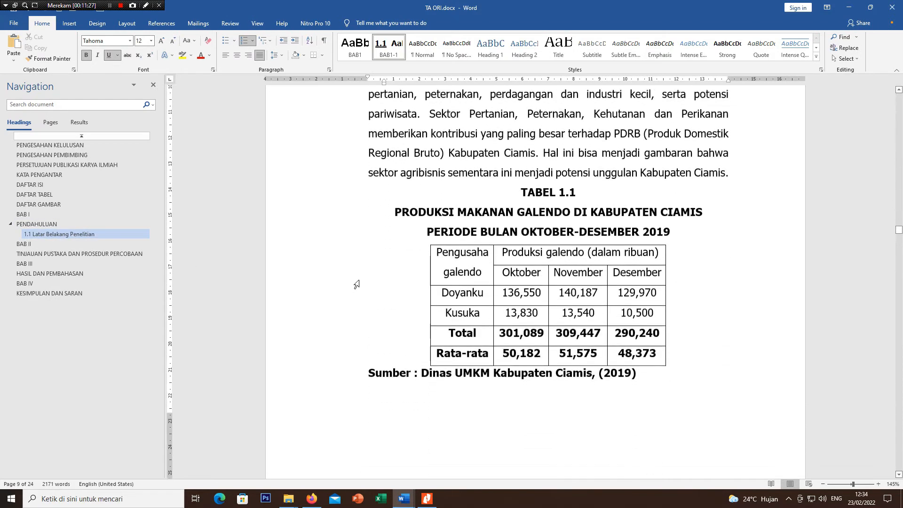
{"action": "scroll", "coordinate": [369, 275], "scroll_direction": "down", "scroll_amount": 9}
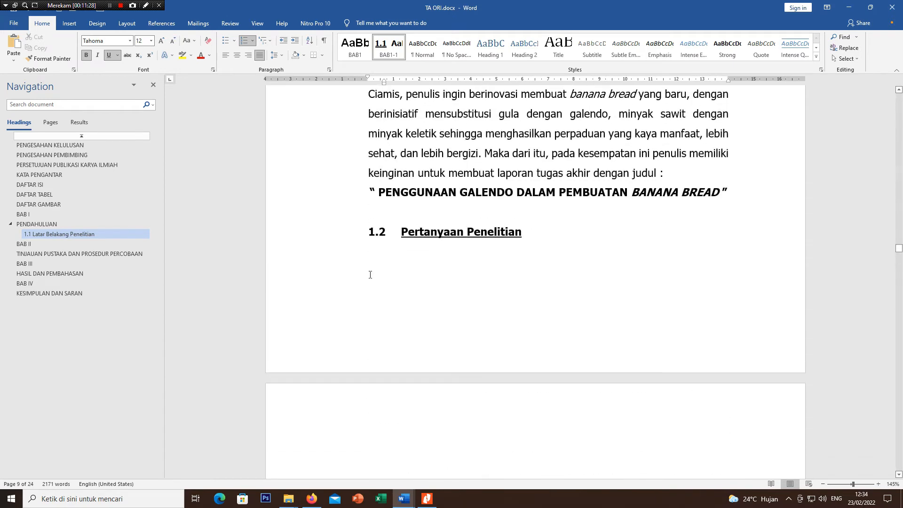
{"action": "left_click", "coordinate": [423, 249]}
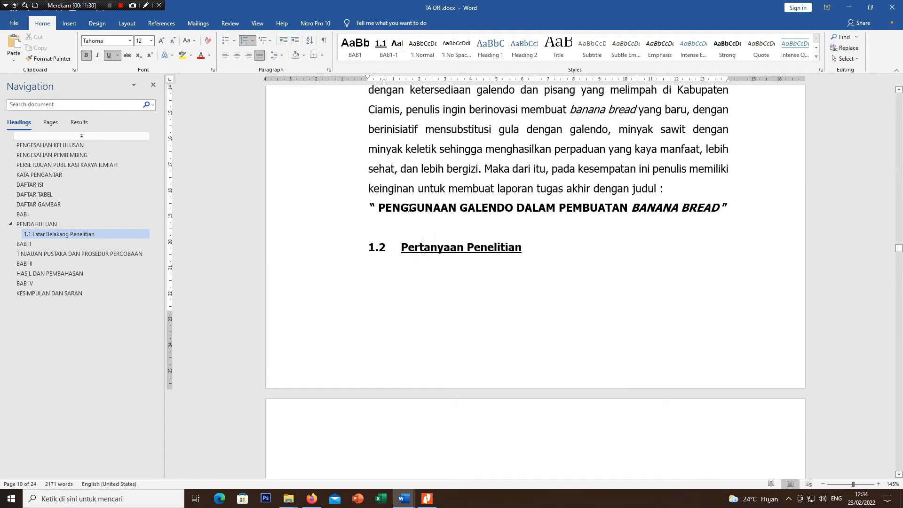
{"action": "left_click", "coordinate": [388, 55]}
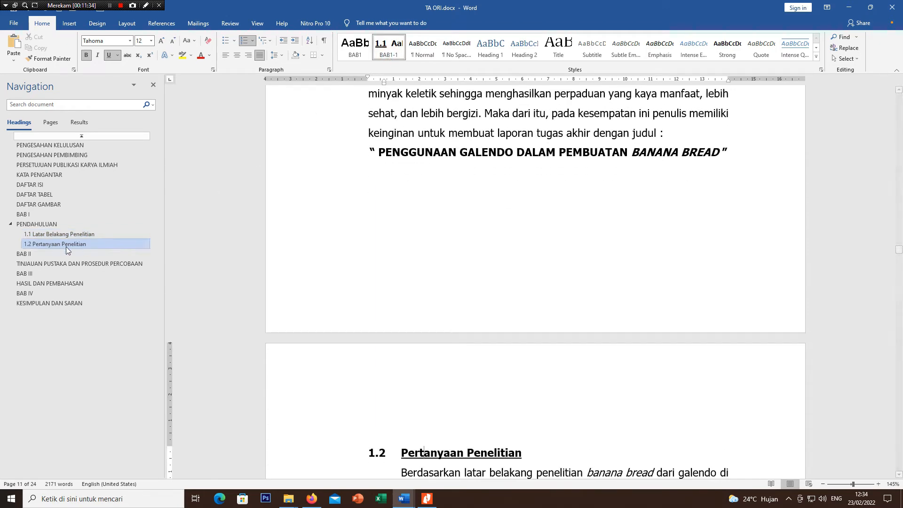
{"action": "left_click", "coordinate": [53, 246]}
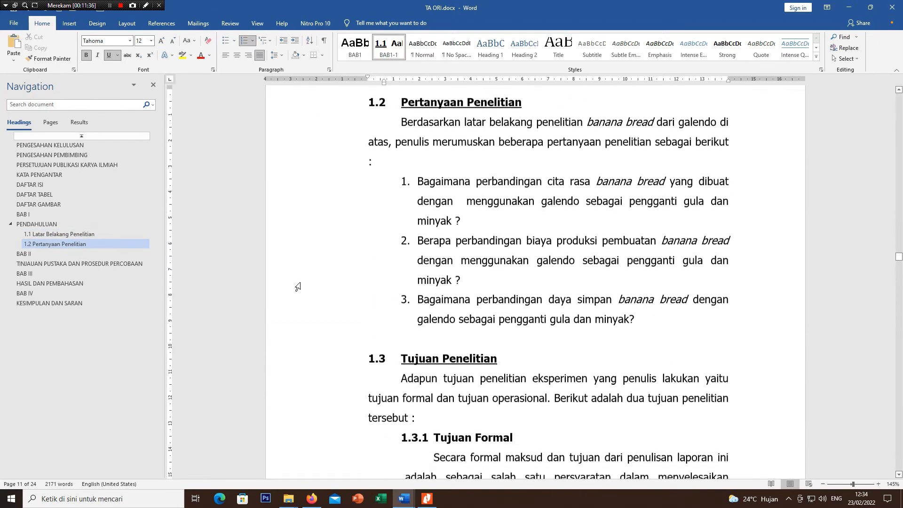
{"action": "left_click", "coordinate": [416, 352]}
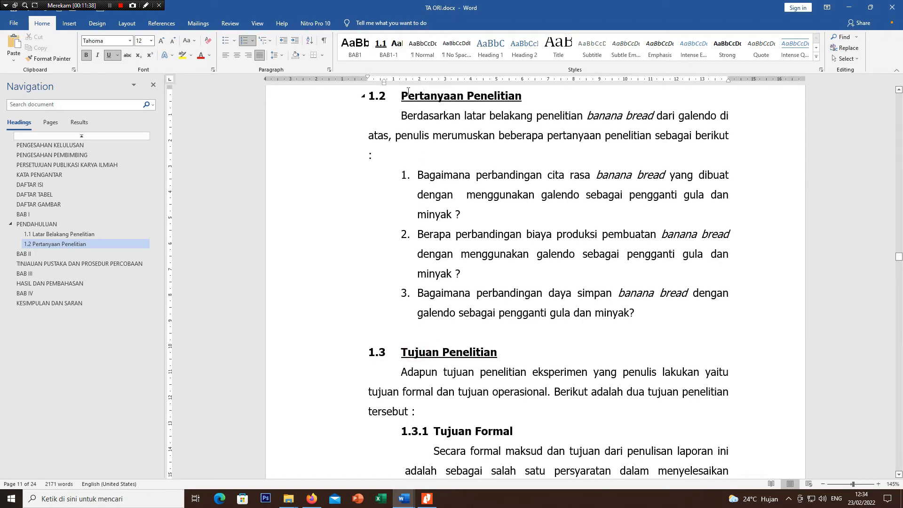
{"action": "left_click", "coordinate": [390, 56]}
Step: Create a new style named BAB1-1-1 from the formatting of the 1.3.1 Tujuan Formal subheading
{"action": "scroll", "coordinate": [431, 324], "scroll_direction": "down", "scroll_amount": 3}
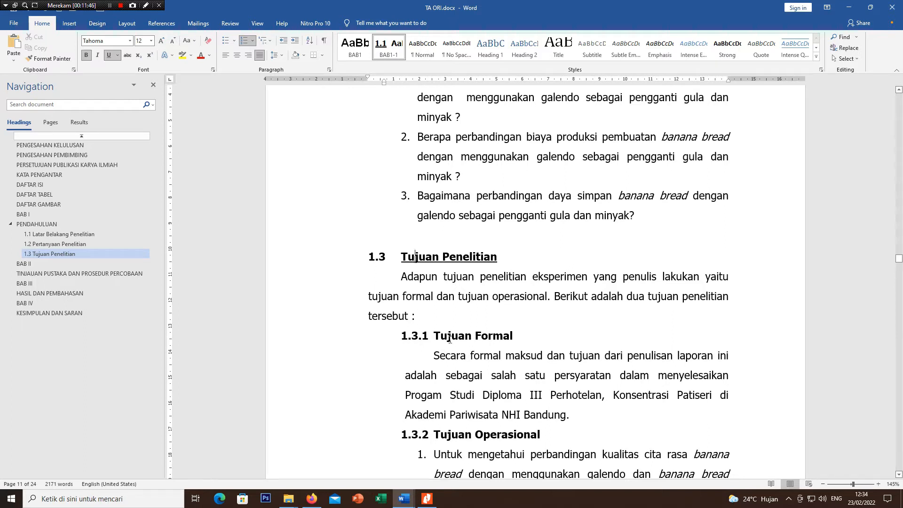
{"action": "left_click", "coordinate": [450, 336]}
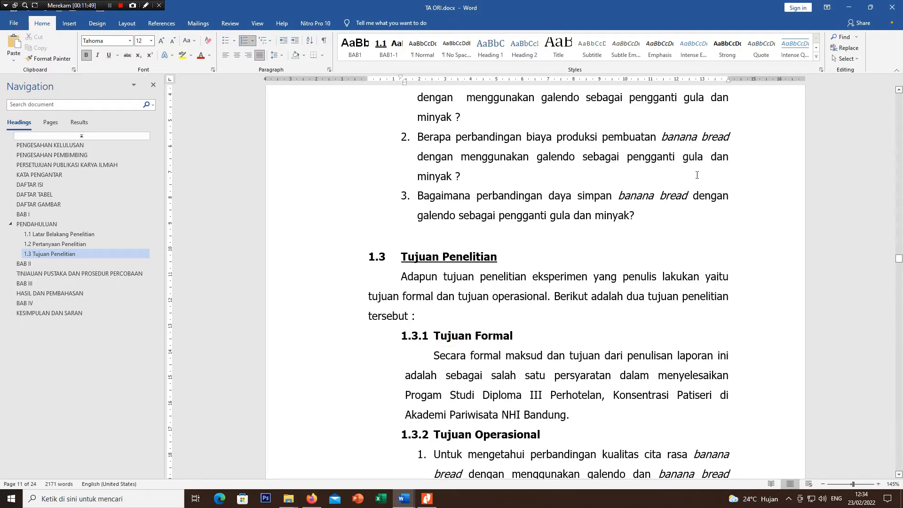
{"action": "left_click", "coordinate": [816, 58]}
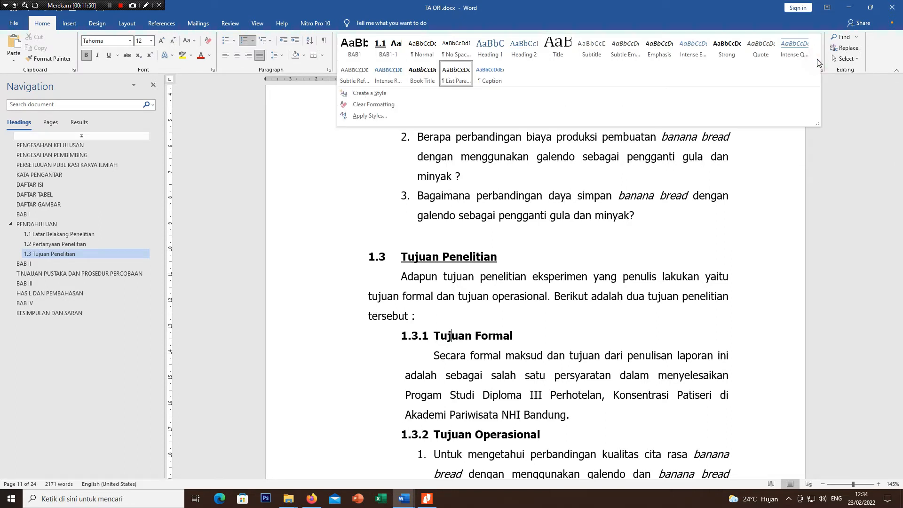
{"action": "left_click", "coordinate": [410, 93]}
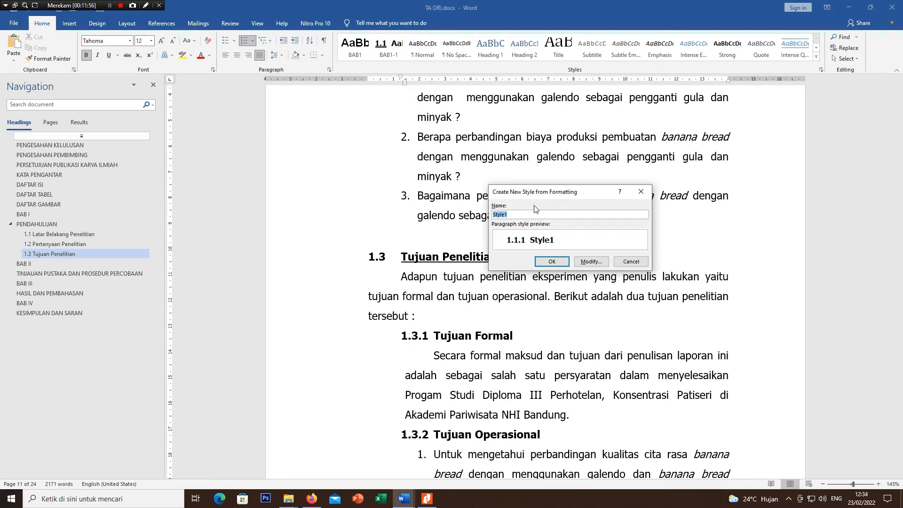
{"action": "type", "text": "BAB1-1-1"}
{"action": "left_click_drag", "start_coordinate": [504, 214], "coordinate": [473, 215]}
{"action": "left_click", "coordinate": [590, 261]}
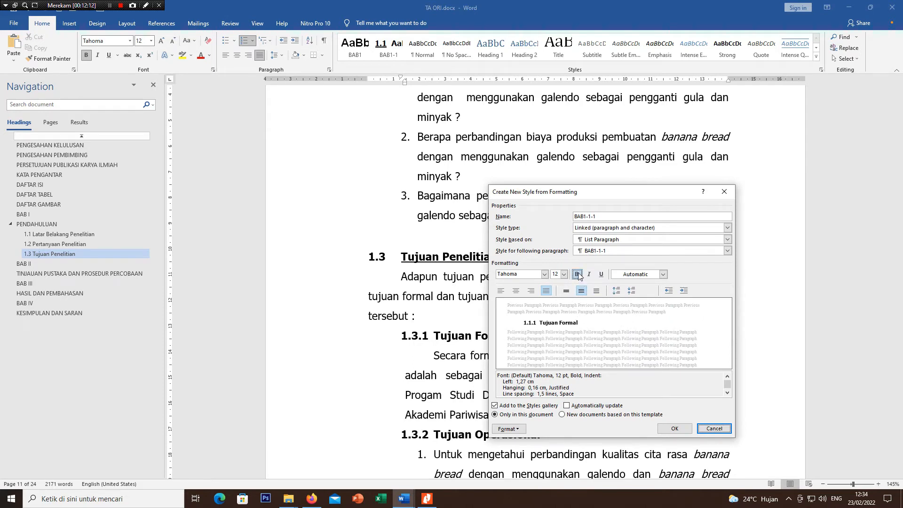
{"action": "left_click", "coordinate": [675, 429]}
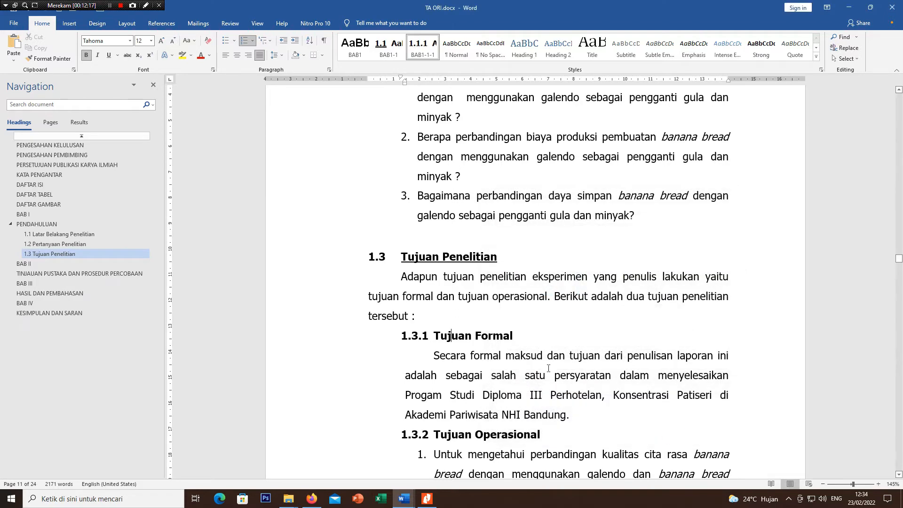
Step: Modify the BAB1-1-1 style so that it is based on Heading 3
{"action": "scroll", "coordinate": [549, 368], "scroll_direction": "down", "scroll_amount": 3}
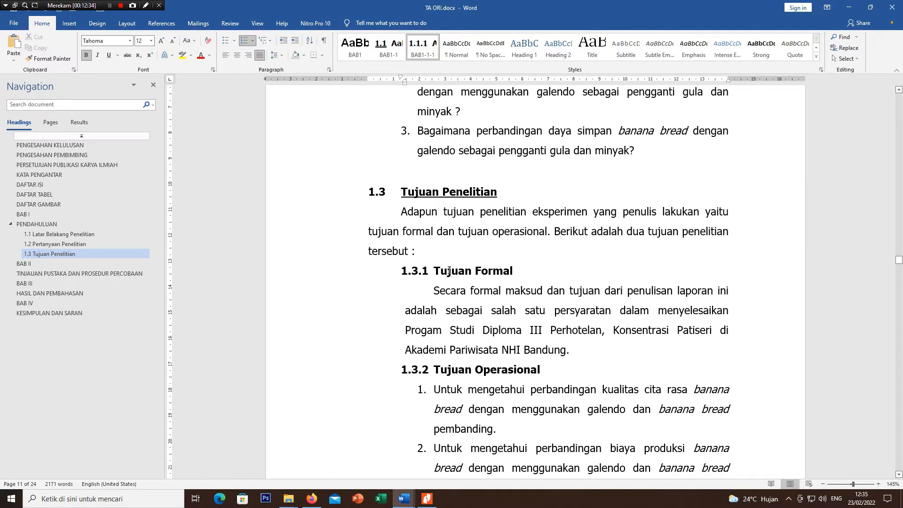
{"action": "left_click", "coordinate": [449, 272]}
{"action": "left_click", "coordinate": [817, 58]}
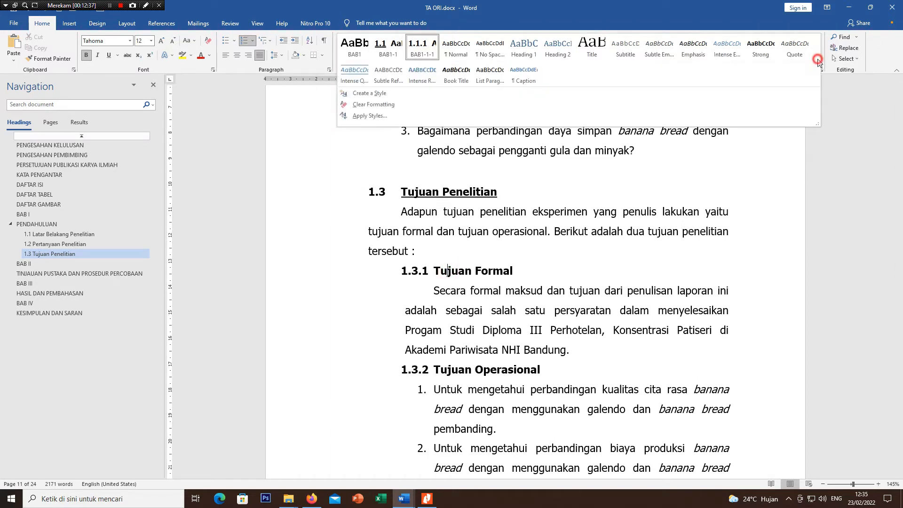
{"action": "right_click", "coordinate": [421, 49]}
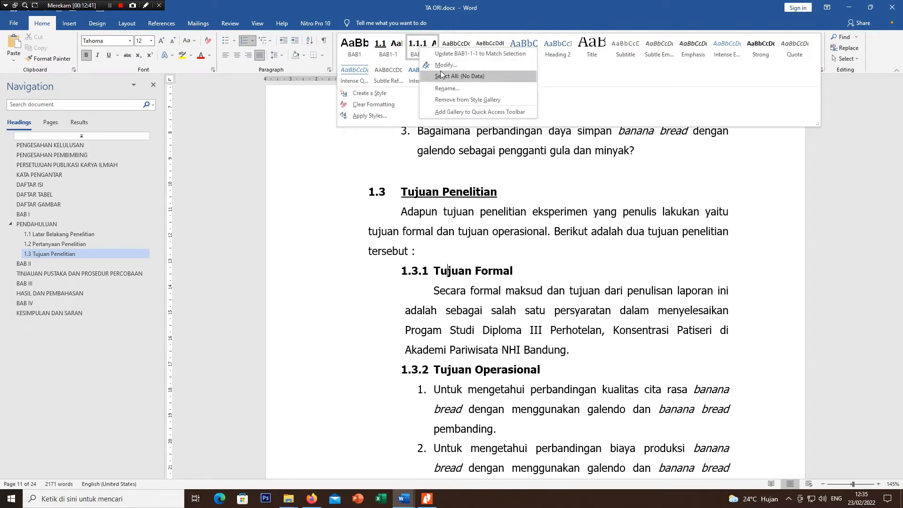
{"action": "left_click", "coordinate": [455, 65]}
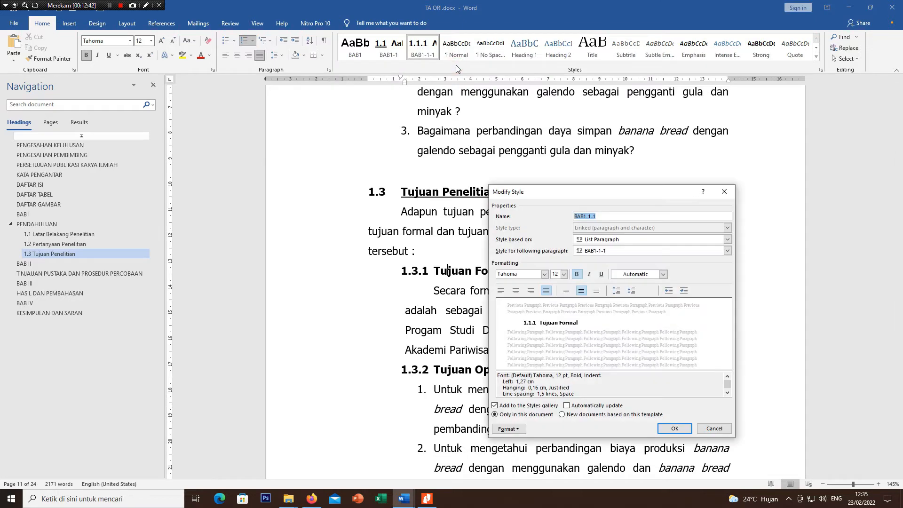
{"action": "left_click", "coordinate": [666, 239]}
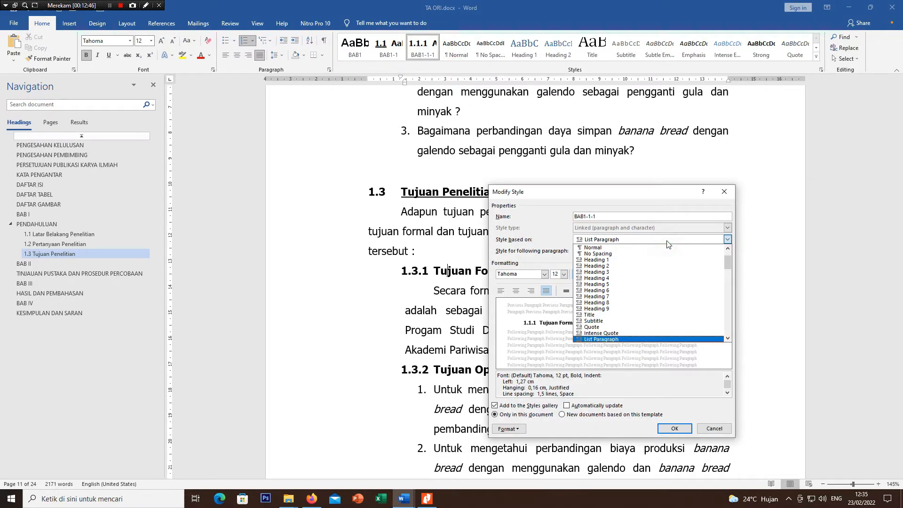
{"action": "left_click", "coordinate": [642, 272]}
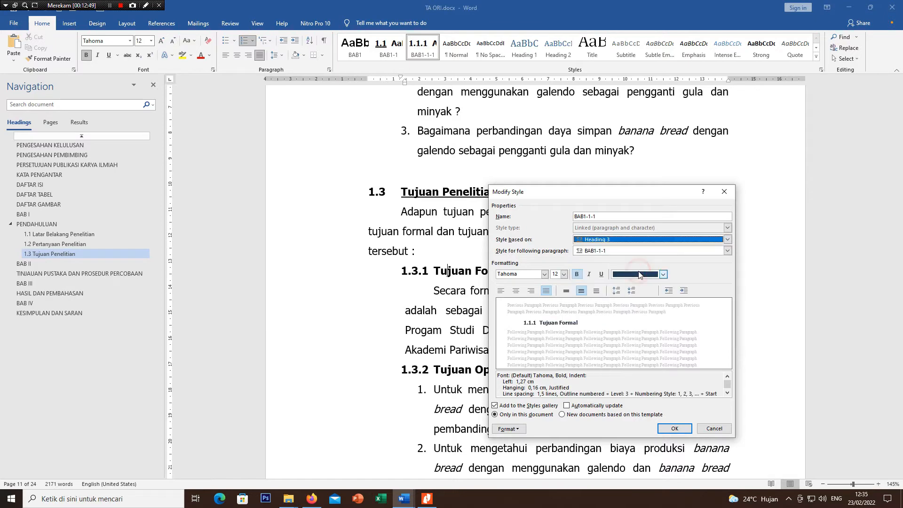
{"action": "left_click", "coordinate": [674, 428]}
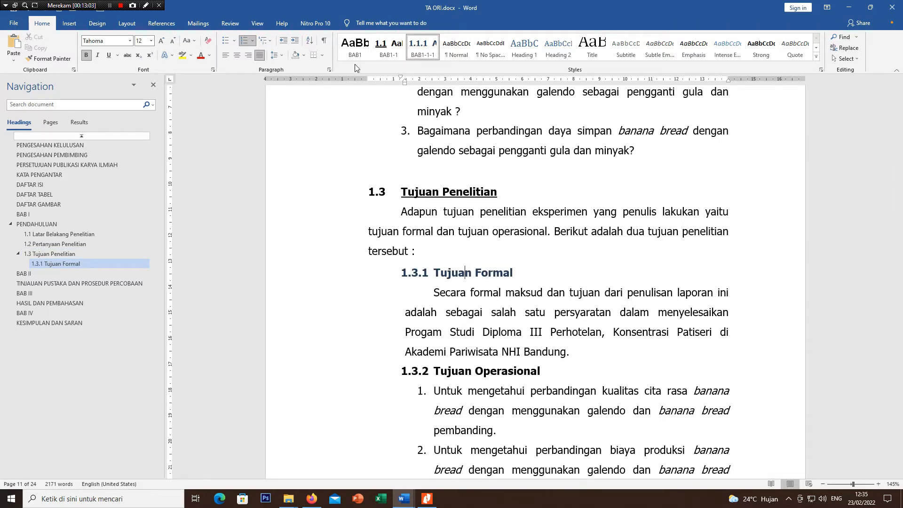
Step: Try basing the BAB1-1-1 style on Heading 2, and set its base back to Heading 3
{"action": "right_click", "coordinate": [422, 54]}
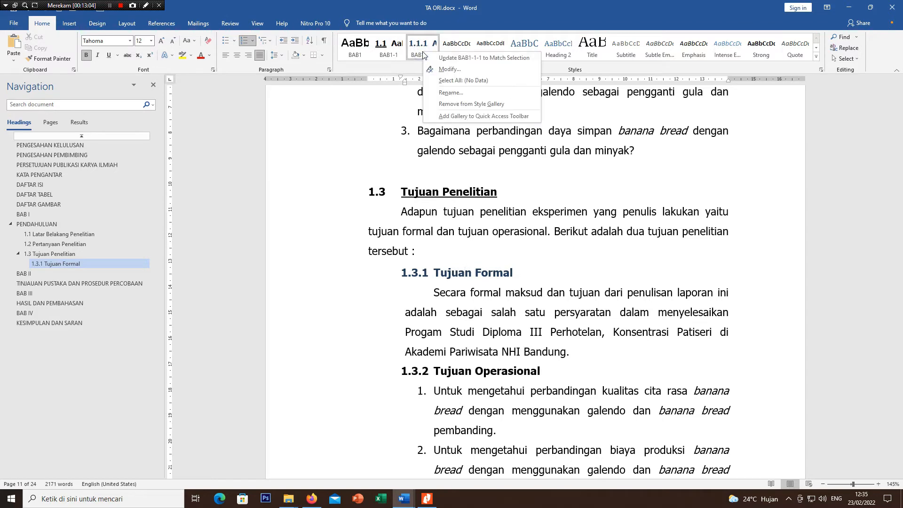
{"action": "left_click", "coordinate": [442, 69]}
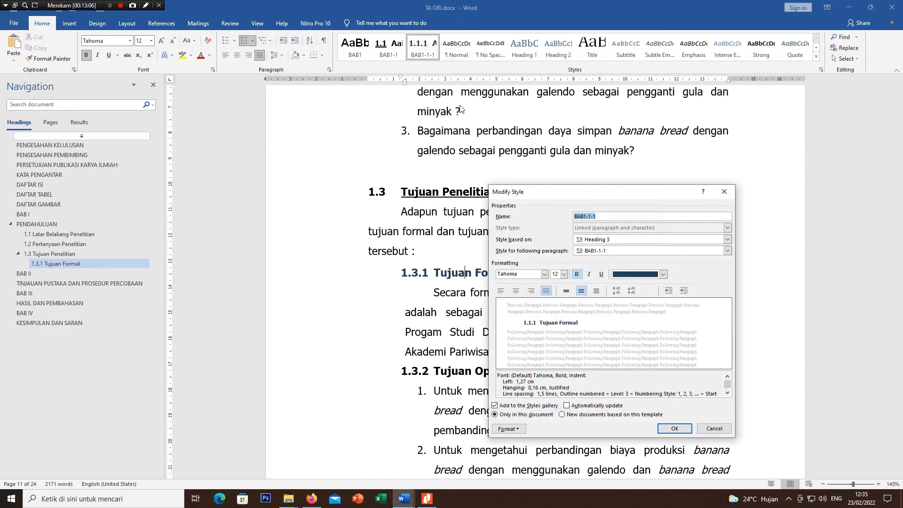
{"action": "left_click", "coordinate": [726, 240]}
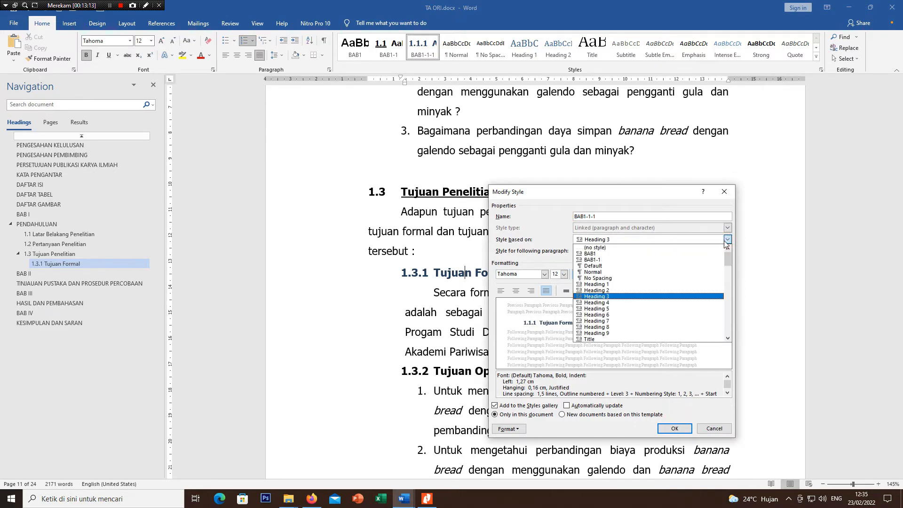
{"action": "left_click", "coordinate": [615, 292]}
{"action": "left_click", "coordinate": [676, 429]}
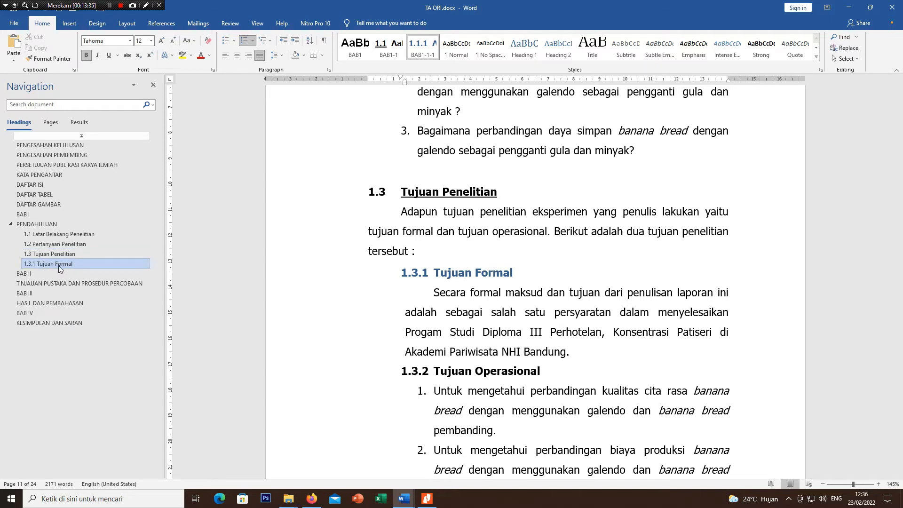
{"action": "right_click", "coordinate": [420, 53]}
{"action": "left_click", "coordinate": [437, 71]}
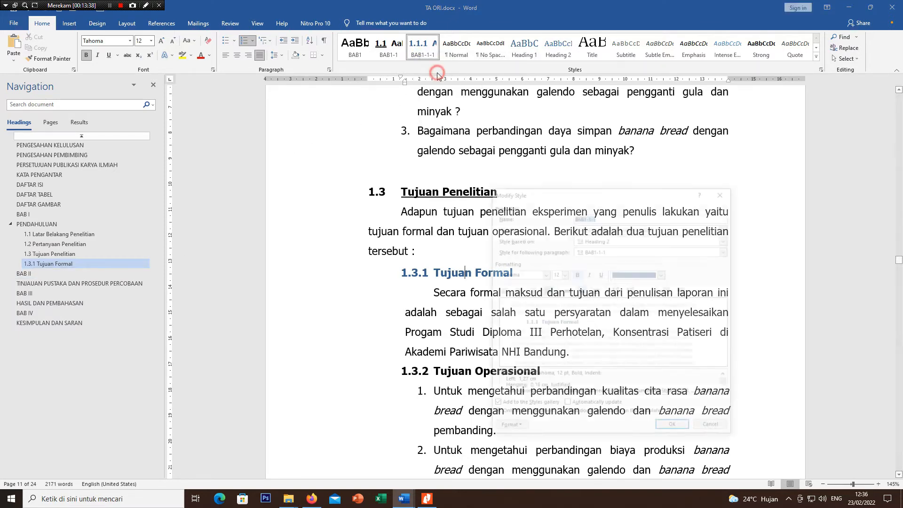
{"action": "left_click", "coordinate": [641, 240]}
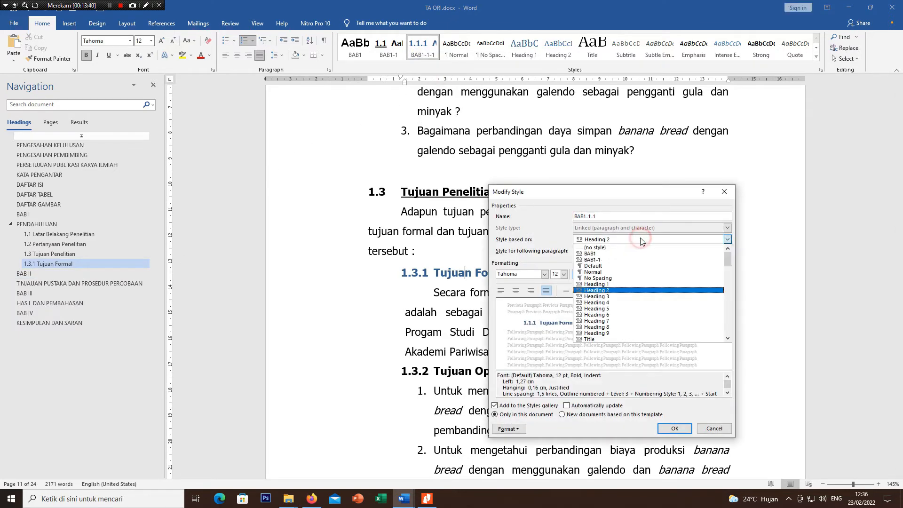
{"action": "left_click", "coordinate": [624, 296]}
{"action": "left_click", "coordinate": [682, 429]}
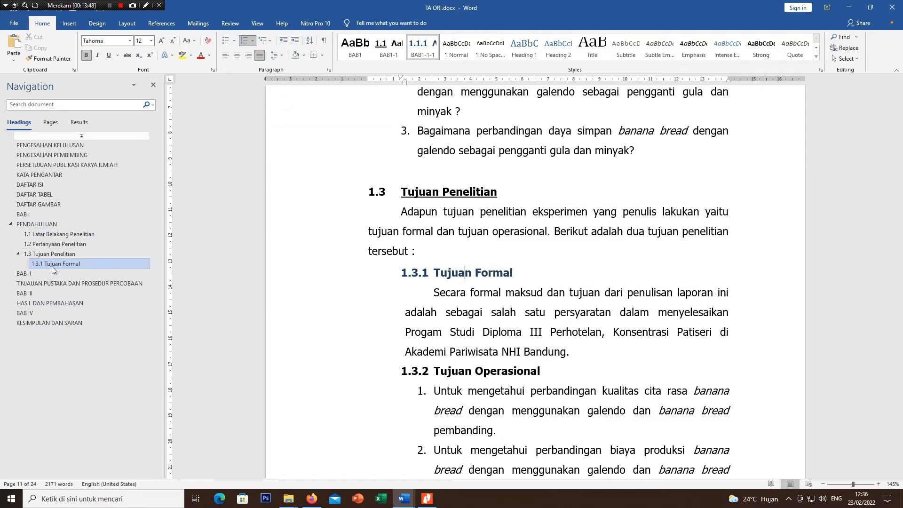
Step: Apply the BAB1-1-1 style to the Tujuan Operasional and Teknik Pengumpulan Data subheadings, deleting the latter's manually typed 1.3.2 number
{"action": "left_click", "coordinate": [448, 370]}
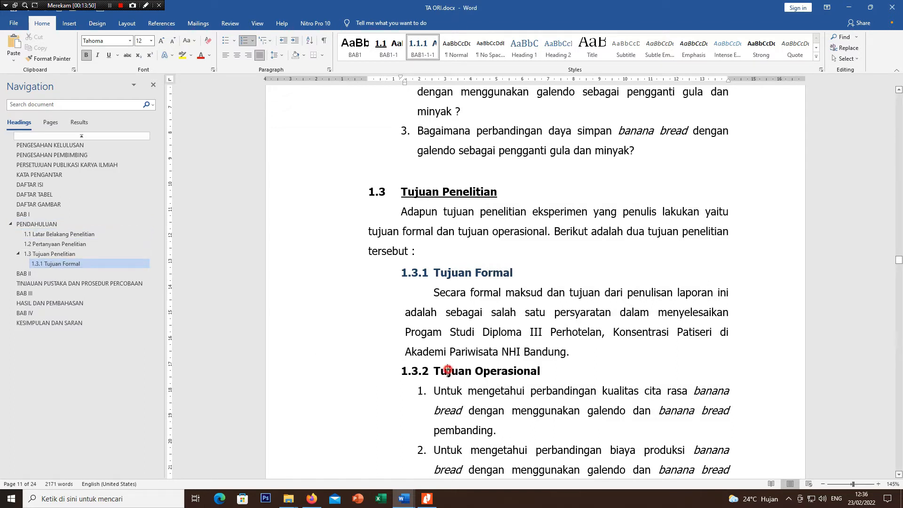
{"action": "left_click", "coordinate": [422, 59]}
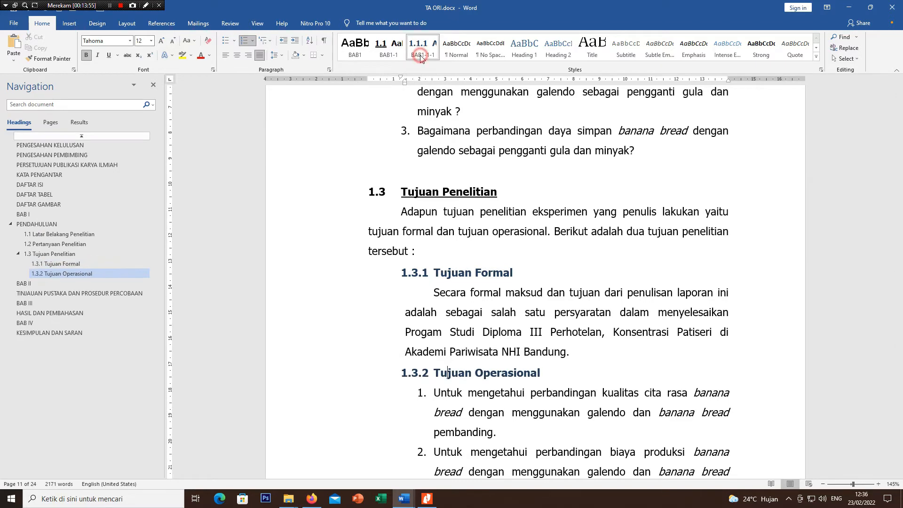
{"action": "scroll", "coordinate": [407, 188], "scroll_direction": "down", "scroll_amount": 2}
{"action": "scroll", "coordinate": [407, 188], "scroll_direction": "down", "scroll_amount": 8}
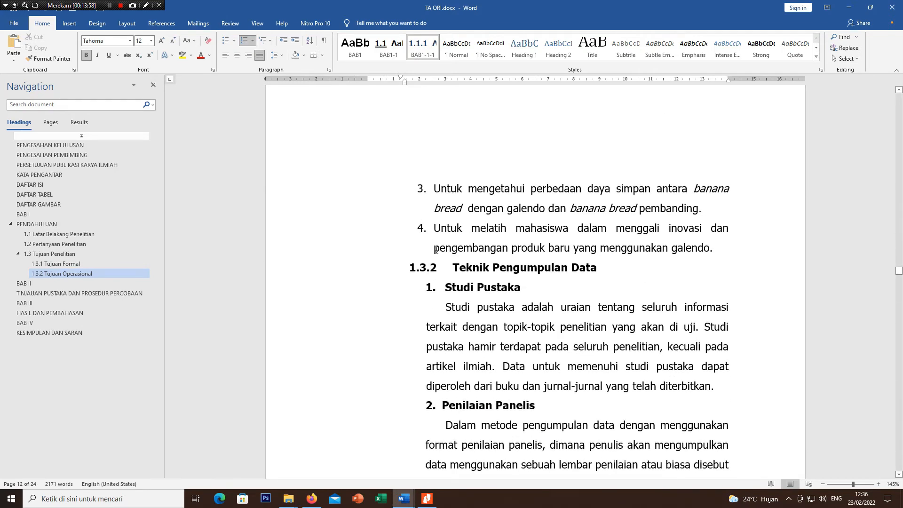
{"action": "left_click", "coordinate": [472, 268]}
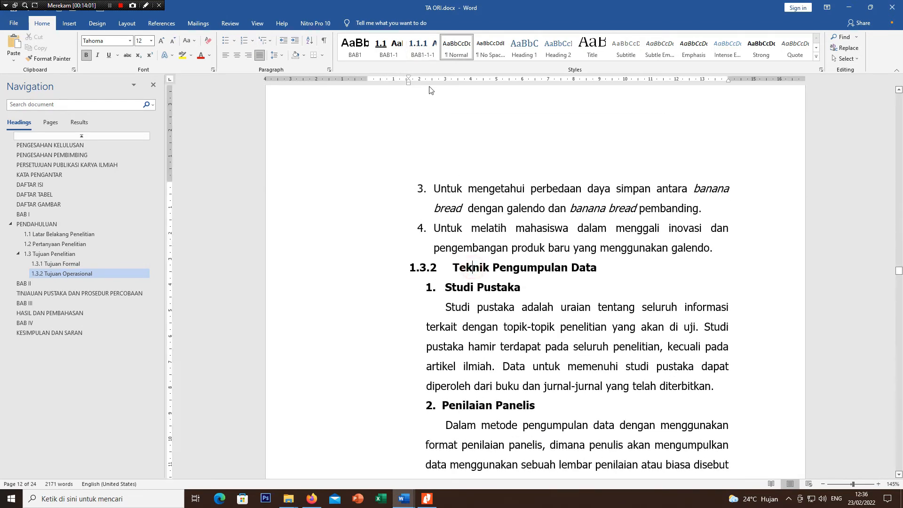
{"action": "left_click", "coordinate": [422, 53]}
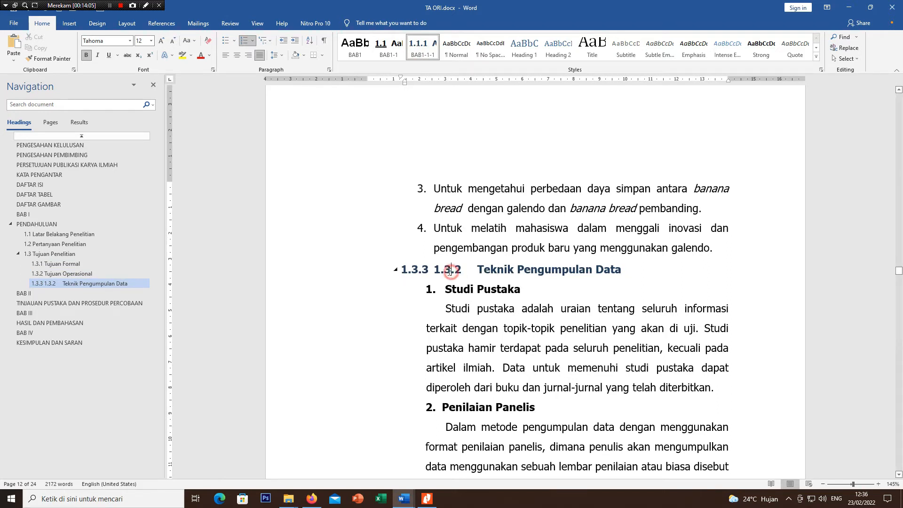
{"action": "left_click_drag", "start_coordinate": [435, 270], "coordinate": [475, 269]}
{"action": "key", "text": "Delete"}
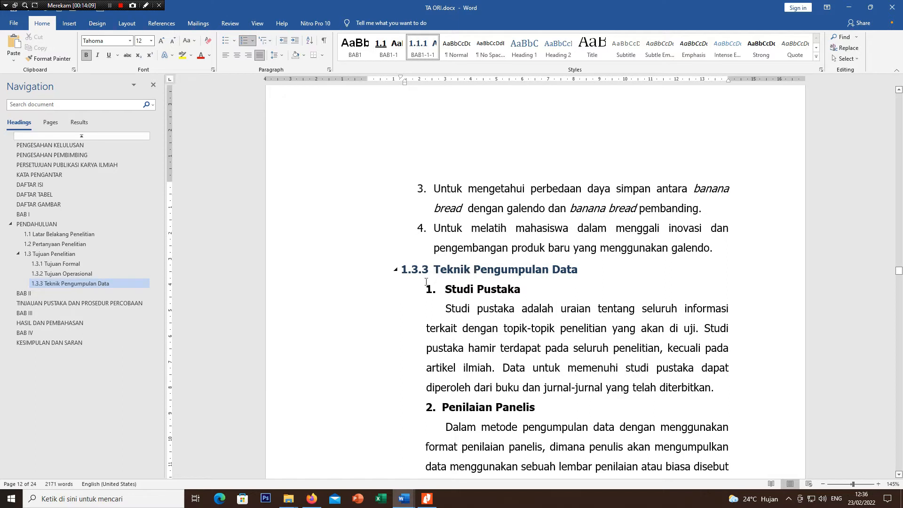
Step: Apply the BAB1-1 style to the 1.4 Sistematika penulisan subheading
{"action": "scroll", "coordinate": [458, 287], "scroll_direction": "down", "scroll_amount": 1}
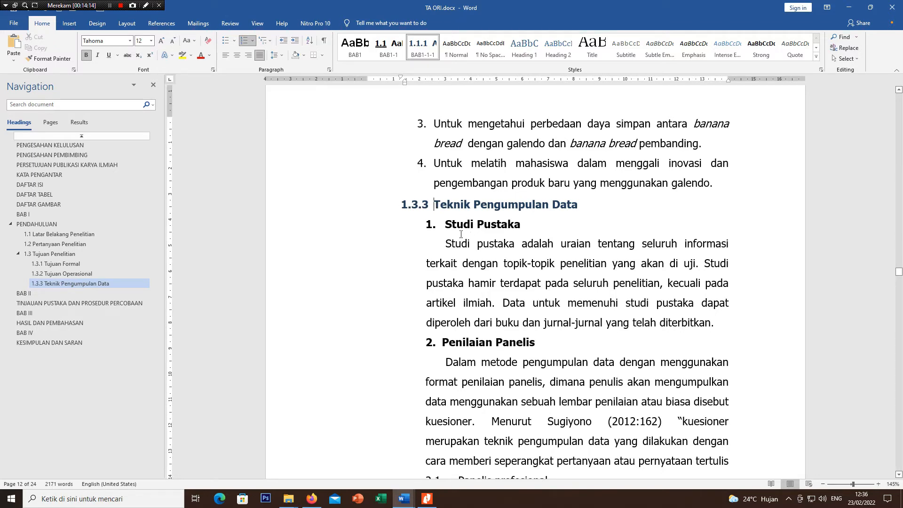
{"action": "scroll", "coordinate": [437, 197], "scroll_direction": "down", "scroll_amount": 1}
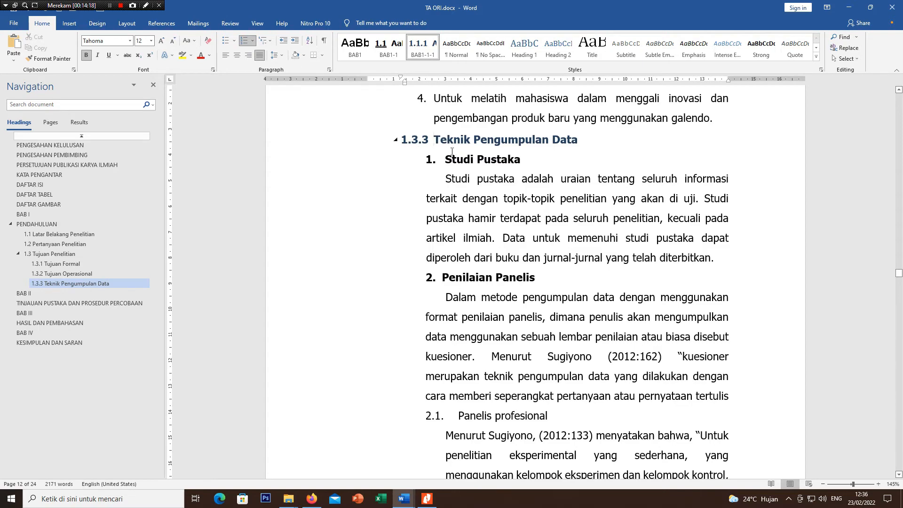
{"action": "scroll", "coordinate": [451, 150], "scroll_direction": "down", "scroll_amount": 3}
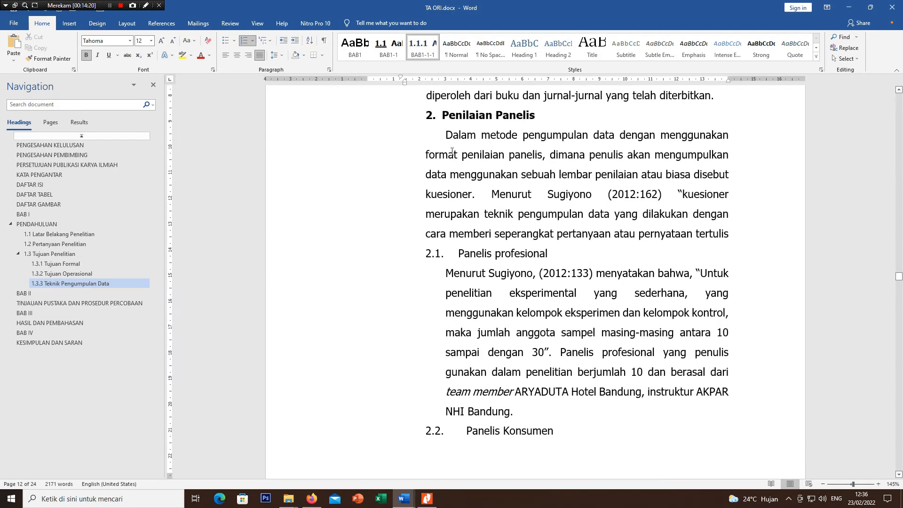
{"action": "scroll", "coordinate": [451, 151], "scroll_direction": "up", "scroll_amount": 3}
{"action": "scroll", "coordinate": [451, 151], "scroll_direction": "down", "scroll_amount": 6}
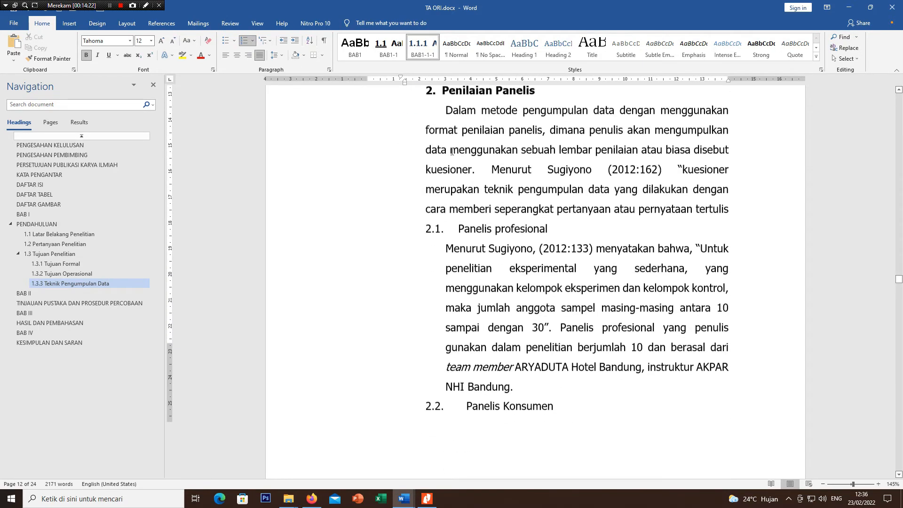
{"action": "scroll", "coordinate": [451, 151], "scroll_direction": "down", "scroll_amount": 7}
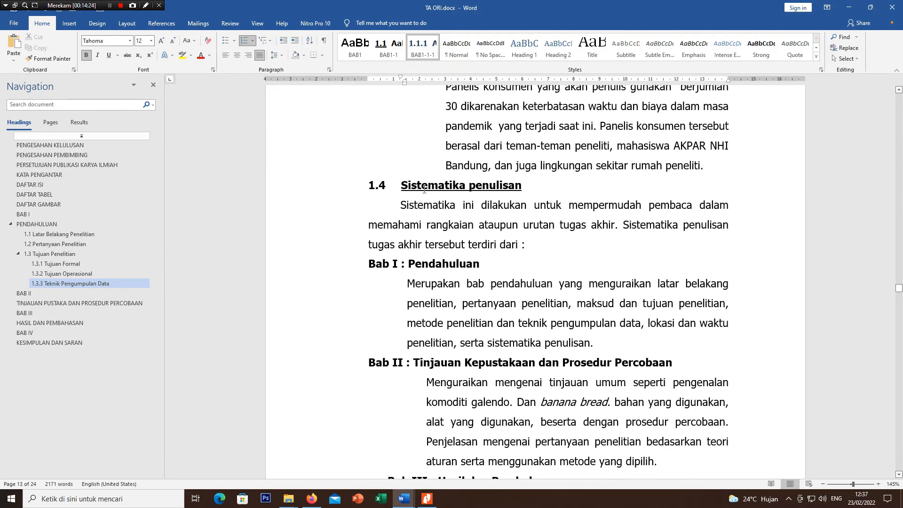
{"action": "left_click", "coordinate": [420, 185]}
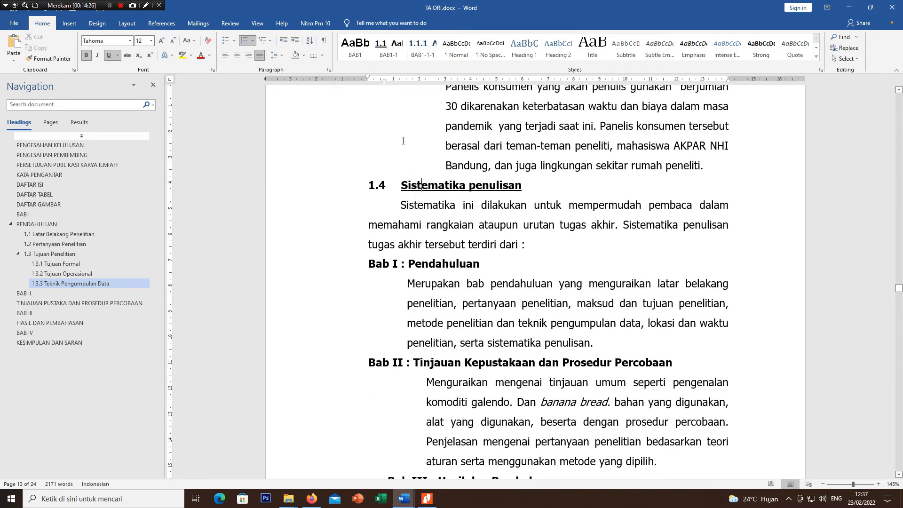
{"action": "left_click", "coordinate": [384, 55]}
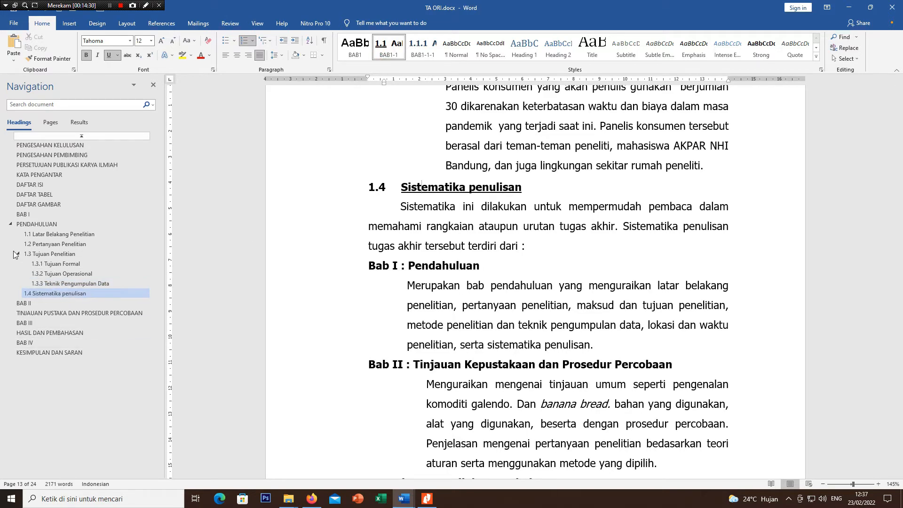
Step: Start a new style named 2.1 from the formatting of the Konsep pengenalan komoditi/ Bahan Makanan subheading and open its full properties
{"action": "scroll", "coordinate": [313, 296], "scroll_direction": "down", "scroll_amount": 1}
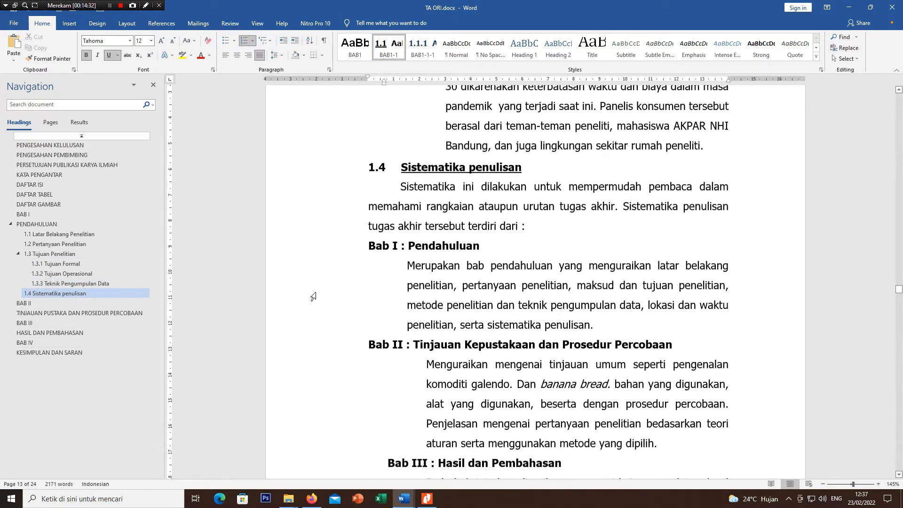
{"action": "scroll", "coordinate": [312, 296], "scroll_direction": "down", "scroll_amount": 6}
{"action": "scroll", "coordinate": [314, 292], "scroll_direction": "up", "scroll_amount": 6}
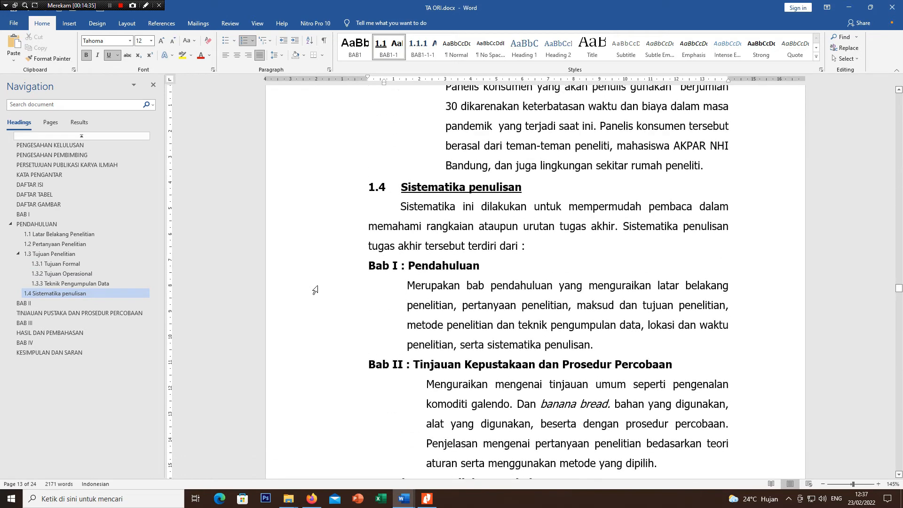
{"action": "scroll", "coordinate": [374, 222], "scroll_direction": "down", "scroll_amount": 13}
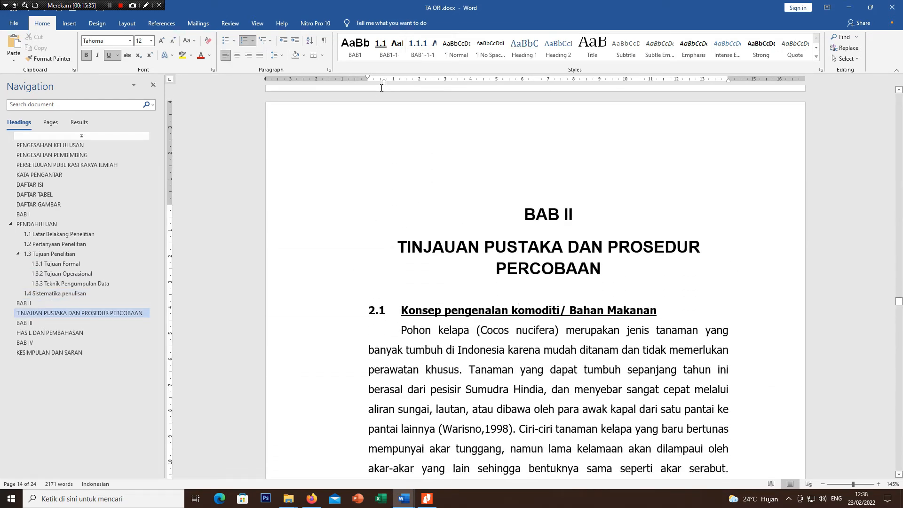
{"action": "left_click", "coordinate": [409, 310]}
{"action": "left_click", "coordinate": [816, 56]}
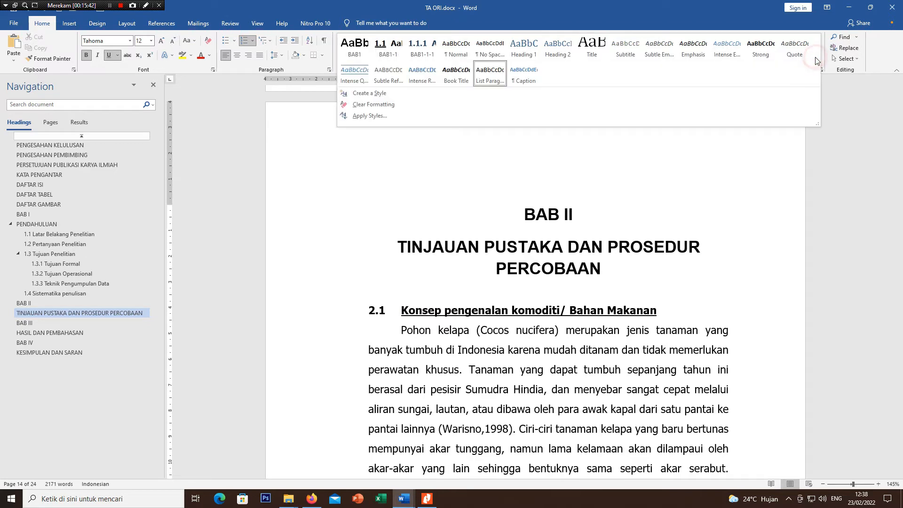
{"action": "left_click", "coordinate": [427, 91]}
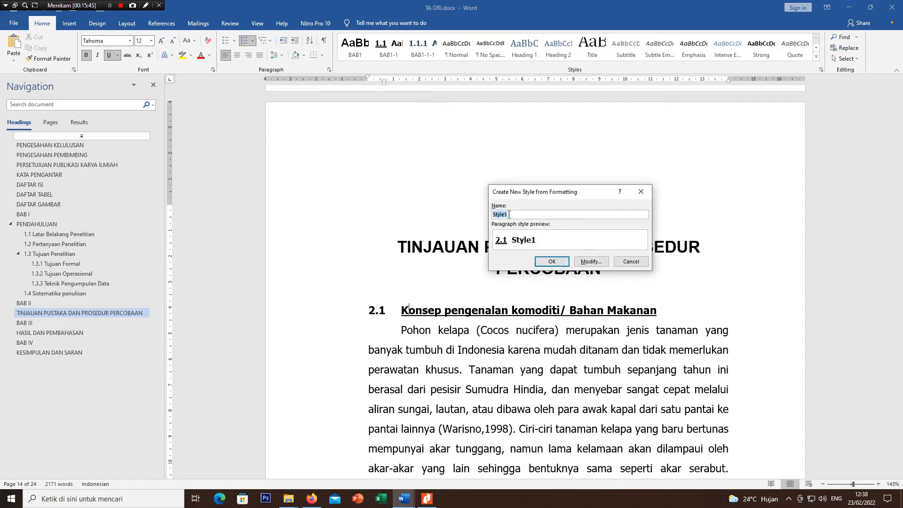
{"action": "type", "text": "2.1"}
{"action": "left_click", "coordinate": [590, 262]}
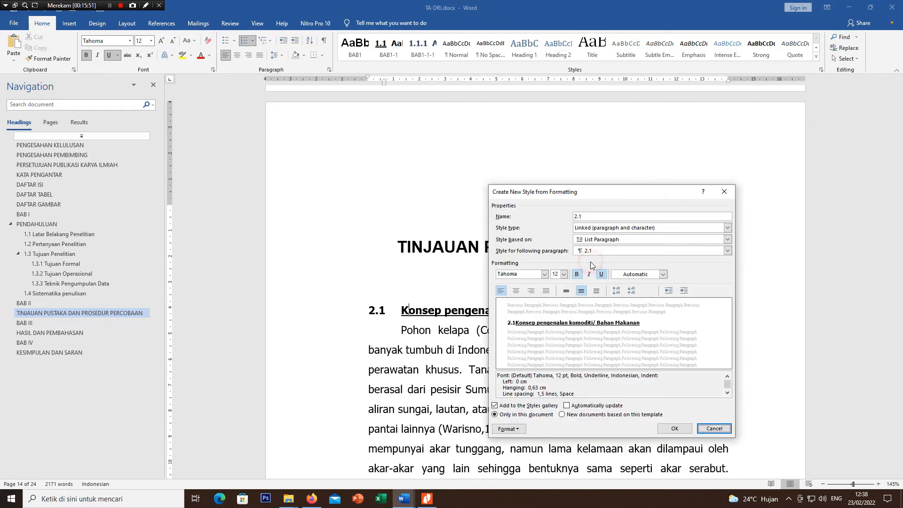
Step: Base the new 2.1 style on Heading 2 and create it
{"action": "left_click", "coordinate": [605, 240]}
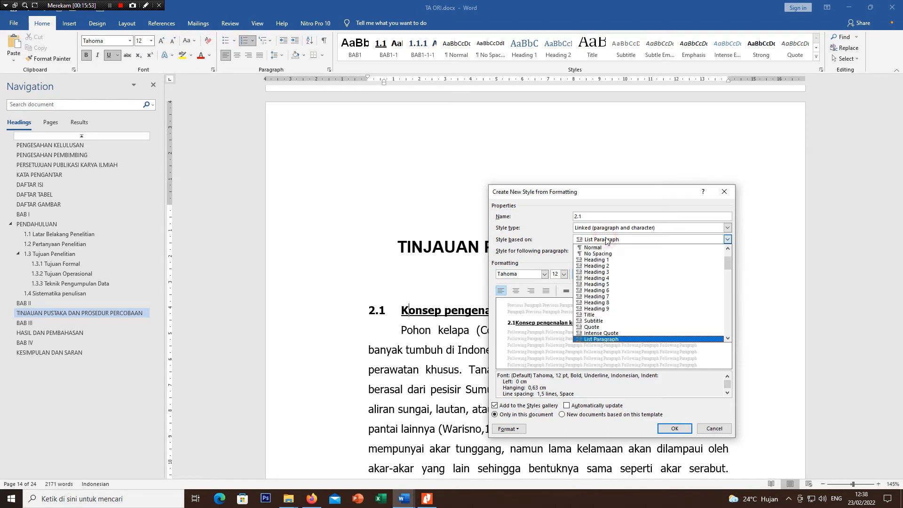
{"action": "left_click", "coordinate": [617, 259]}
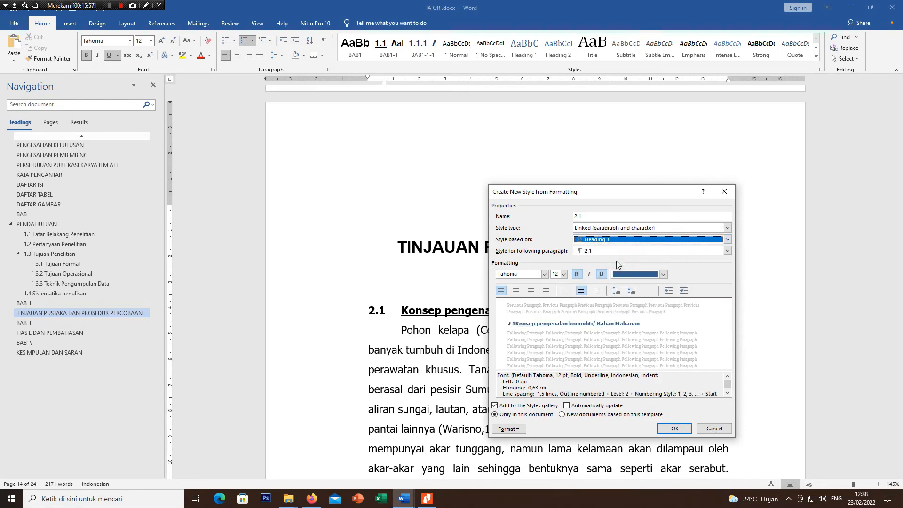
{"action": "left_click", "coordinate": [614, 240]}
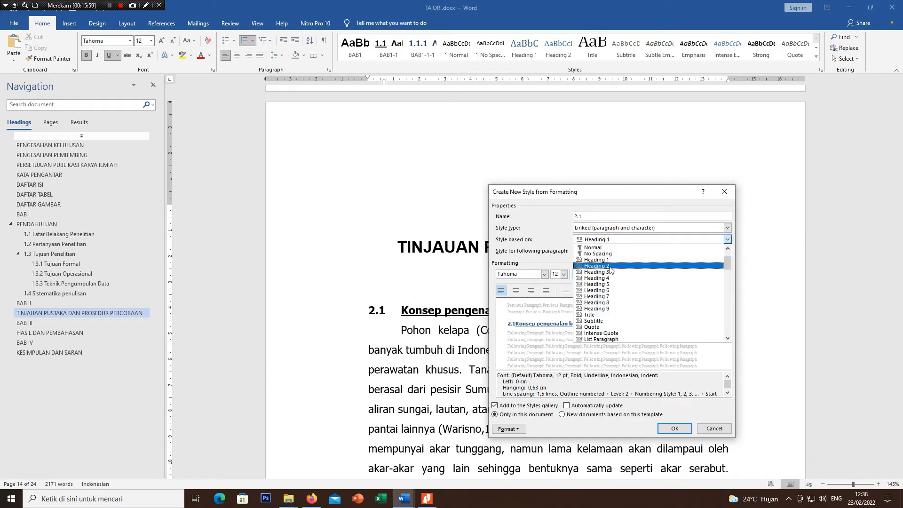
{"action": "left_click", "coordinate": [609, 271]}
{"action": "left_click", "coordinate": [660, 426]}
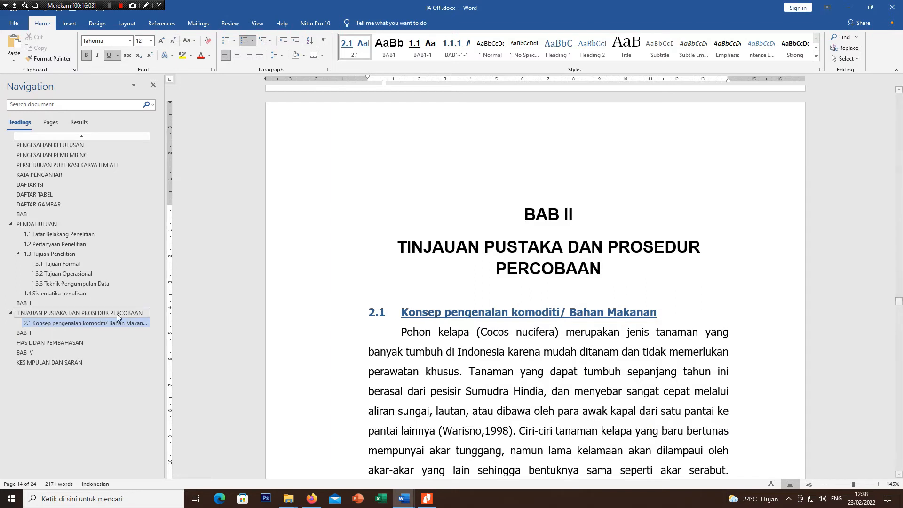
Step: Modify the 2.1 style so that its font color is Automatic
{"action": "right_click", "coordinate": [352, 49]}
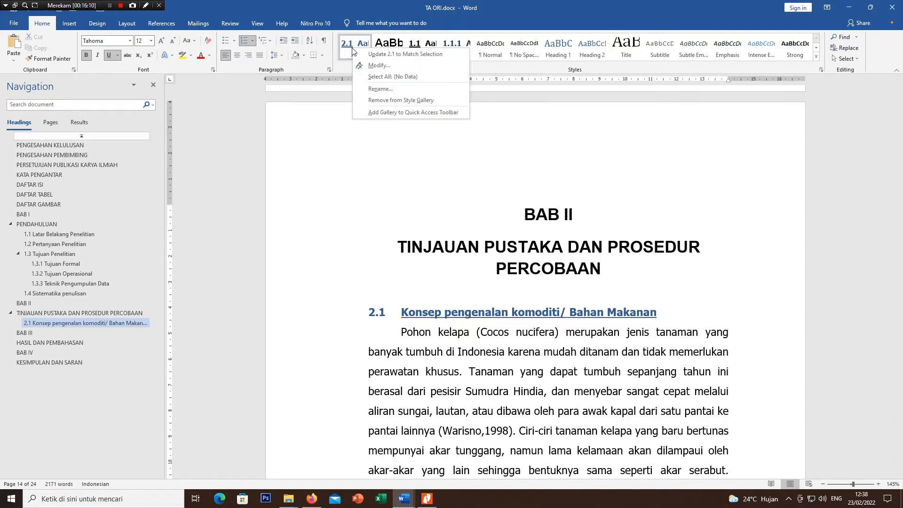
{"action": "left_click", "coordinate": [383, 65]}
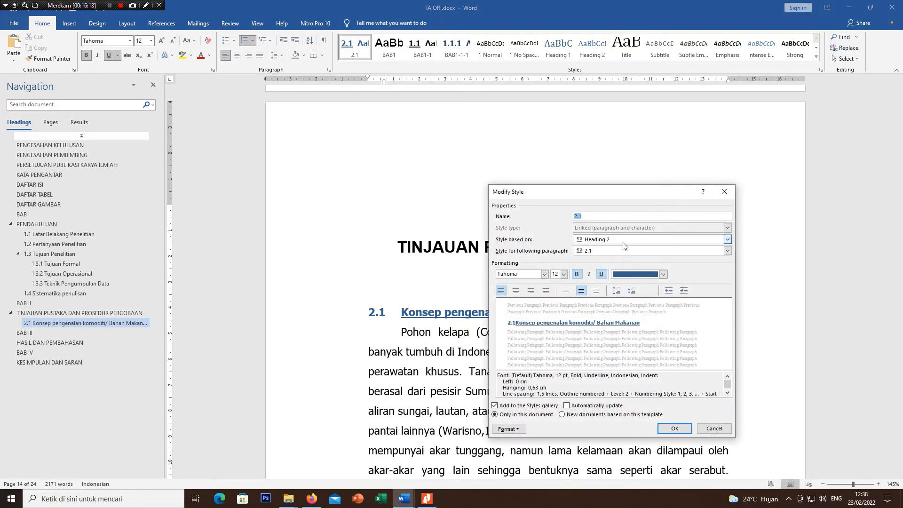
{"action": "left_click", "coordinate": [661, 275]}
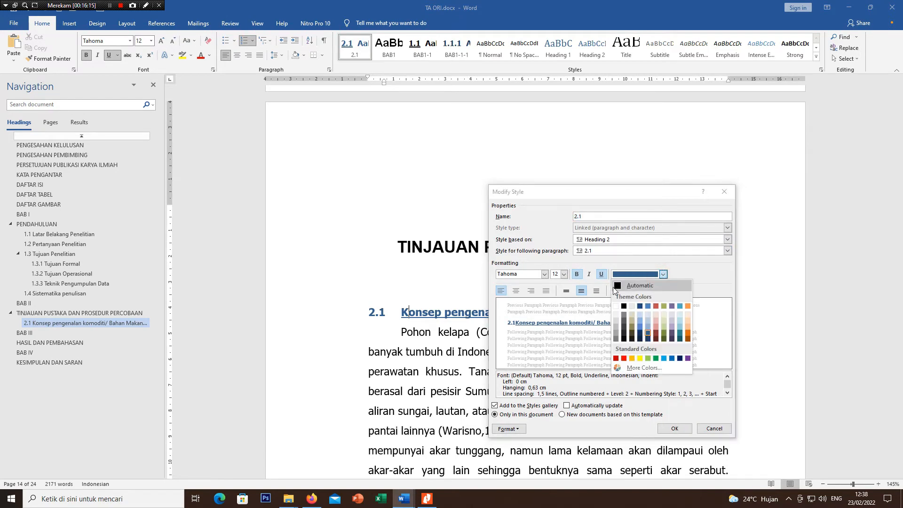
{"action": "left_click", "coordinate": [614, 286]}
{"action": "left_click", "coordinate": [671, 428]}
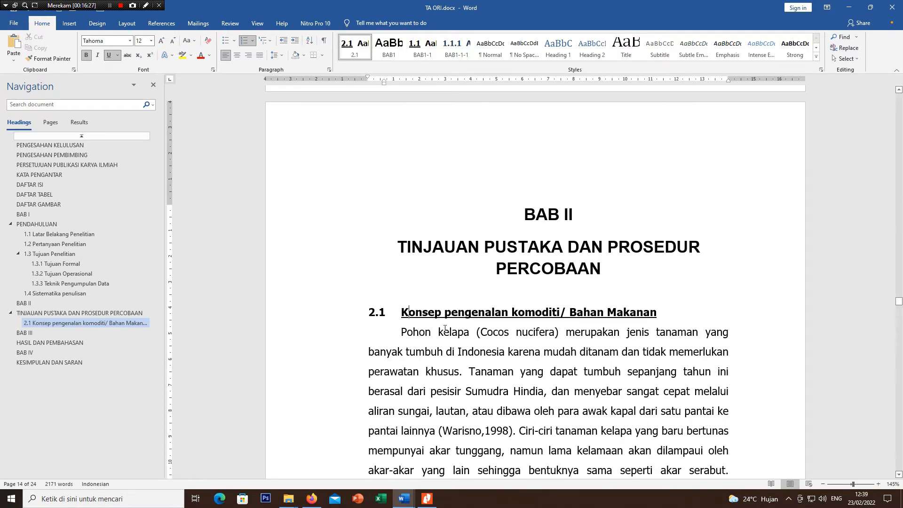
Step: Rename the 2.1 style as BAB2
{"action": "scroll", "coordinate": [415, 329], "scroll_direction": "up", "scroll_amount": 3}
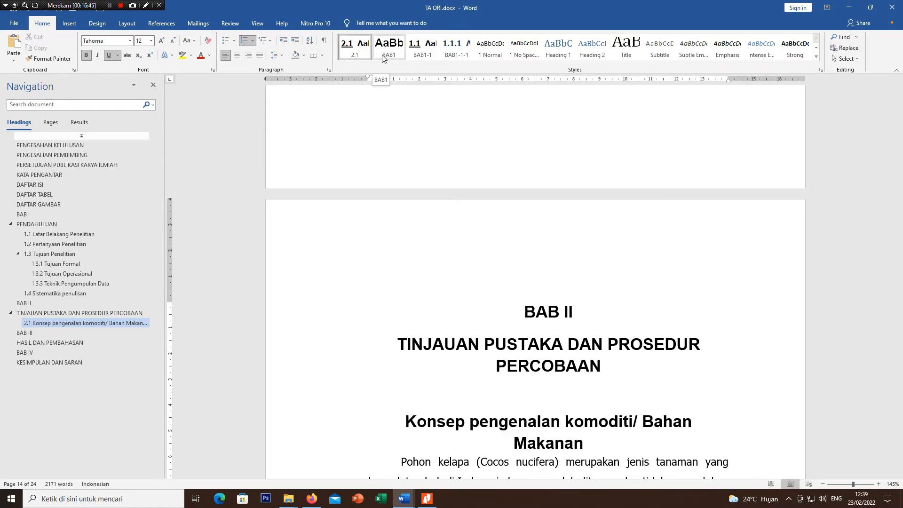
{"action": "left_click", "coordinate": [352, 56]}
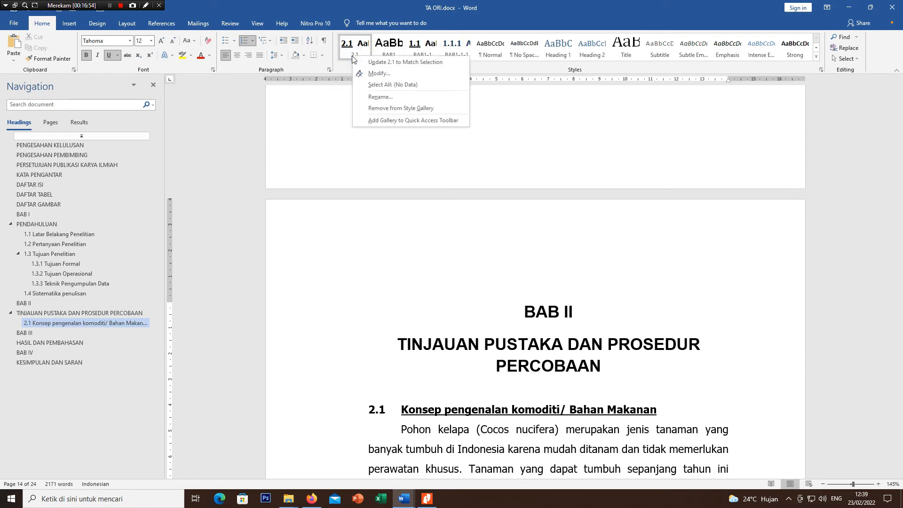
{"action": "left_click", "coordinate": [372, 74]}
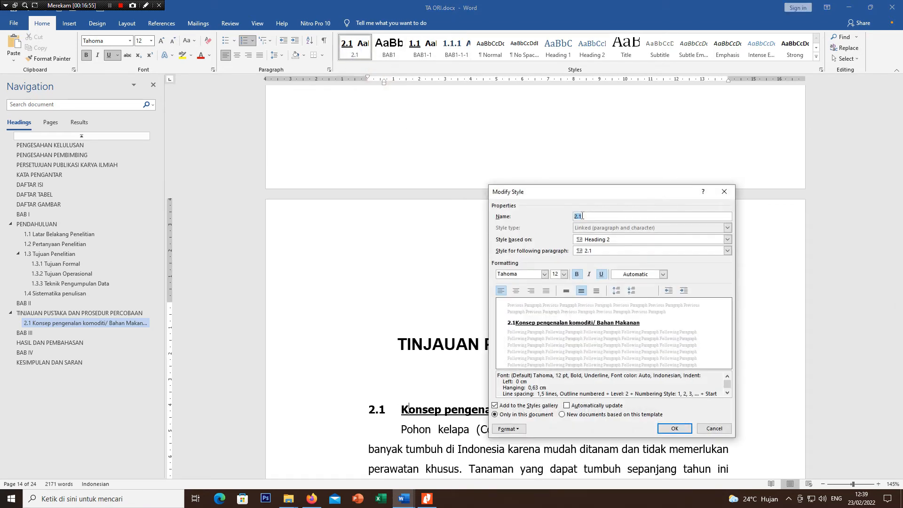
{"action": "type", "text": "BAB2"}
{"action": "left_click", "coordinate": [674, 429]}
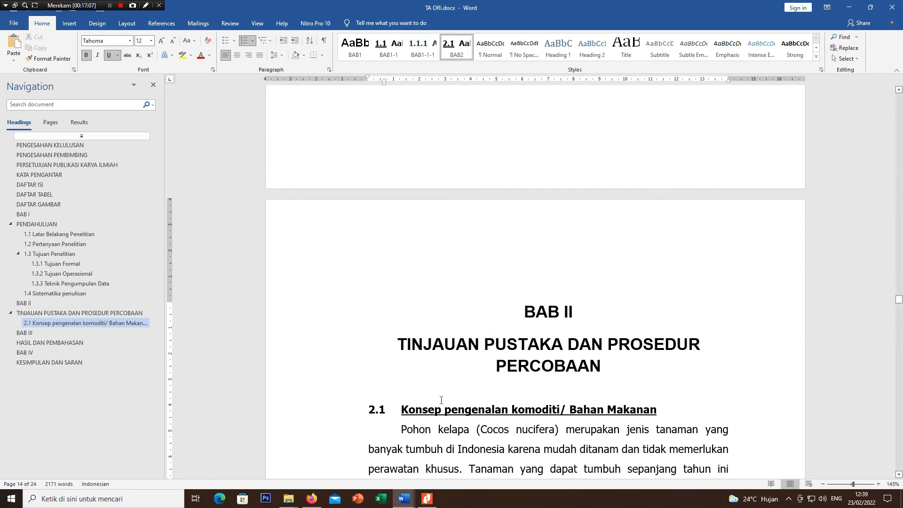
Step: Try applying the BAB2 style to the Konsep Pengenalan Produk subheading, and undo it
{"action": "scroll", "coordinate": [424, 371], "scroll_direction": "down", "scroll_amount": 12}
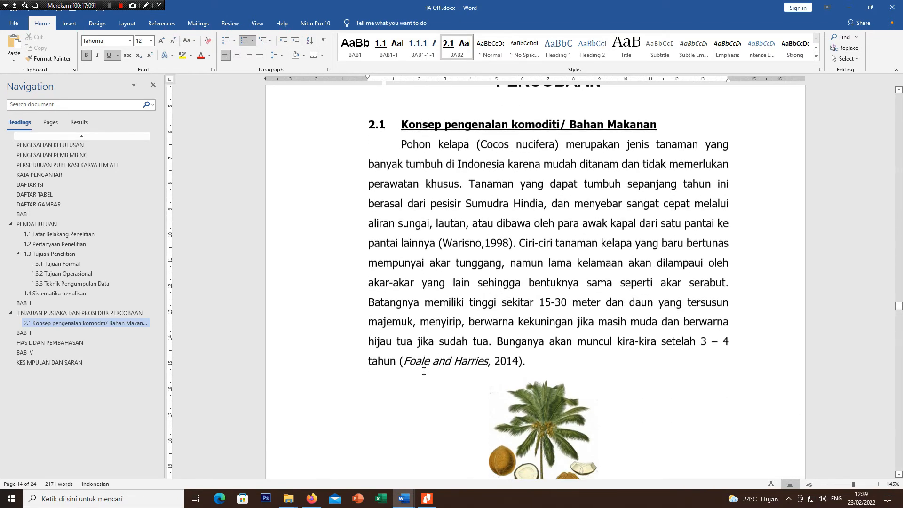
{"action": "scroll", "coordinate": [421, 355], "scroll_direction": "down", "scroll_amount": 15}
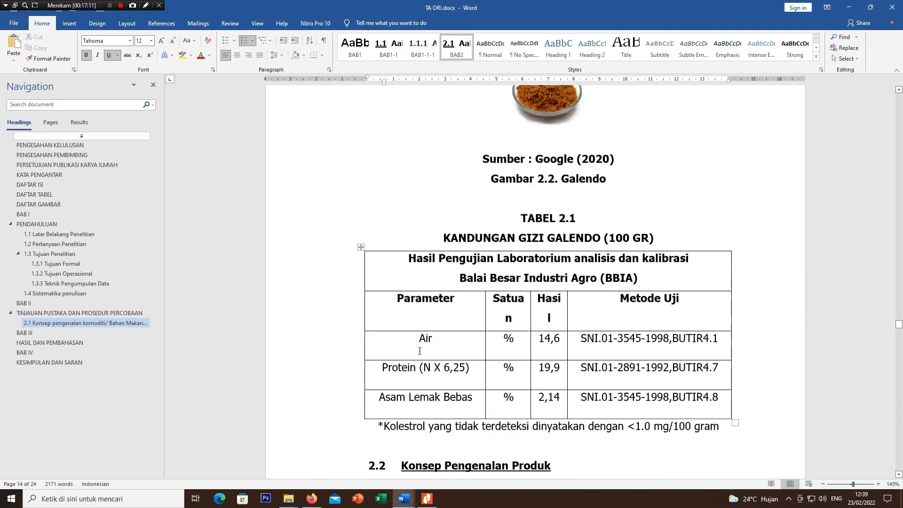
{"action": "left_click", "coordinate": [432, 199]}
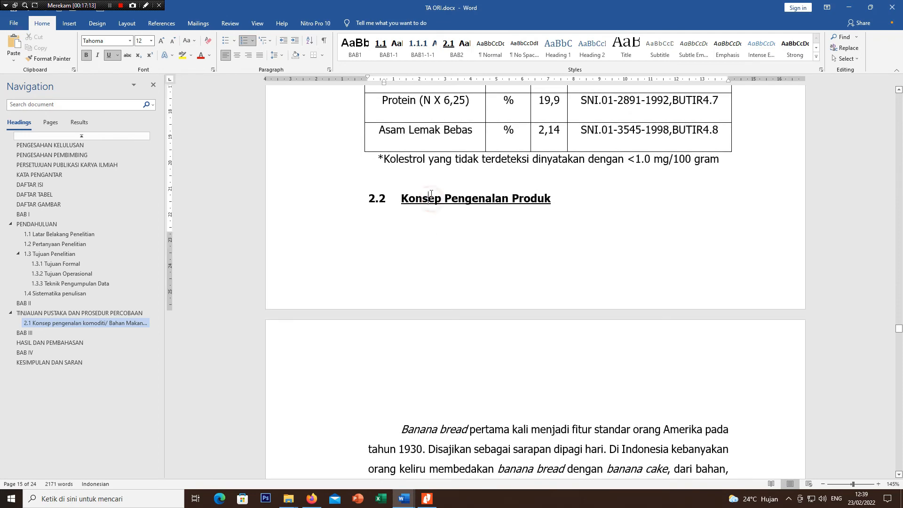
{"action": "left_click", "coordinate": [451, 50]}
{"action": "key", "text": "ctrl+z"}
Step: Apply the BAB2 style to the 2.2 Konsep Pengenalan Produk subheading
{"action": "scroll", "coordinate": [496, 270], "scroll_direction": "up", "scroll_amount": 10}
{"action": "scroll", "coordinate": [496, 271], "scroll_direction": "down", "scroll_amount": 8}
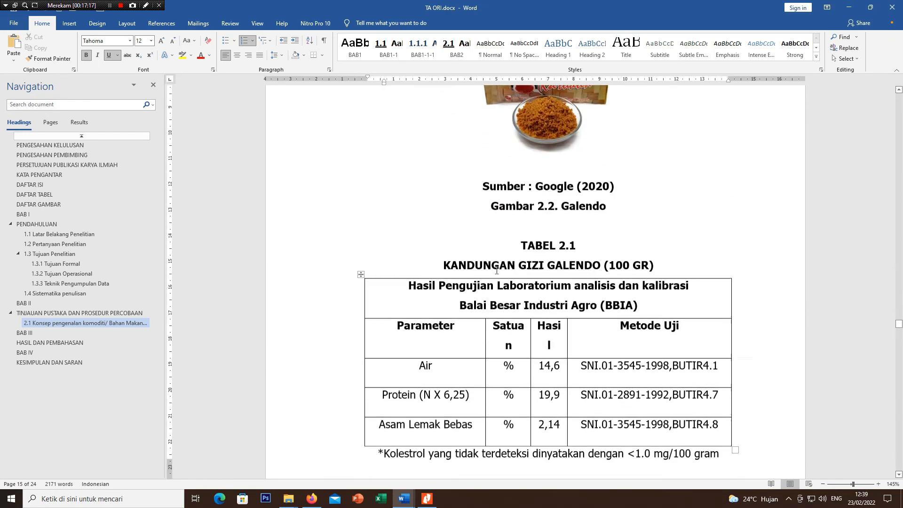
{"action": "scroll", "coordinate": [493, 265], "scroll_direction": "up", "scroll_amount": 7}
{"action": "scroll", "coordinate": [494, 265], "scroll_direction": "up", "scroll_amount": 4}
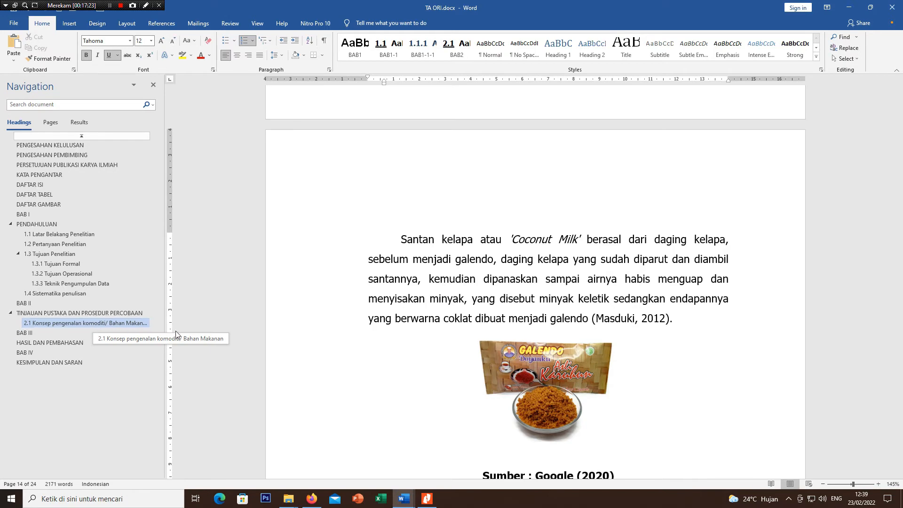
{"action": "scroll", "coordinate": [295, 314], "scroll_direction": "down", "scroll_amount": 10}
{"action": "scroll", "coordinate": [329, 282], "scroll_direction": "up", "scroll_amount": 3}
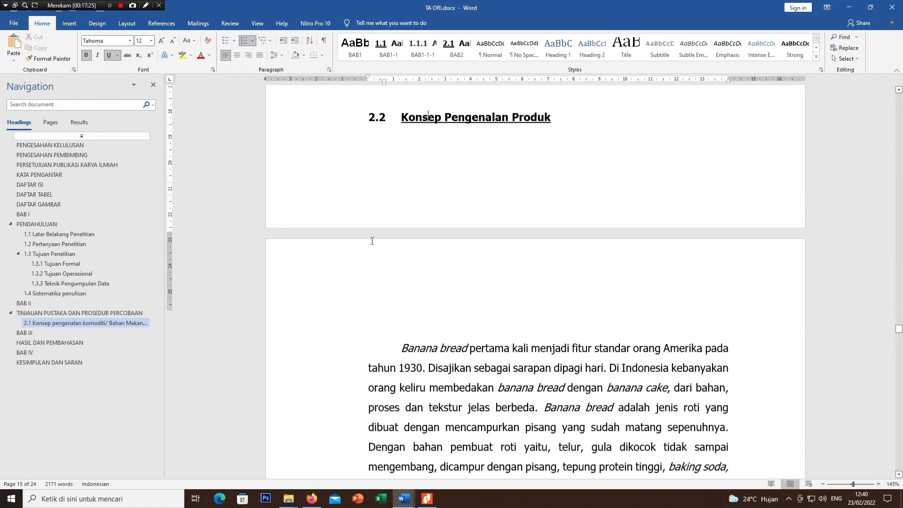
{"action": "left_click", "coordinate": [363, 57]}
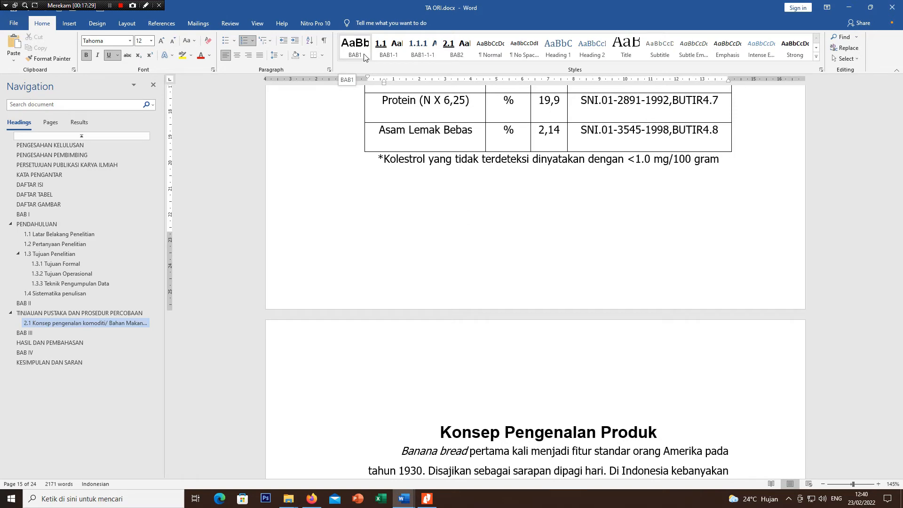
{"action": "left_click", "coordinate": [456, 52]}
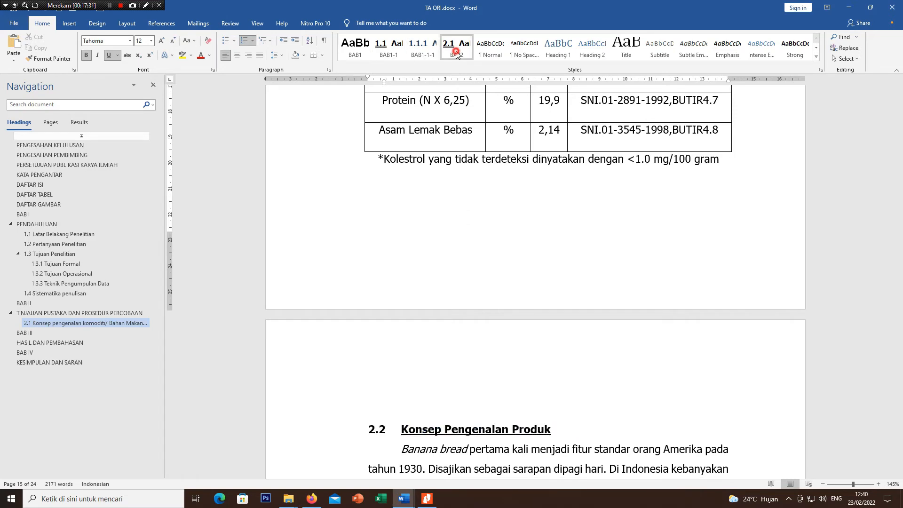
Step: Create a new style named BAB3 from the formatting of the 3.1 subheading in the BAB III chapter
{"action": "scroll", "coordinate": [387, 272], "scroll_direction": "down", "scroll_amount": 15}
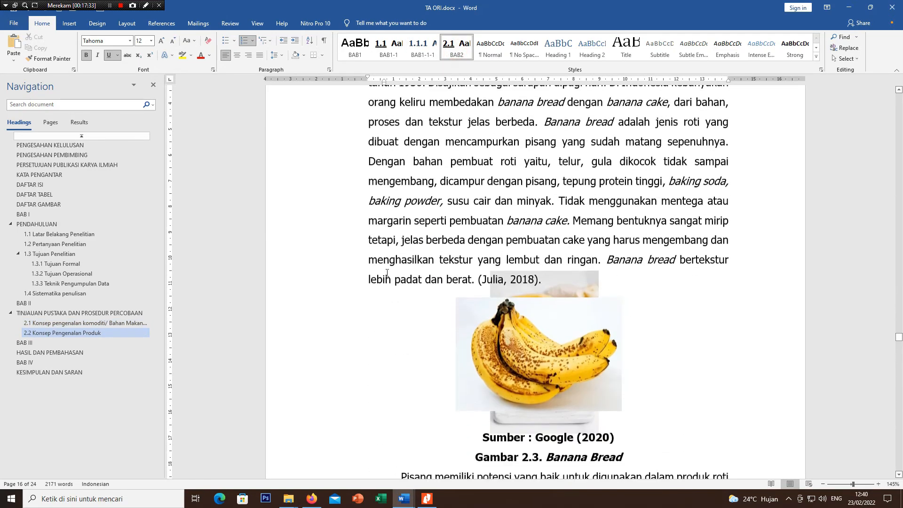
{"action": "scroll", "coordinate": [384, 276], "scroll_direction": "down", "scroll_amount": 15}
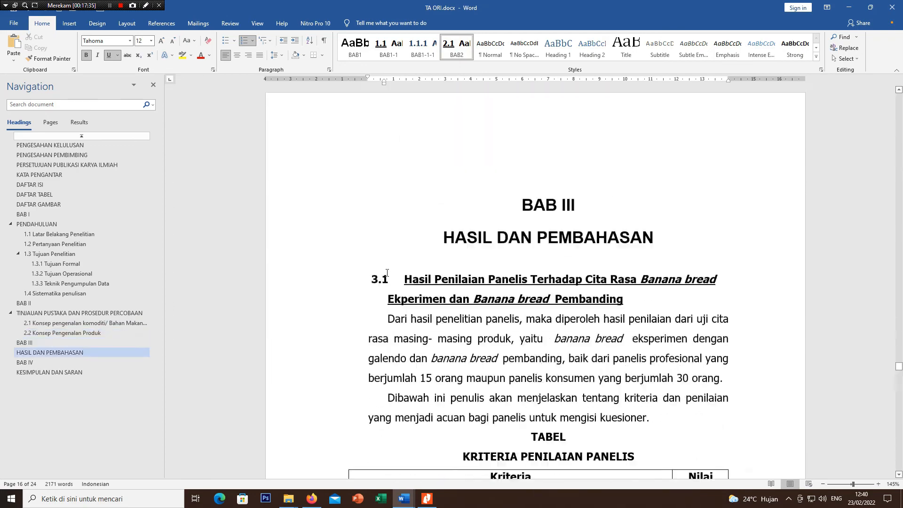
{"action": "scroll", "coordinate": [421, 217], "scroll_direction": "up", "scroll_amount": 12}
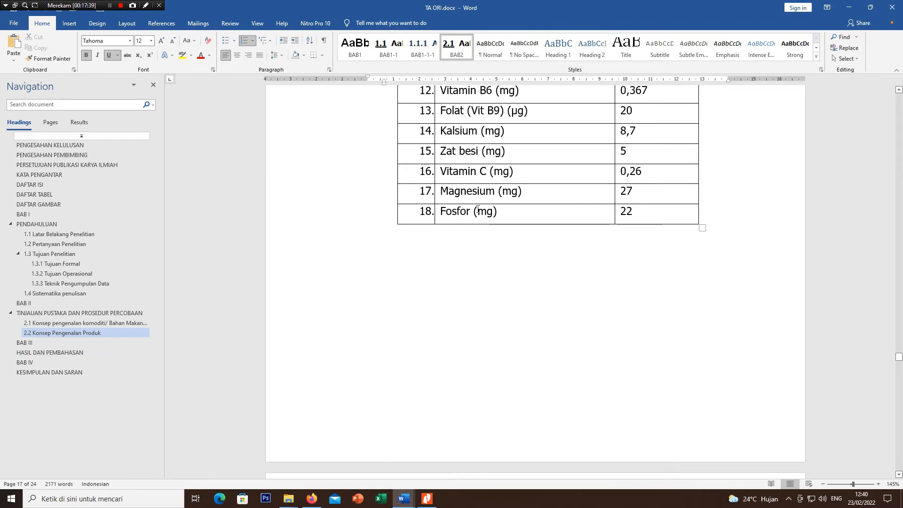
{"action": "scroll", "coordinate": [478, 209], "scroll_direction": "down", "scroll_amount": 9}
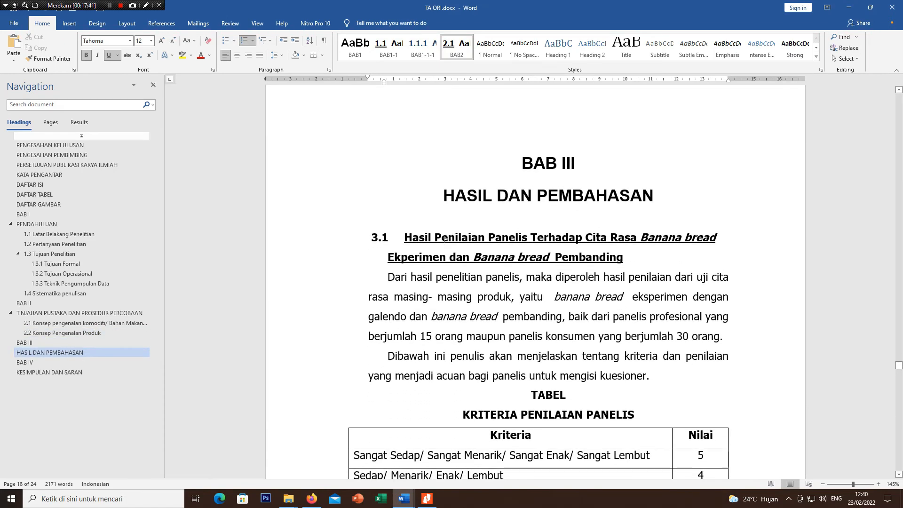
{"action": "left_click", "coordinate": [430, 237]}
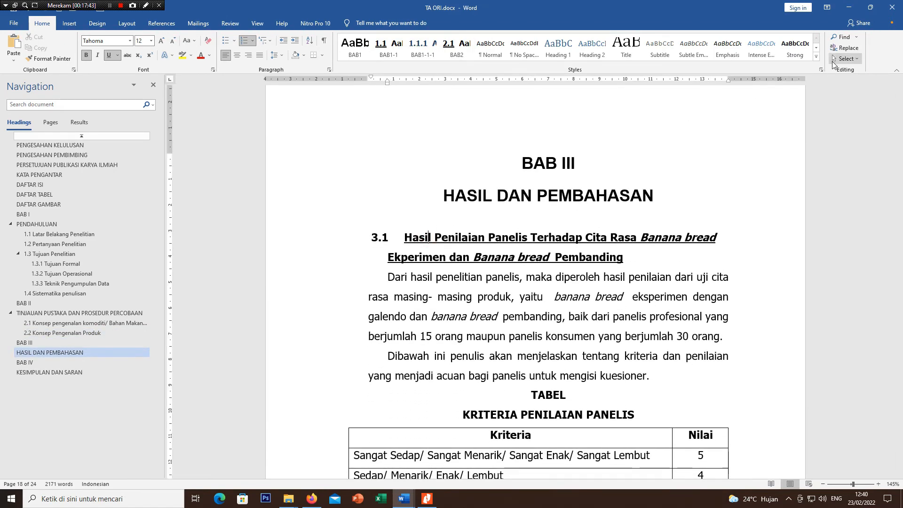
{"action": "left_click", "coordinate": [815, 57]}
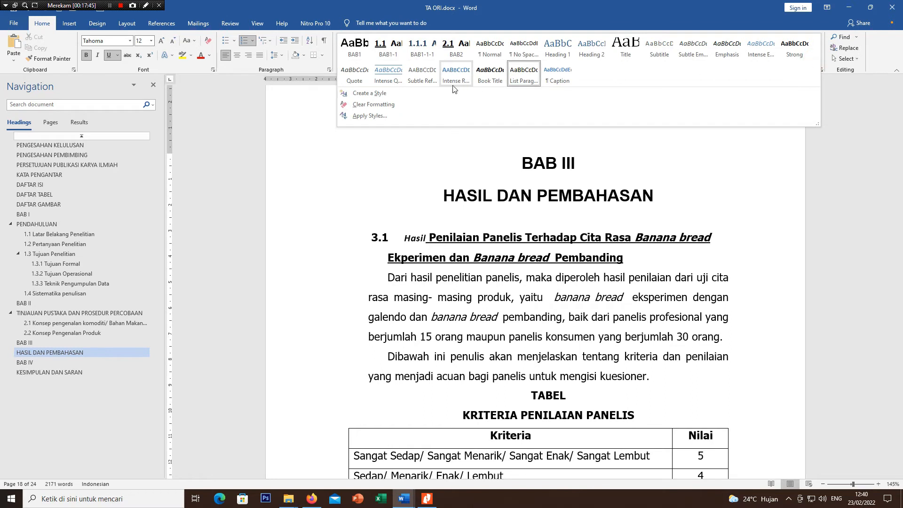
{"action": "left_click", "coordinate": [440, 91]}
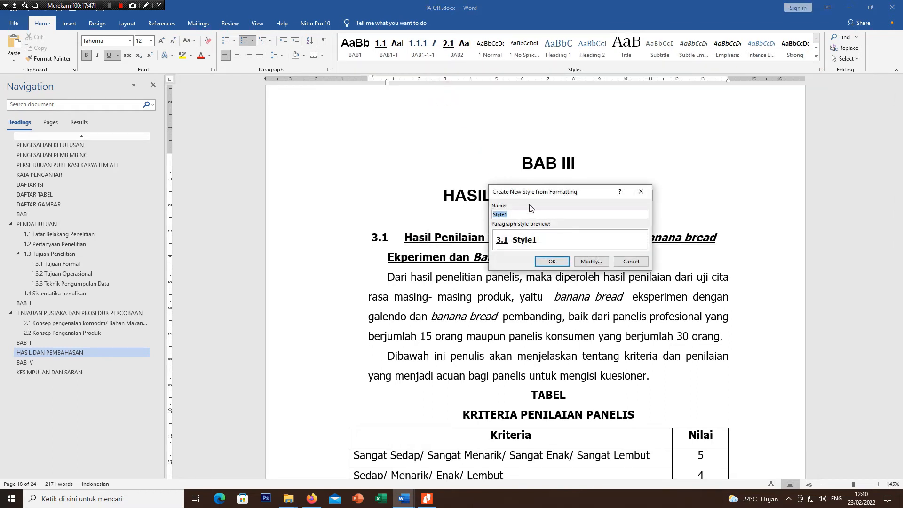
{"action": "type", "text": "BAB3"}
{"action": "left_click", "coordinate": [585, 262]}
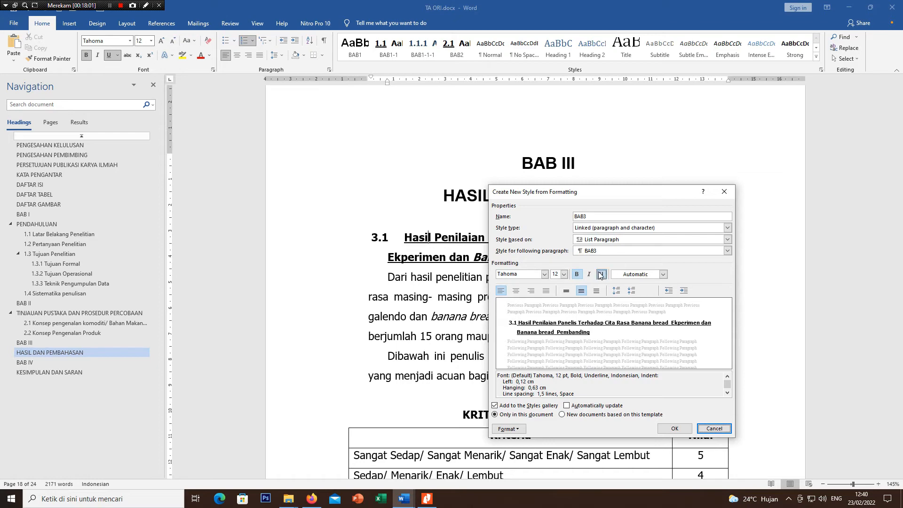
{"action": "left_click", "coordinate": [600, 275]}
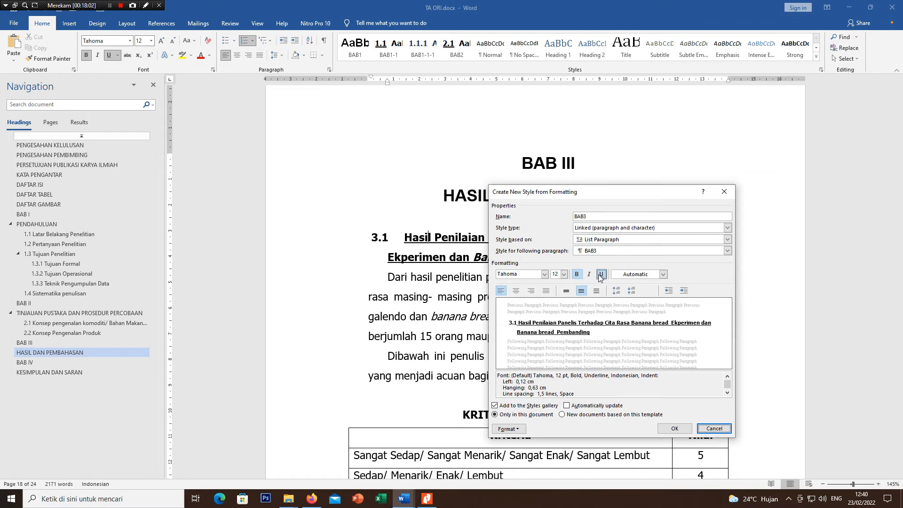
{"action": "left_click", "coordinate": [677, 429]}
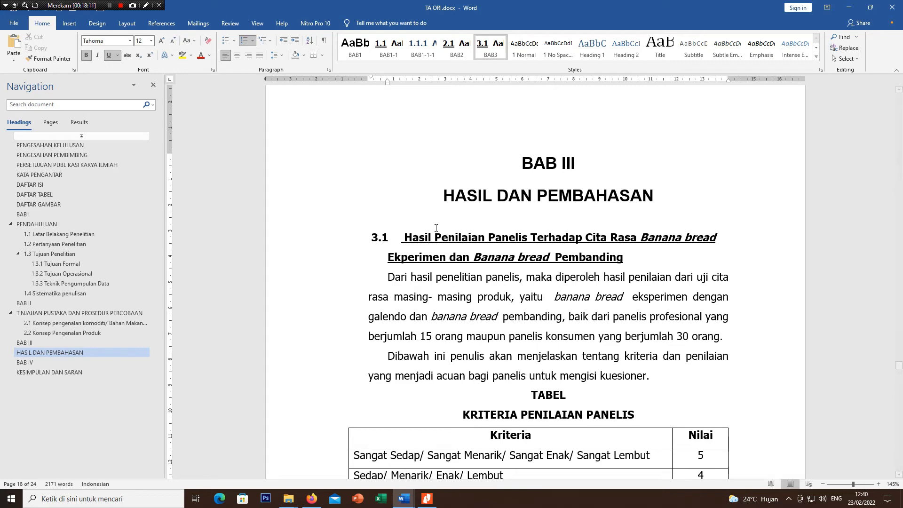
Step: Modify the BAB3 style so that it is based on Heading 2 and its font color is Automatic
{"action": "left_click", "coordinate": [429, 235]}
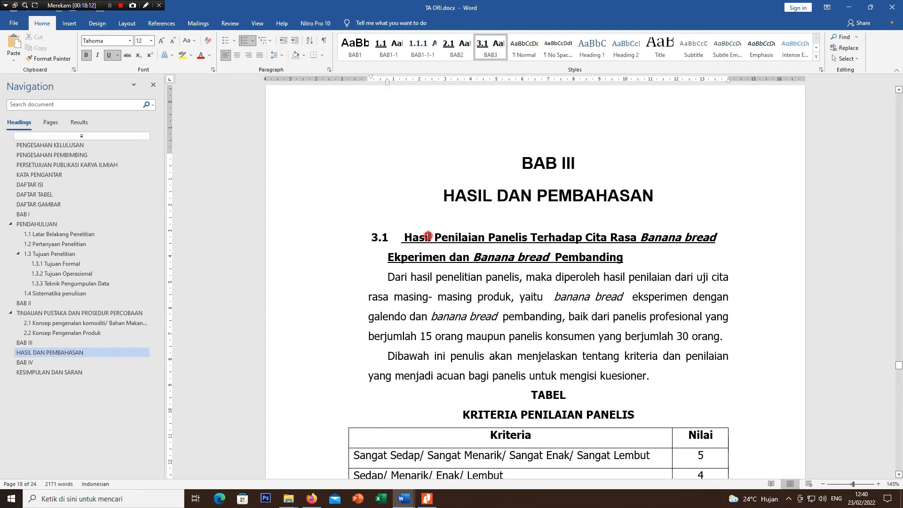
{"action": "right_click", "coordinate": [491, 49]}
{"action": "left_click", "coordinate": [518, 67]}
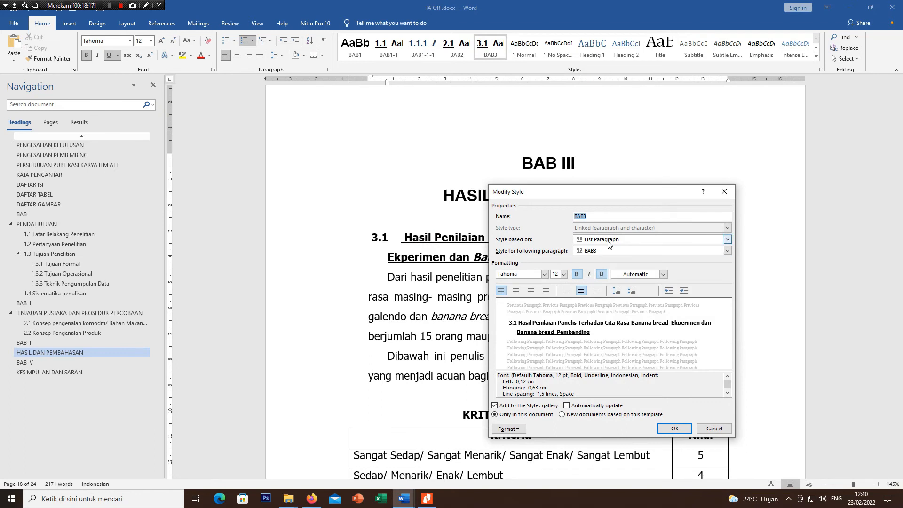
{"action": "left_click", "coordinate": [608, 240]}
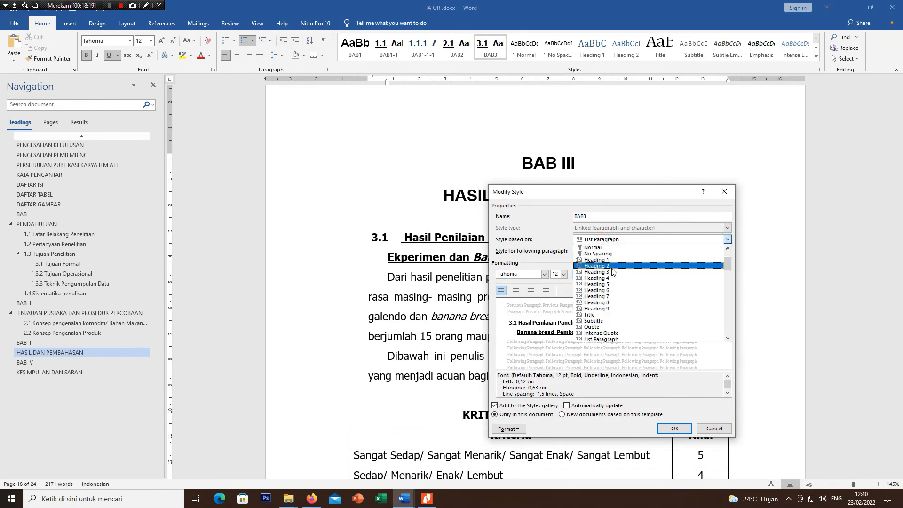
{"action": "left_click", "coordinate": [611, 266]}
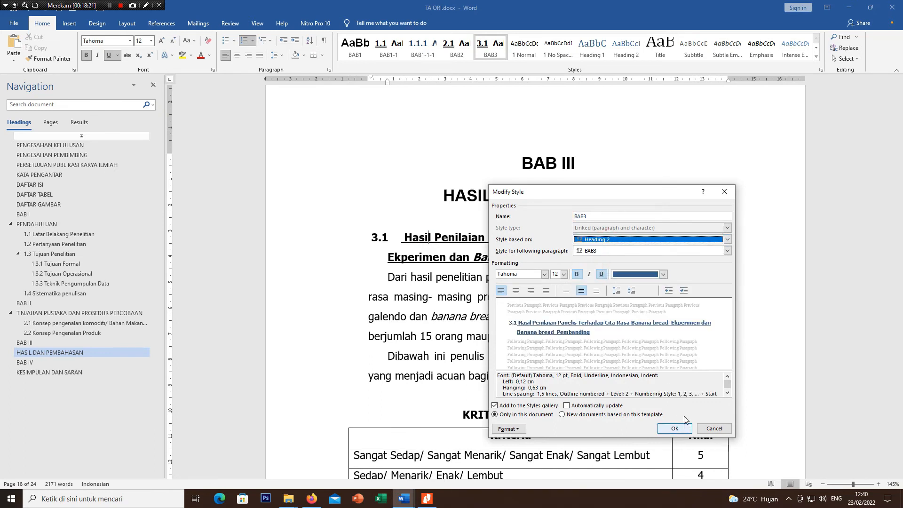
{"action": "left_click", "coordinate": [642, 276]}
{"action": "left_click", "coordinate": [639, 284]}
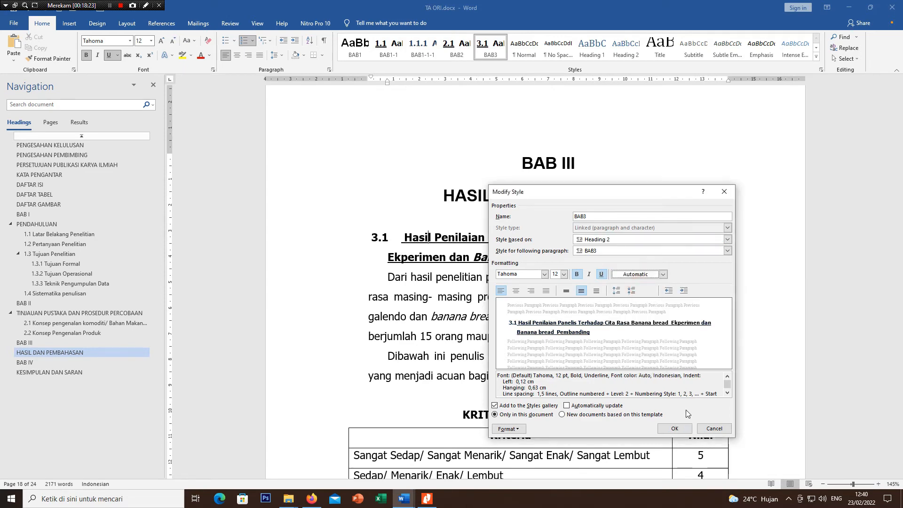
{"action": "left_click", "coordinate": [685, 429]}
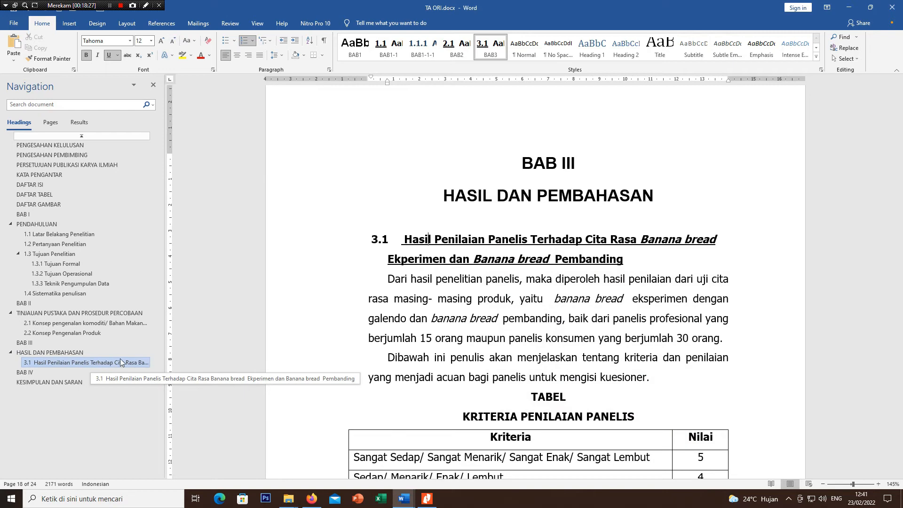
Step: Create a new style named BAB3-1-1 from the 3.1.1 subheading's formatting, based on Heading 3
{"action": "scroll", "coordinate": [483, 317], "scroll_direction": "down", "scroll_amount": 4}
{"action": "scroll", "coordinate": [482, 317], "scroll_direction": "down", "scroll_amount": 15}
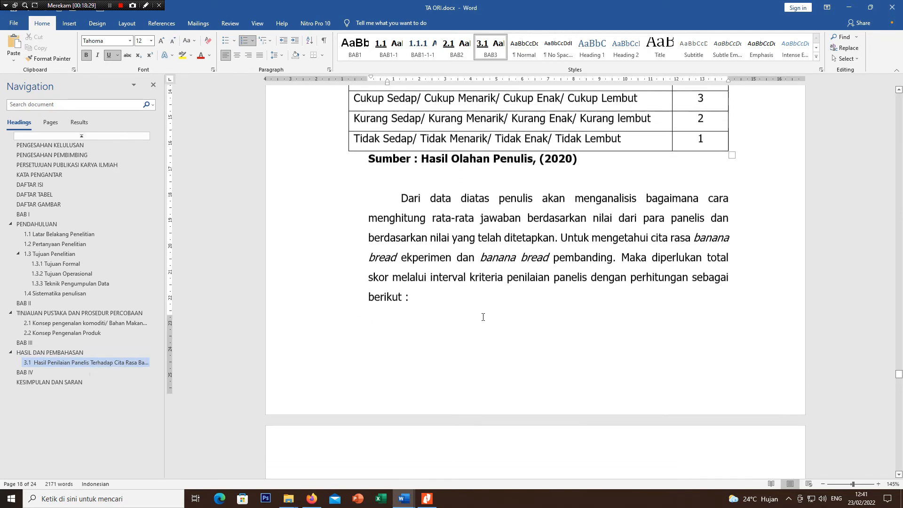
{"action": "scroll", "coordinate": [486, 312], "scroll_direction": "down", "scroll_amount": 12}
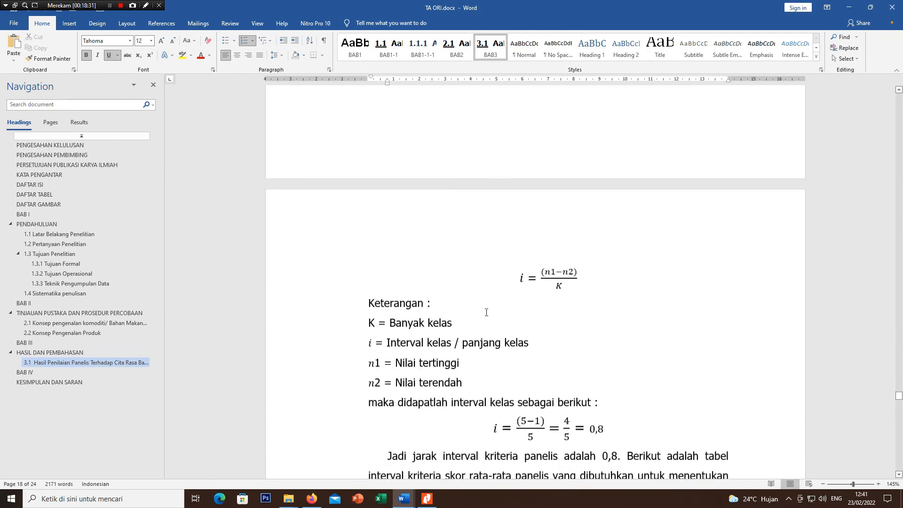
{"action": "scroll", "coordinate": [485, 310], "scroll_direction": "up", "scroll_amount": 13}
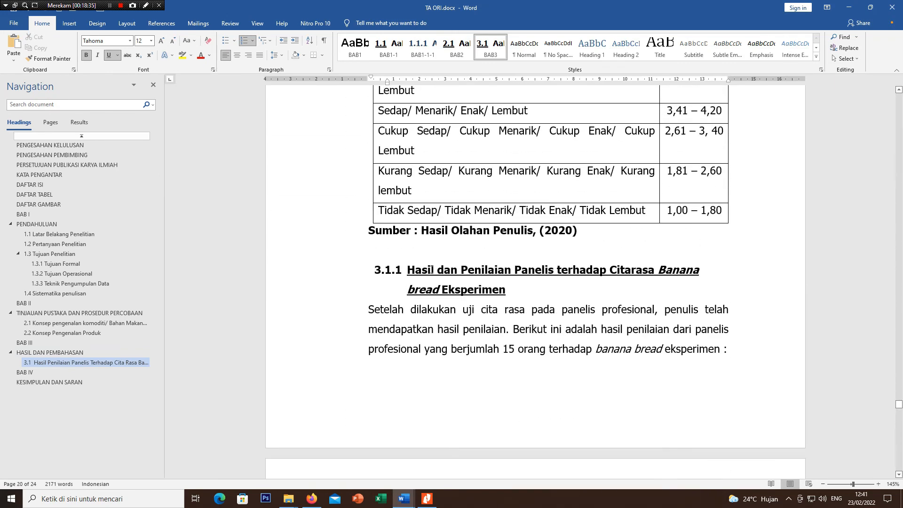
{"action": "left_click", "coordinate": [431, 269]}
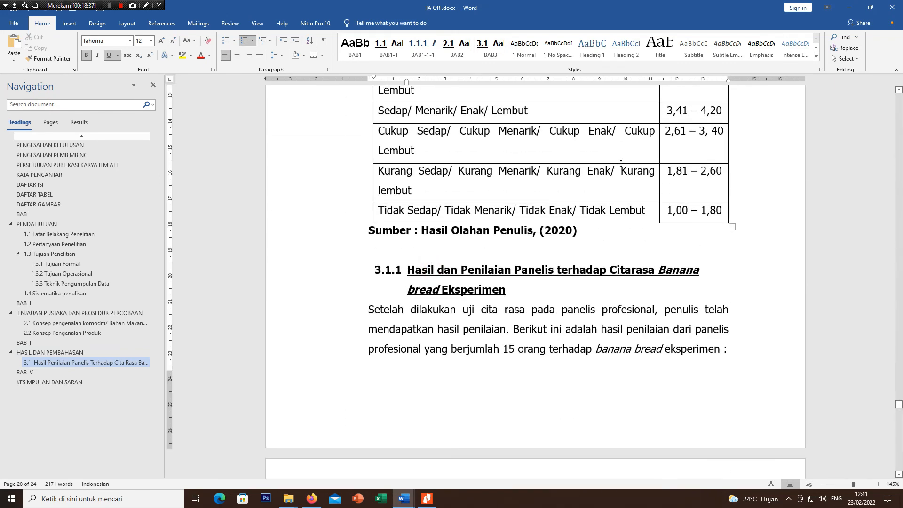
{"action": "left_click", "coordinate": [816, 57]}
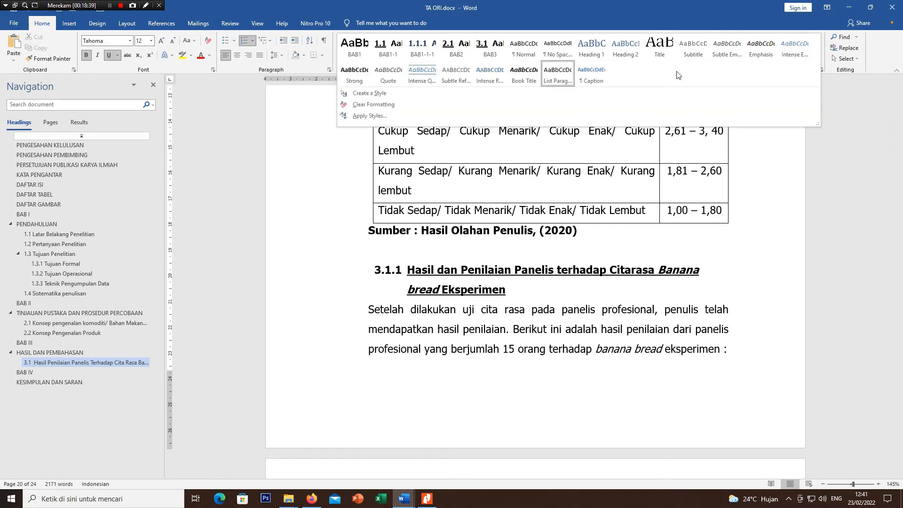
{"action": "left_click", "coordinate": [419, 89]}
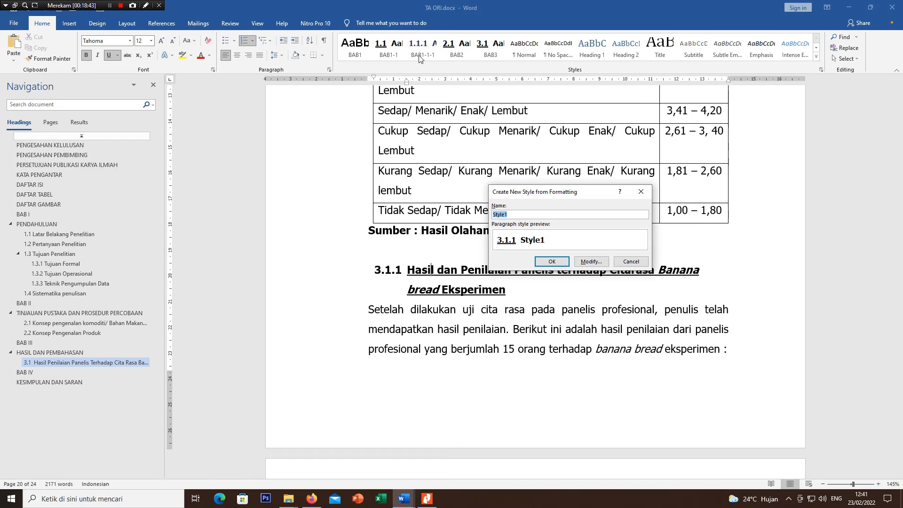
{"action": "type", "text": "BAB3-1-1"}
{"action": "left_click", "coordinate": [591, 262]}
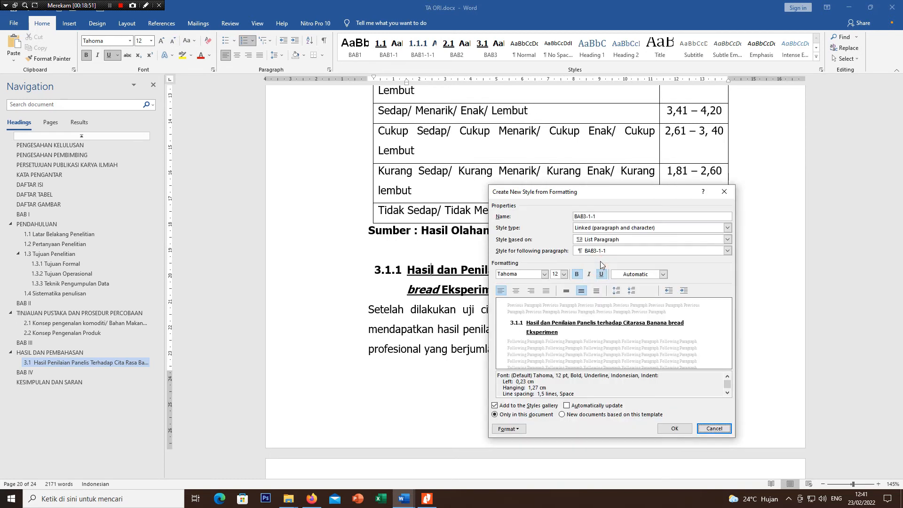
{"action": "left_click", "coordinate": [620, 240]}
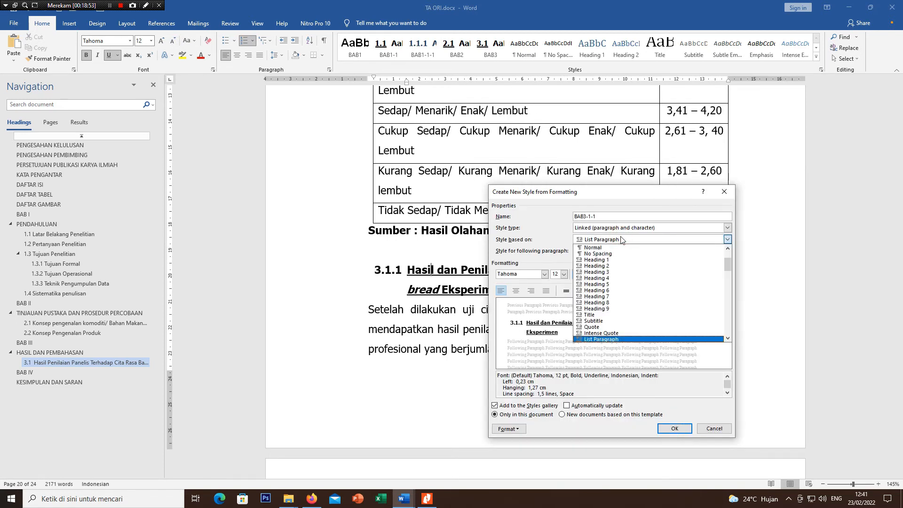
{"action": "left_click", "coordinate": [619, 273]}
{"action": "left_click", "coordinate": [674, 428]}
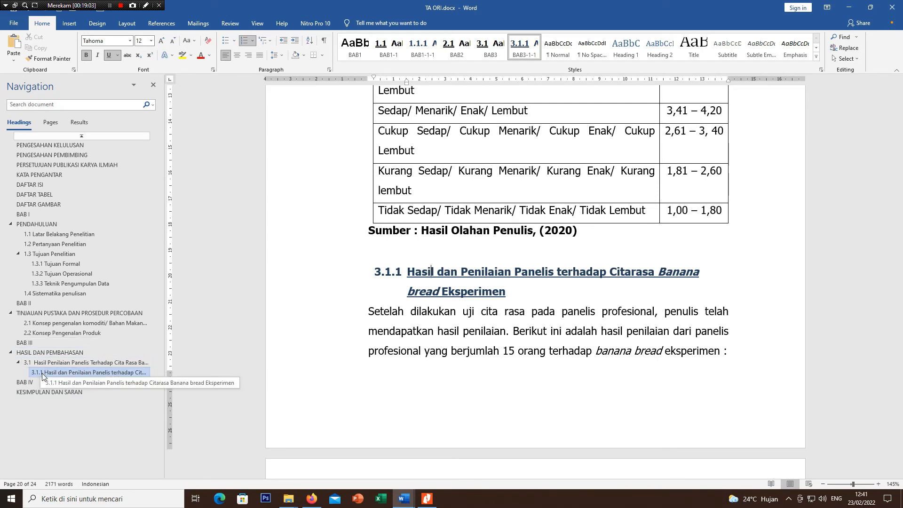
Step: Apply the BAB1 style to the DAFTAR PUSTAKA title
{"action": "scroll", "coordinate": [442, 304], "scroll_direction": "down", "scroll_amount": 15}
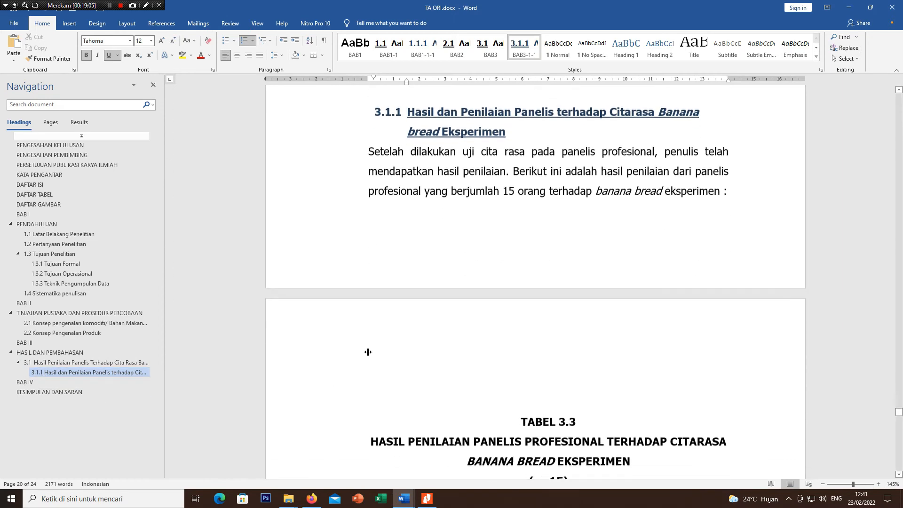
{"action": "scroll", "coordinate": [442, 304], "scroll_direction": "down", "scroll_amount": 8}
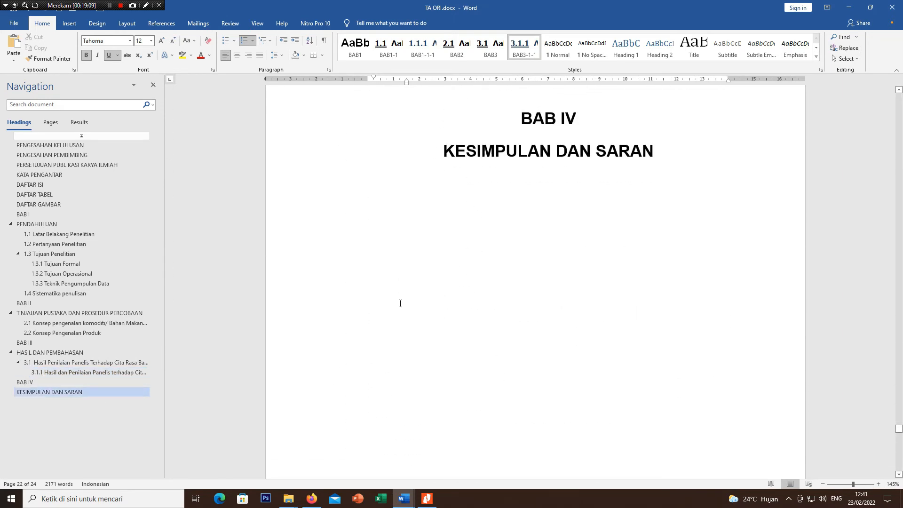
{"action": "scroll", "coordinate": [400, 304], "scroll_direction": "down", "scroll_amount": 12}
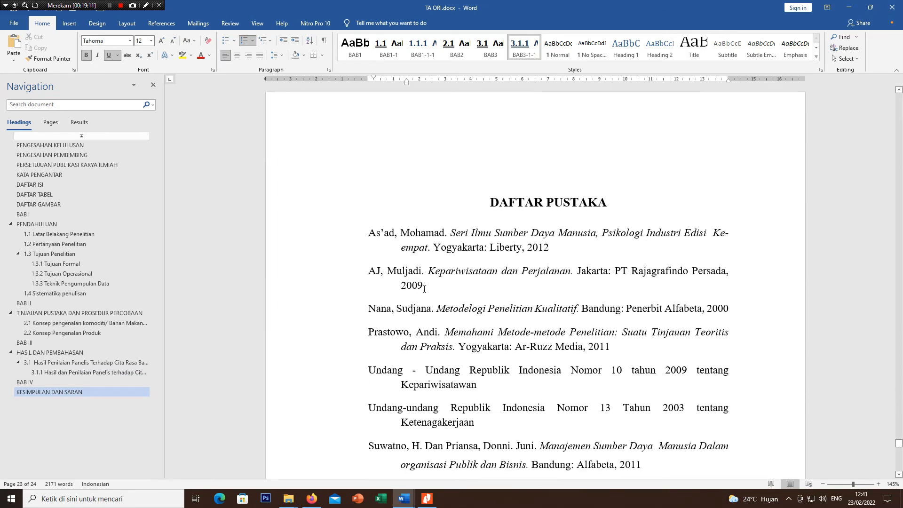
{"action": "left_click", "coordinate": [532, 202]}
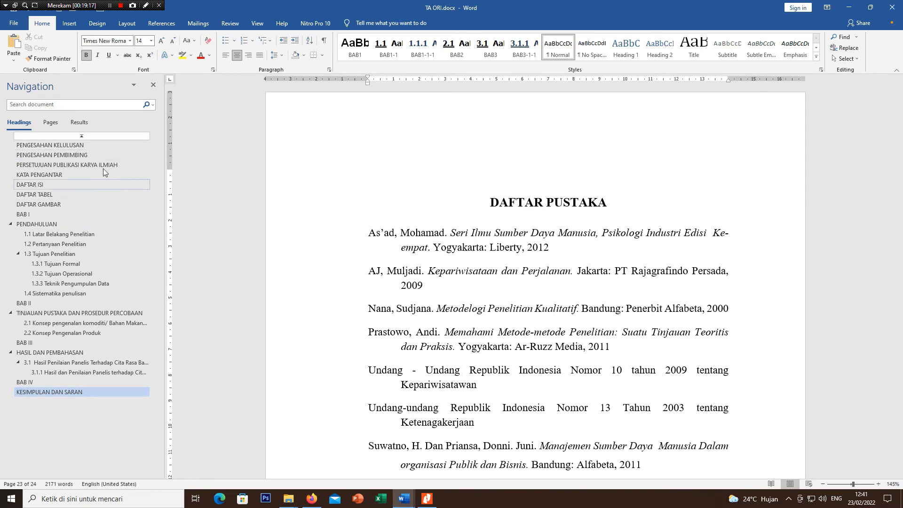
{"action": "left_click", "coordinate": [349, 56]}
Step: Apply the BAB1 style to the RIWAYAT HIDUP title on the last page
{"action": "scroll", "coordinate": [383, 396], "scroll_direction": "down", "scroll_amount": 5}
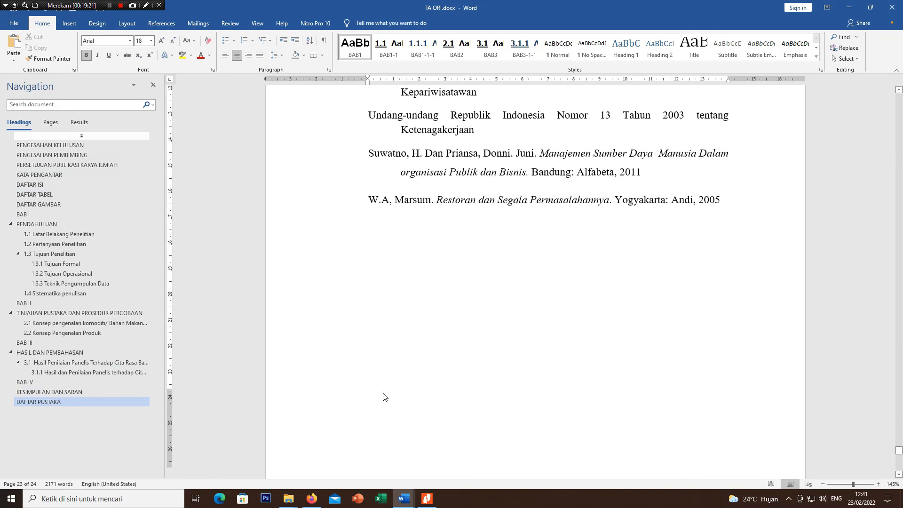
{"action": "scroll", "coordinate": [383, 395], "scroll_direction": "down", "scroll_amount": 5}
{"action": "scroll", "coordinate": [538, 256], "scroll_direction": "up", "scroll_amount": 1}
{"action": "left_click", "coordinate": [537, 268]}
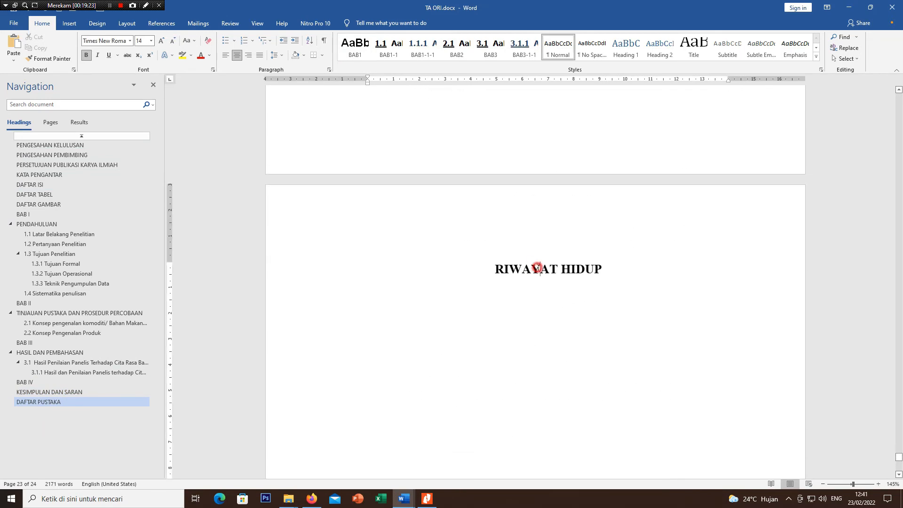
{"action": "left_click", "coordinate": [355, 47]}
Step: Insert an Automatic Table 1 table of contents on the blank line below the DAFTAR ISI title
{"action": "scroll", "coordinate": [206, 390], "scroll_direction": "down", "scroll_amount": 4}
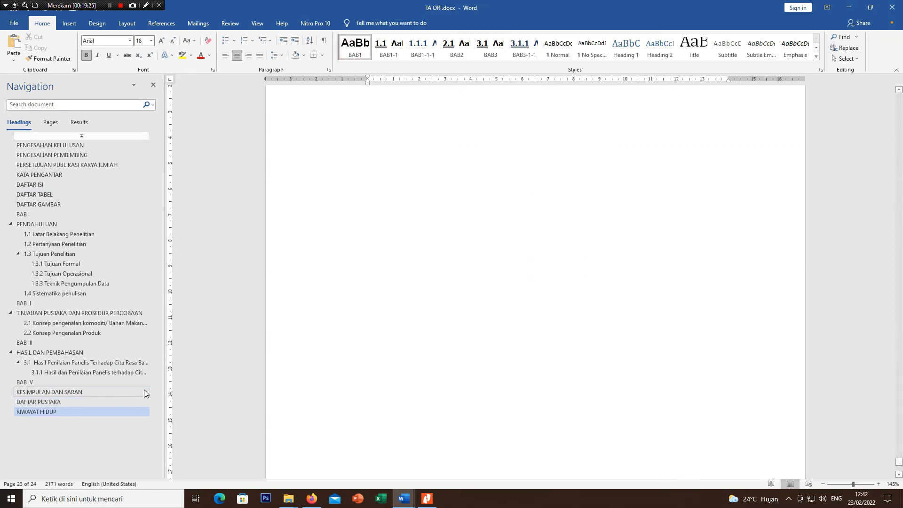
{"action": "scroll", "coordinate": [488, 374], "scroll_direction": "up", "scroll_amount": 4}
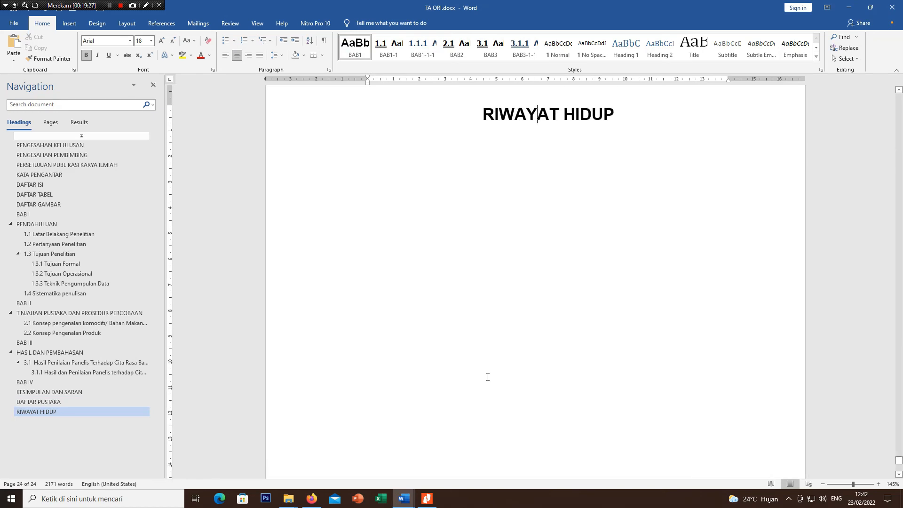
{"action": "scroll", "coordinate": [488, 377], "scroll_direction": "up", "scroll_amount": 15}
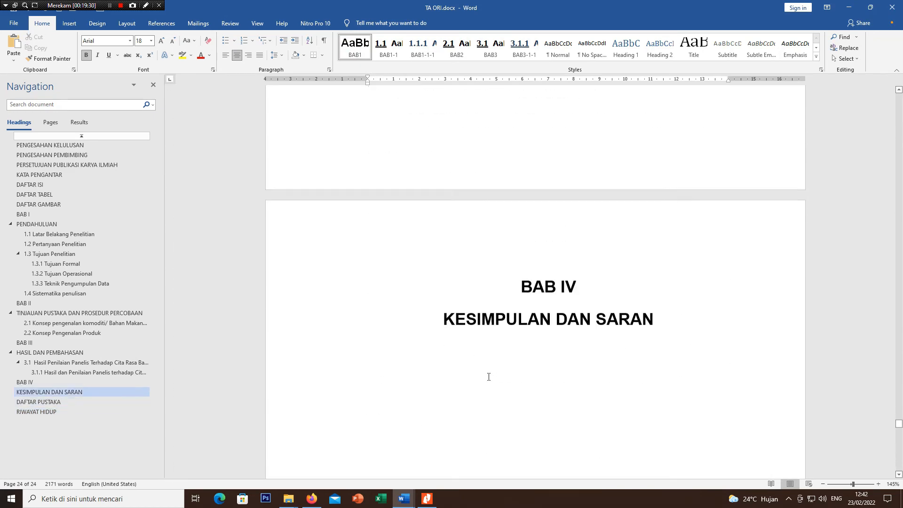
{"action": "scroll", "coordinate": [488, 376], "scroll_direction": "up", "scroll_amount": 20}
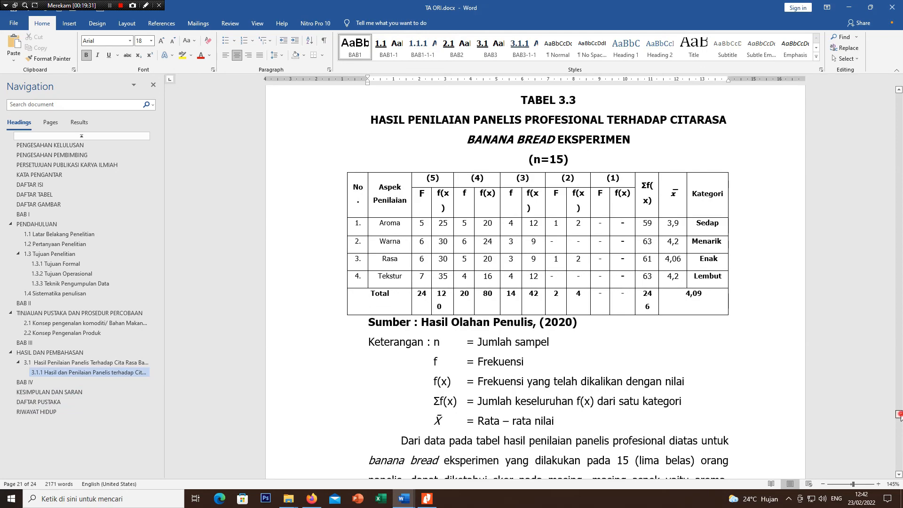
{"action": "left_click_drag", "start_coordinate": [899, 414], "coordinate": [899, 160]}
{"action": "scroll", "coordinate": [583, 265], "scroll_direction": "down", "scroll_amount": 3}
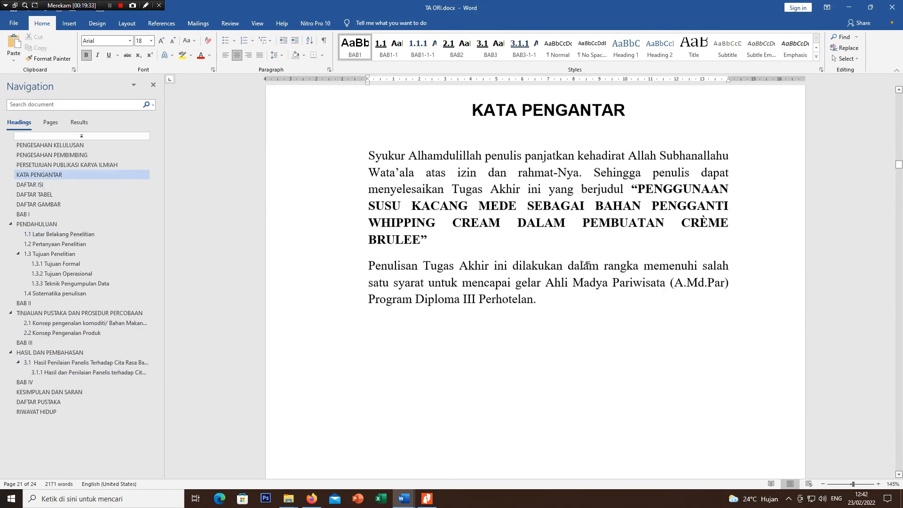
{"action": "scroll", "coordinate": [584, 264], "scroll_direction": "down", "scroll_amount": 12}
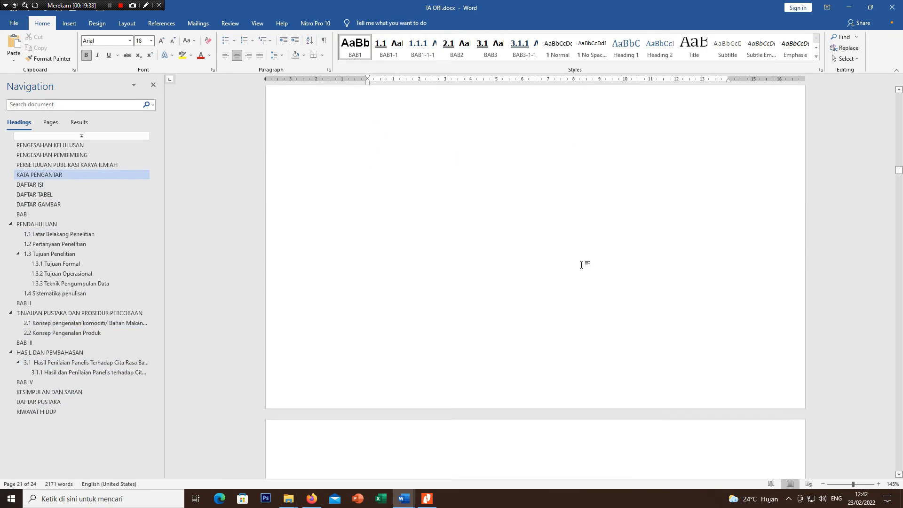
{"action": "left_click", "coordinate": [495, 321]}
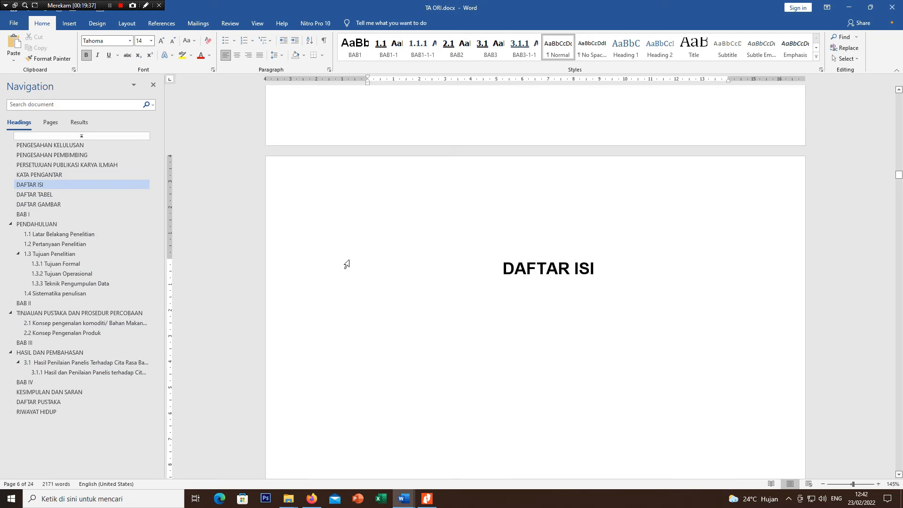
{"action": "left_click", "coordinate": [158, 24]}
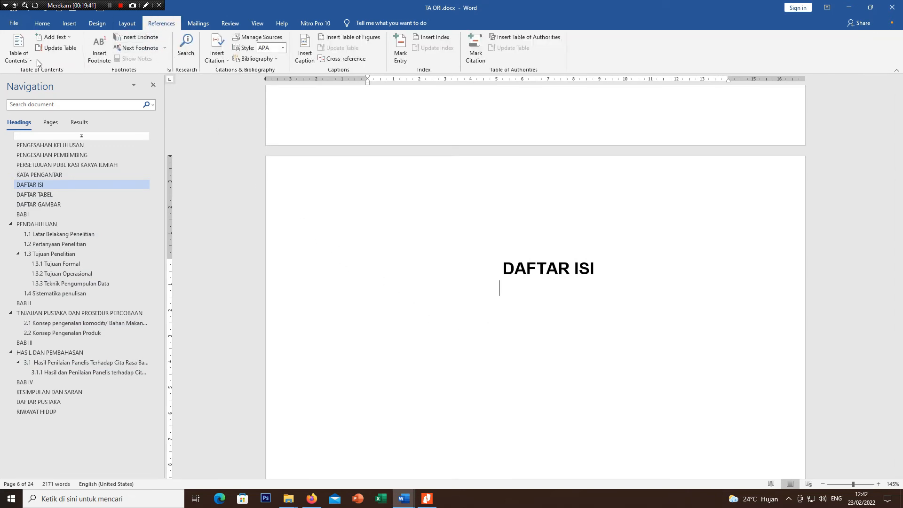
{"action": "left_click", "coordinate": [23, 54]}
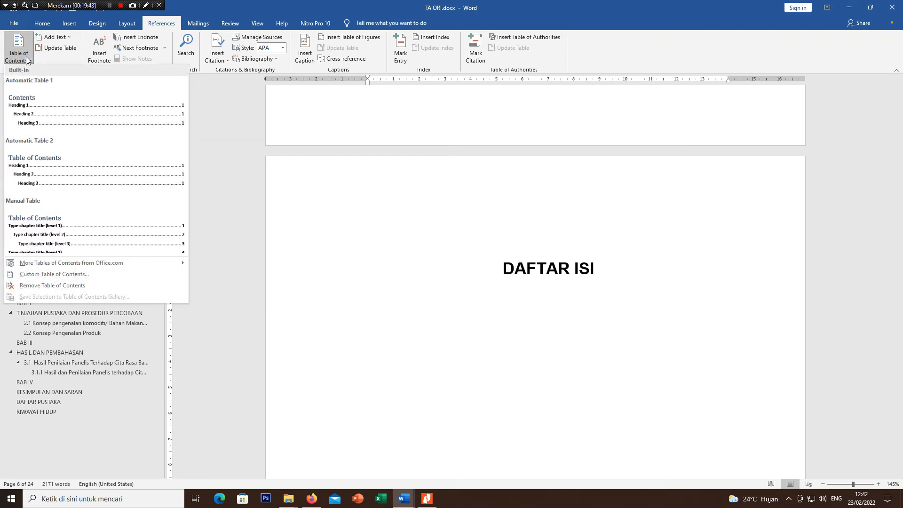
{"action": "left_click", "coordinate": [38, 106]}
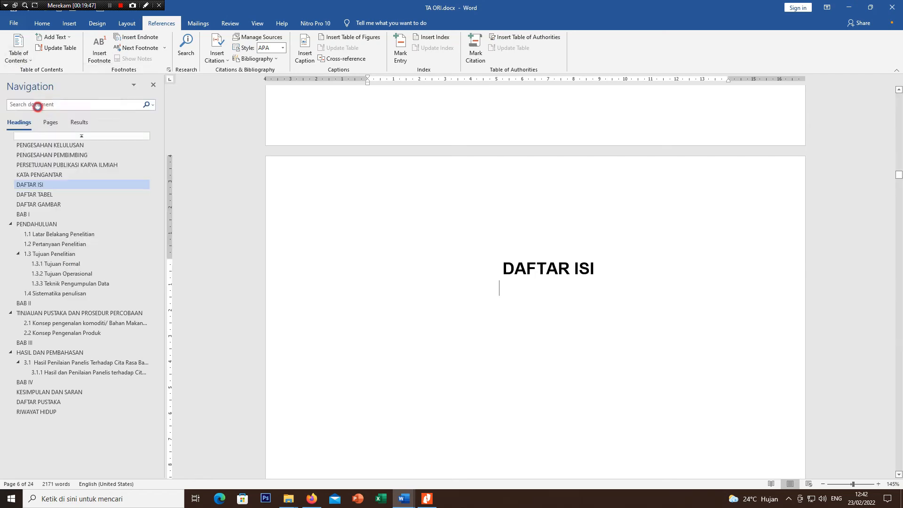
Step: Delete the blank space between the DAFTAR ISI title and the table of contents so the table starts on the title's page
{"action": "scroll", "coordinate": [438, 232], "scroll_direction": "up", "scroll_amount": 5}
{"action": "scroll", "coordinate": [438, 233], "scroll_direction": "up", "scroll_amount": 10}
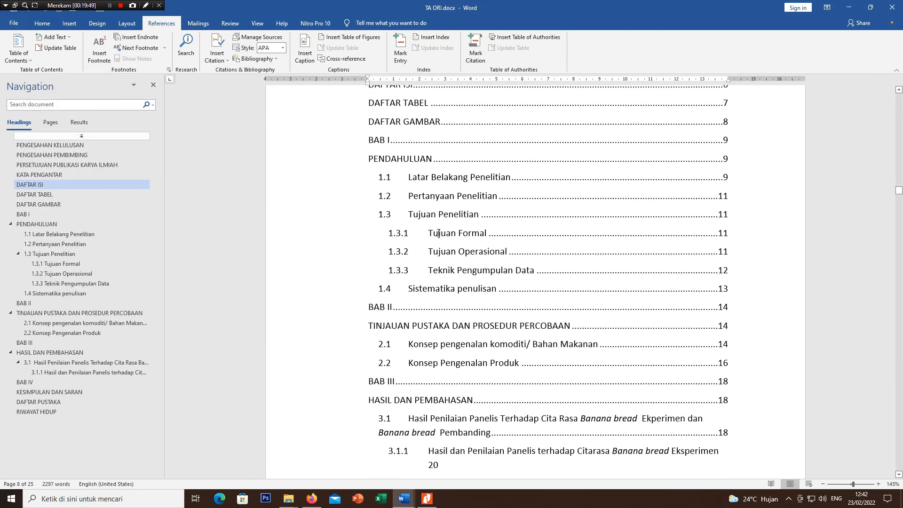
{"action": "scroll", "coordinate": [661, 262], "scroll_direction": "up", "scroll_amount": 15}
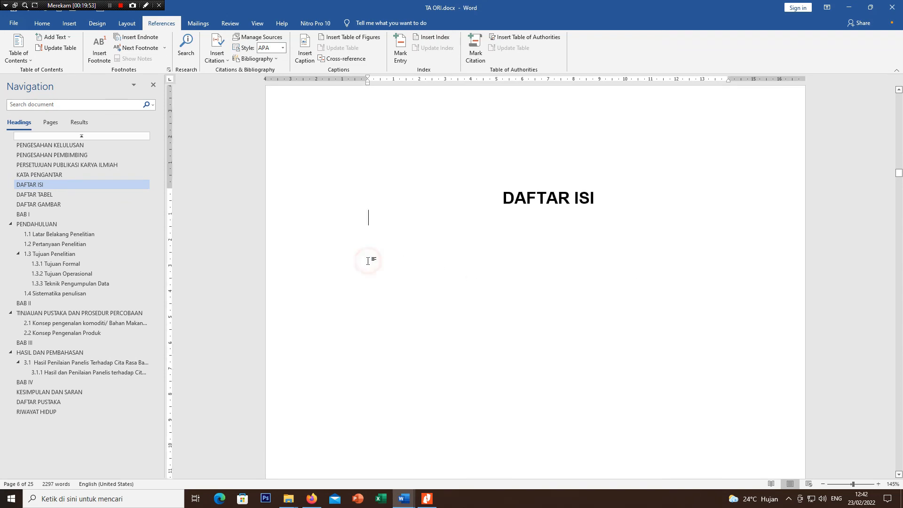
{"action": "left_click", "coordinate": [288, 237]}
{"action": "key", "text": "Delete"}
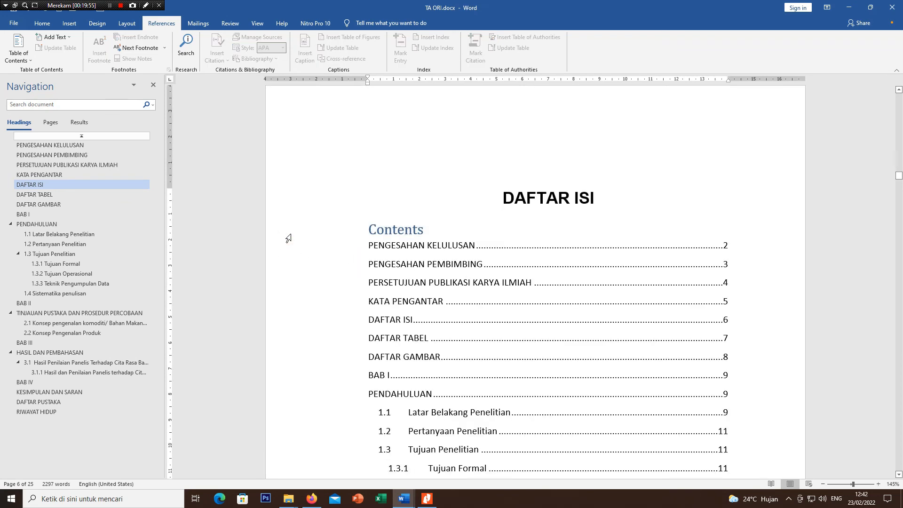
Step: Delete the Contents heading text above the table of contents entries
{"action": "double_click", "coordinate": [427, 236]}
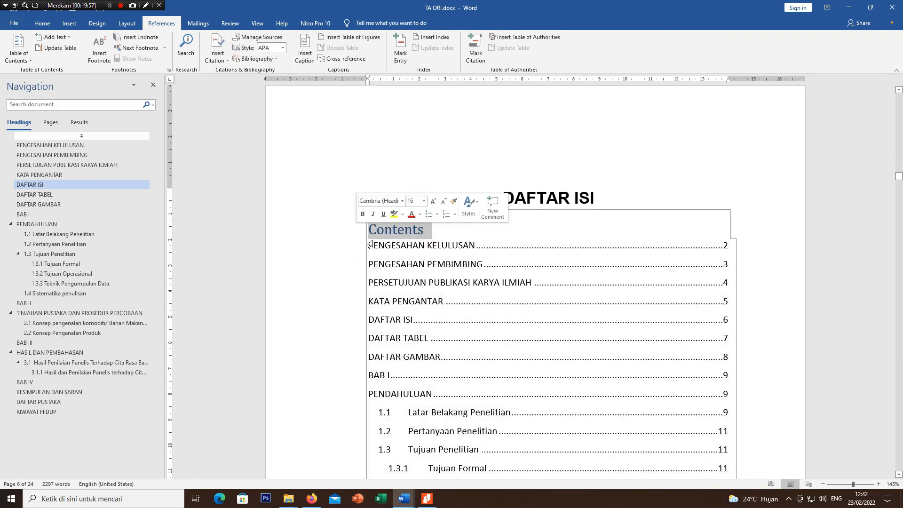
{"action": "scroll", "coordinate": [704, 297], "scroll_direction": "down", "scroll_amount": 8}
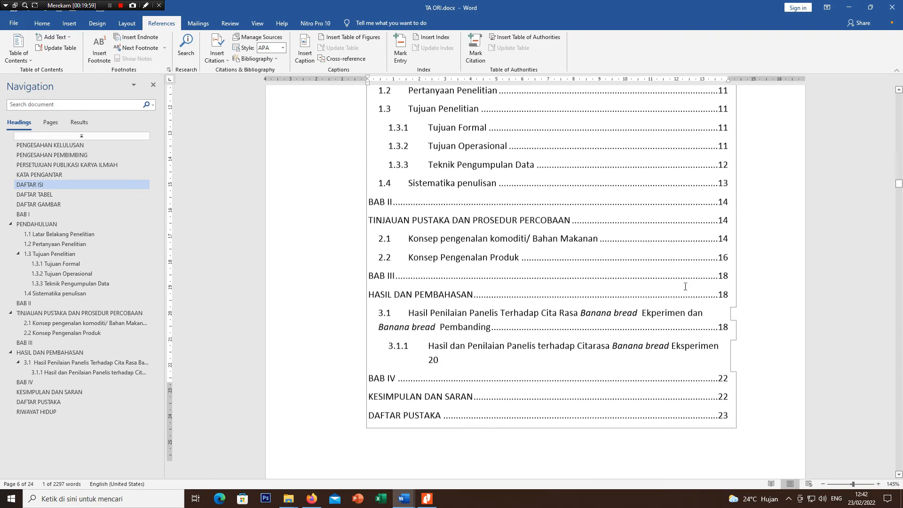
{"action": "left_click", "coordinate": [791, 285]}
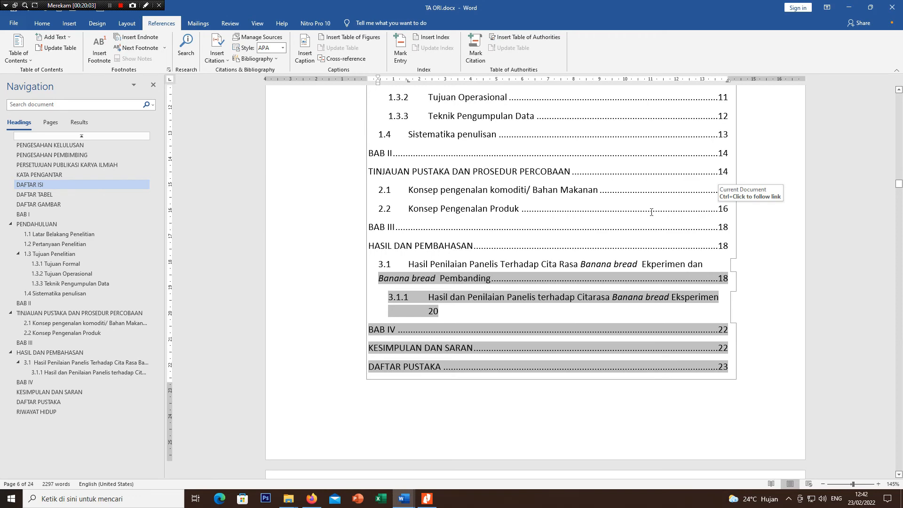
{"action": "scroll", "coordinate": [651, 212], "scroll_direction": "up", "scroll_amount": 5}
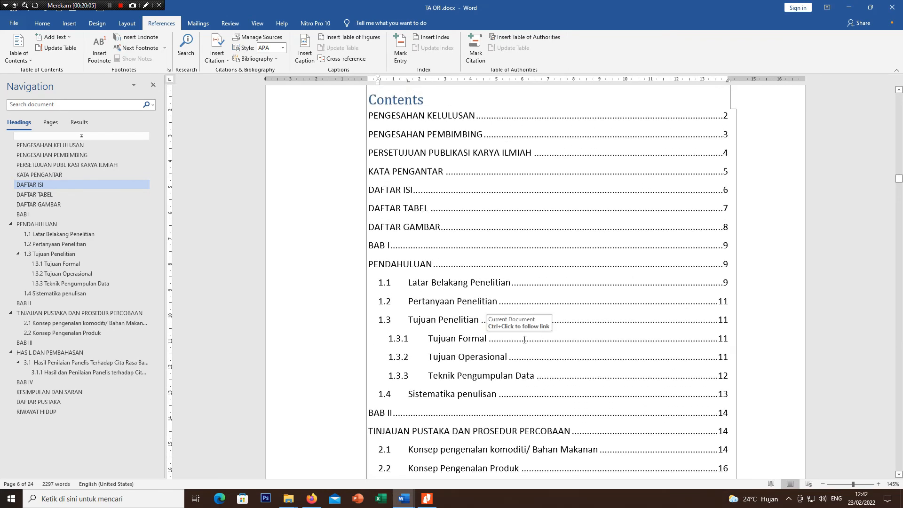
{"action": "scroll", "coordinate": [517, 324], "scroll_direction": "up", "scroll_amount": 1}
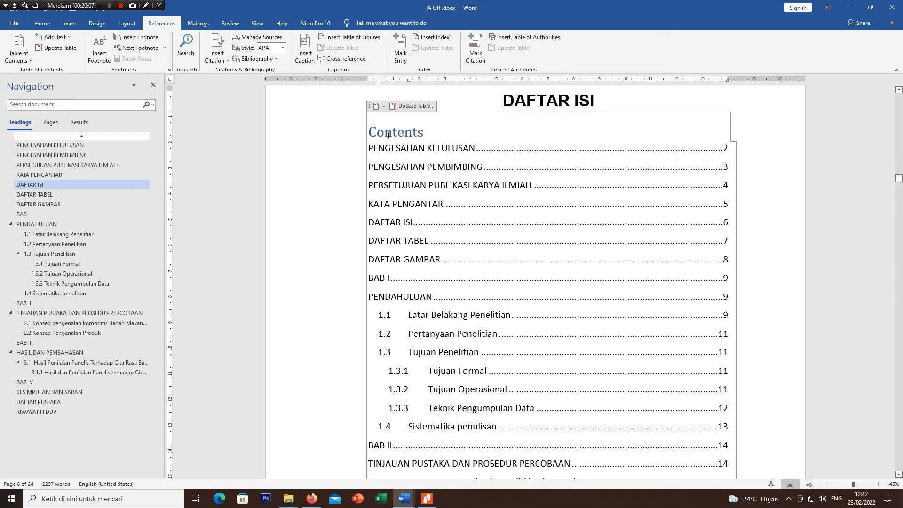
{"action": "left_click_drag", "start_coordinate": [444, 133], "coordinate": [369, 134]}
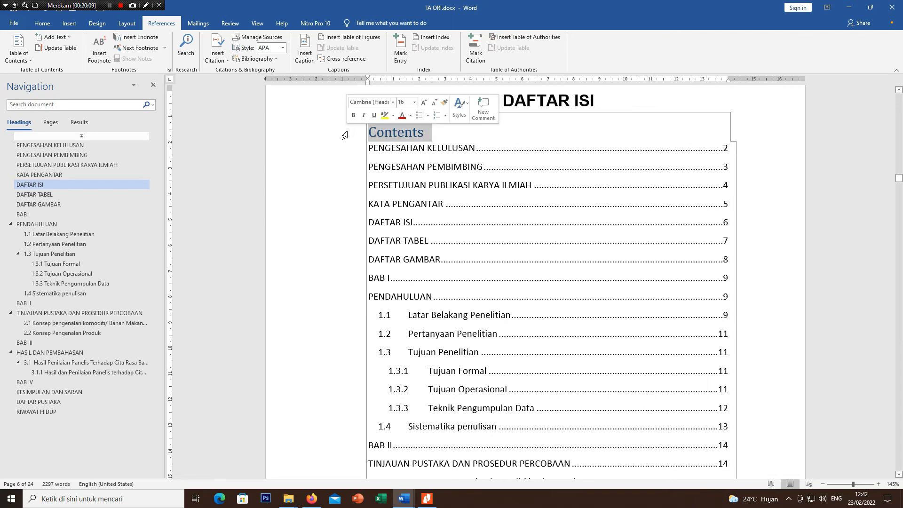
{"action": "key", "text": "Delete"}
{"action": "left_click", "coordinate": [346, 170]}
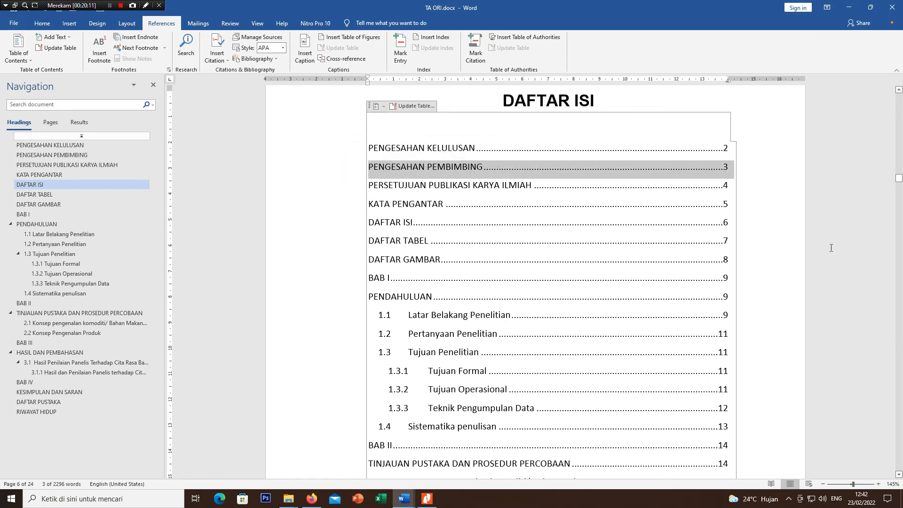
{"action": "left_click", "coordinate": [795, 235]}
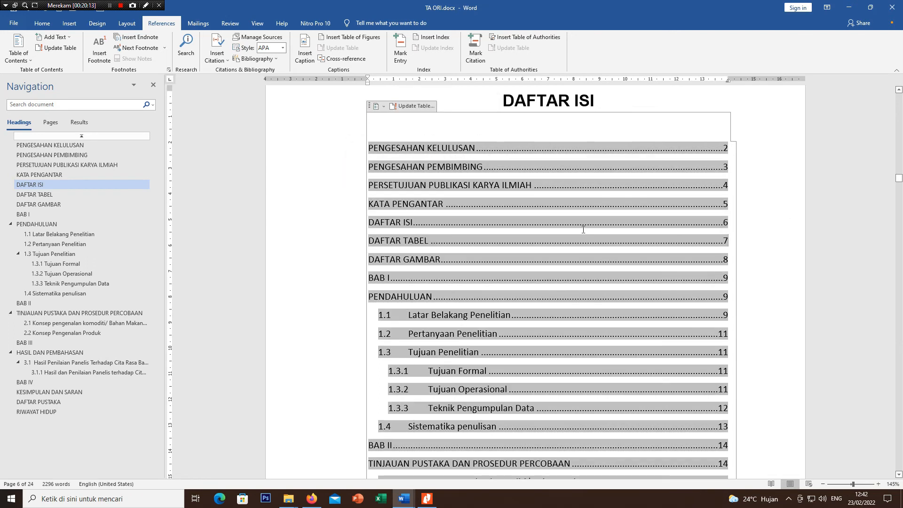
Step: Move the tab stop of table of contents entries 1.1 to 1.3 to about 1 cm, closer to their numbers
{"action": "scroll", "coordinate": [425, 266], "scroll_direction": "down", "scroll_amount": 1}
{"action": "scroll", "coordinate": [425, 266], "scroll_direction": "down", "scroll_amount": 2}
{"action": "scroll", "coordinate": [504, 217], "scroll_direction": "up", "scroll_amount": 3}
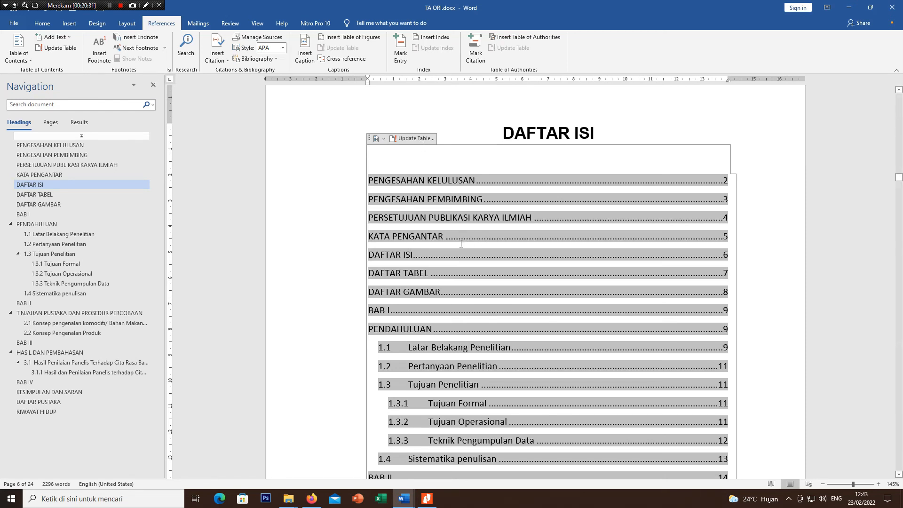
{"action": "scroll", "coordinate": [458, 243], "scroll_direction": "down", "scroll_amount": 2}
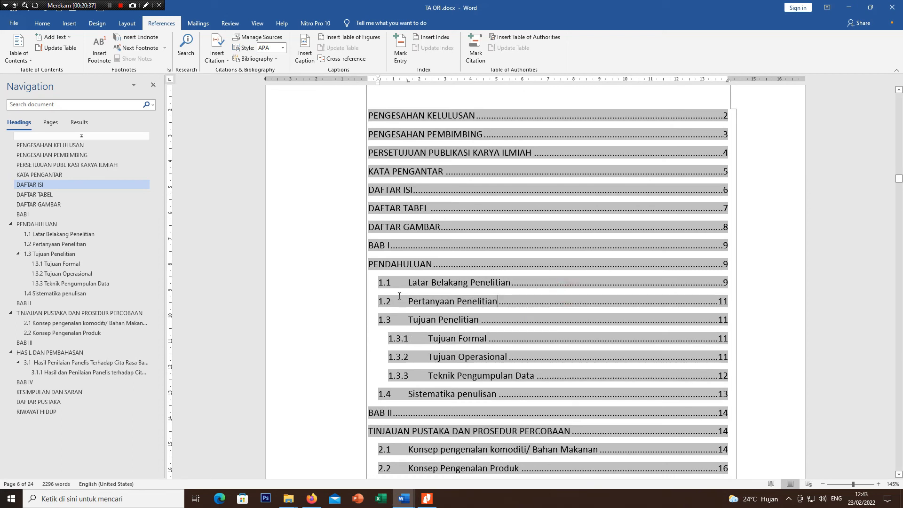
{"action": "left_click_drag", "start_coordinate": [380, 282], "coordinate": [406, 318]}
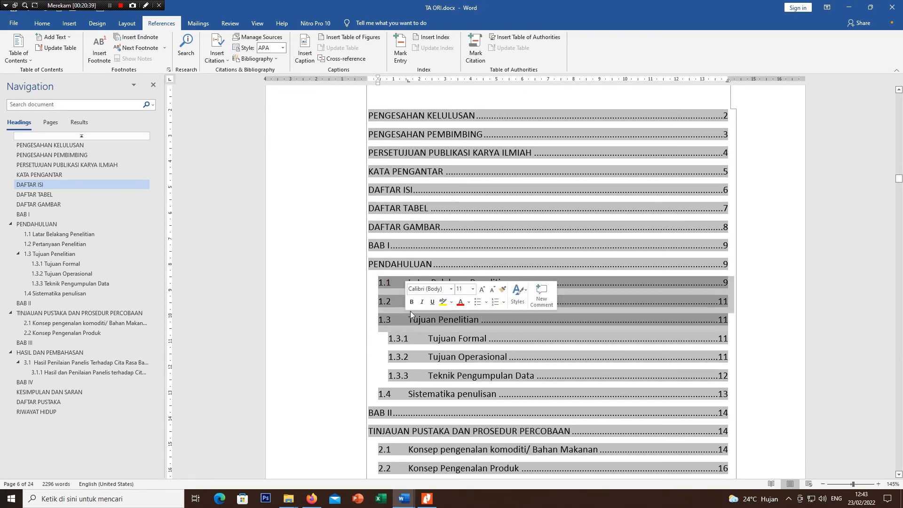
{"action": "left_click_drag", "start_coordinate": [407, 81], "coordinate": [394, 83]}
{"action": "left_click", "coordinate": [459, 353]}
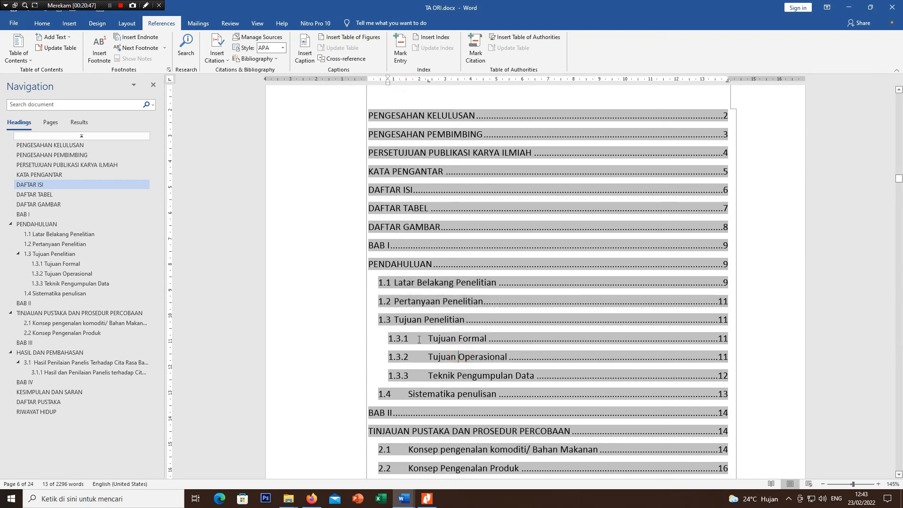
Step: Increase the left indent of table of contents entries 1.3.1 to 1.3.3 to about 1.25 cm
{"action": "left_click", "coordinate": [417, 339]}
{"action": "left_click_drag", "start_coordinate": [429, 348], "coordinate": [425, 376]}
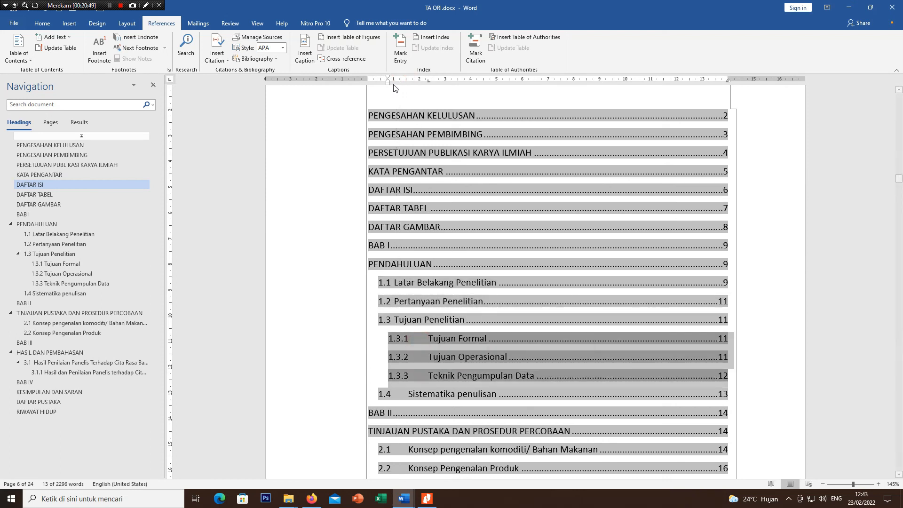
{"action": "left_click_drag", "start_coordinate": [387, 83], "coordinate": [400, 84]}
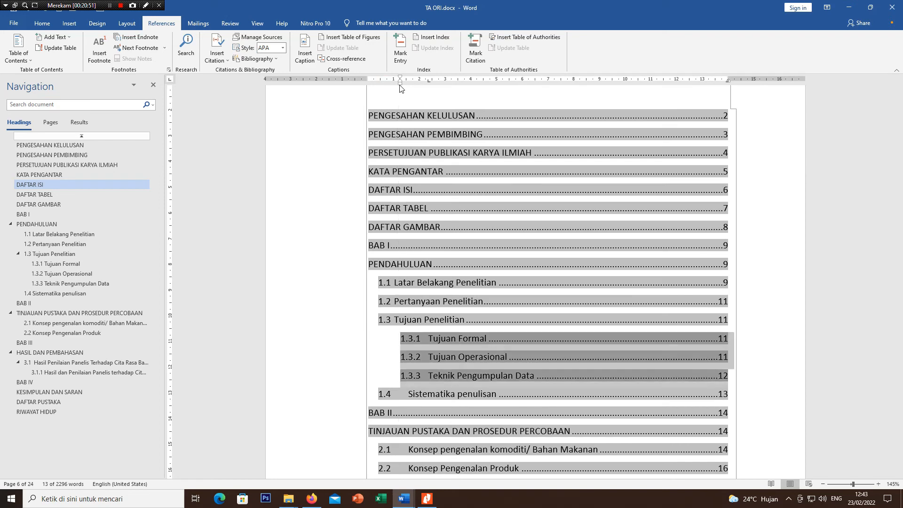
{"action": "left_click", "coordinate": [665, 401]}
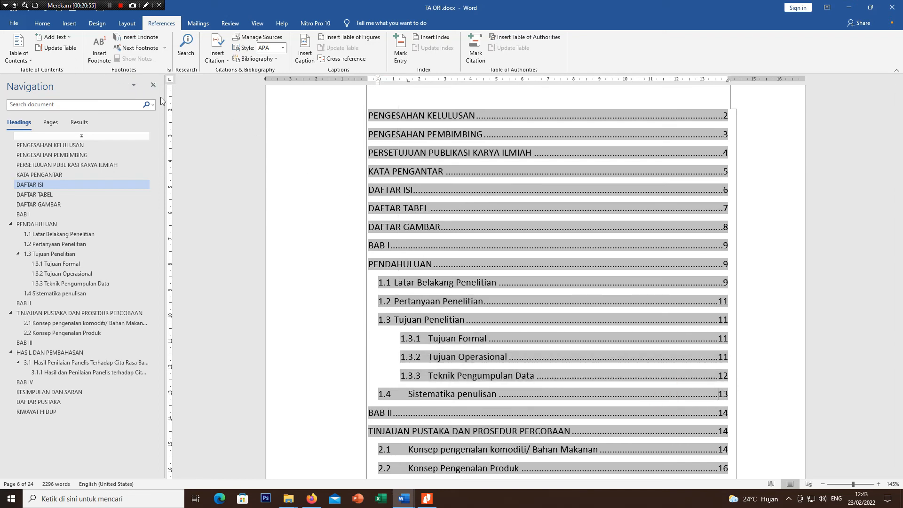
Step: Update the table of contents with the option to update the entire table
{"action": "scroll", "coordinate": [422, 129], "scroll_direction": "up", "scroll_amount": 3}
{"action": "left_click", "coordinate": [418, 205]}
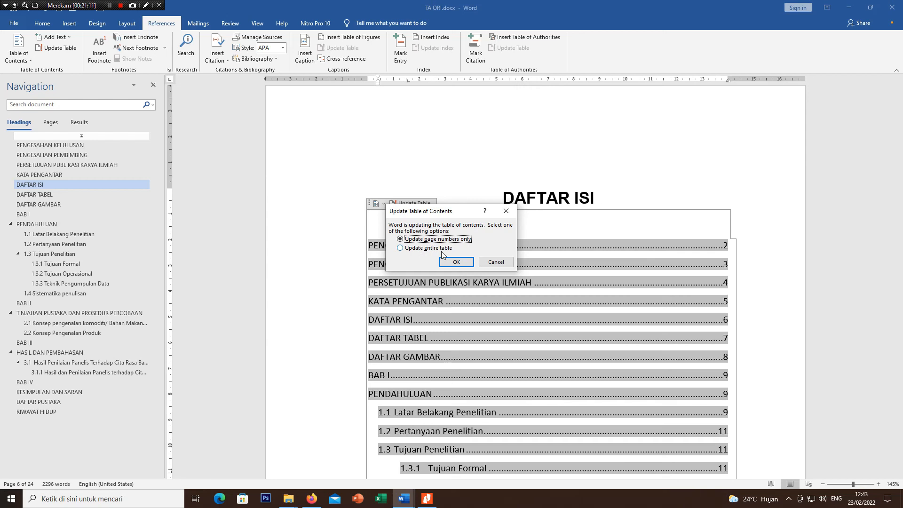
{"action": "left_click", "coordinate": [441, 250]}
{"action": "left_click", "coordinate": [453, 262]}
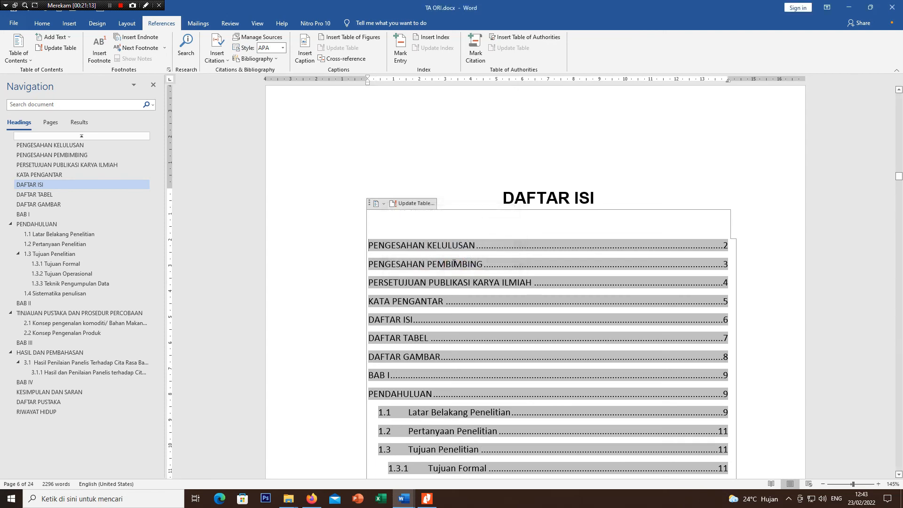
{"action": "scroll", "coordinate": [441, 317], "scroll_direction": "down", "scroll_amount": 3}
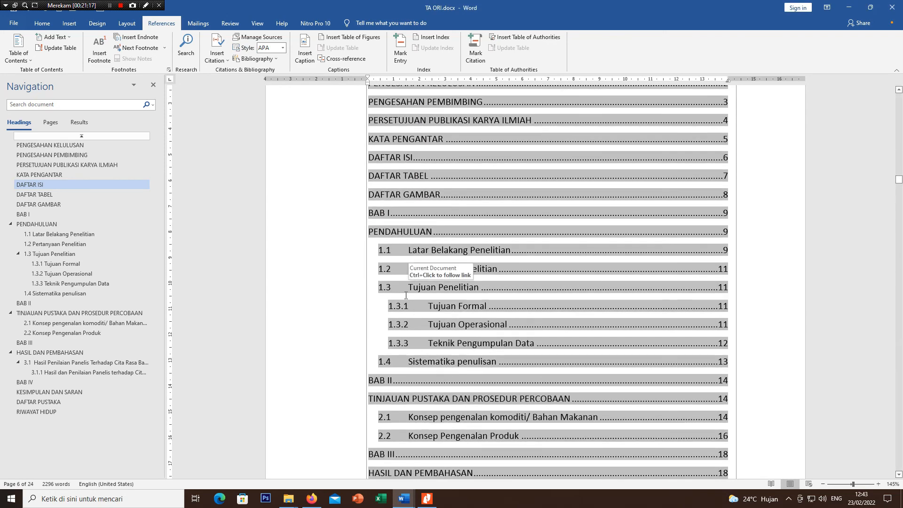
{"action": "scroll", "coordinate": [406, 296], "scroll_direction": "up", "scroll_amount": 3}
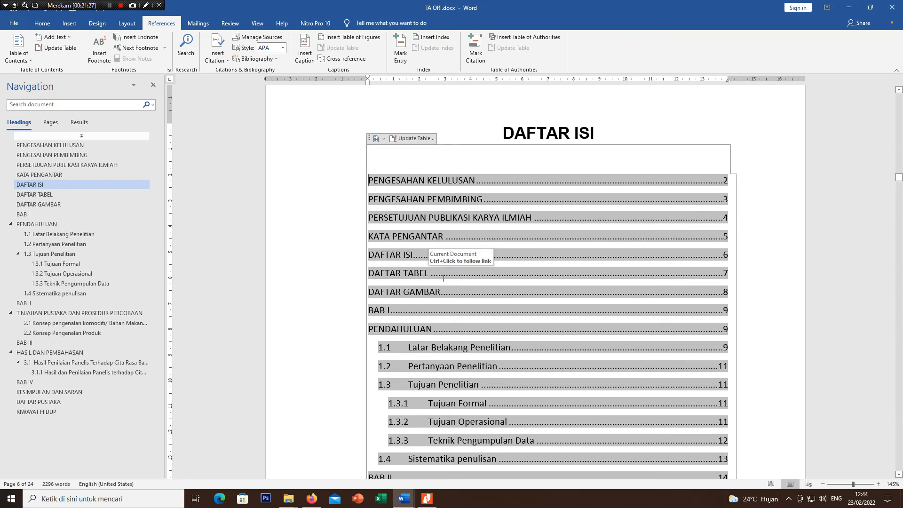
{"action": "scroll", "coordinate": [443, 278], "scroll_direction": "down", "scroll_amount": 3}
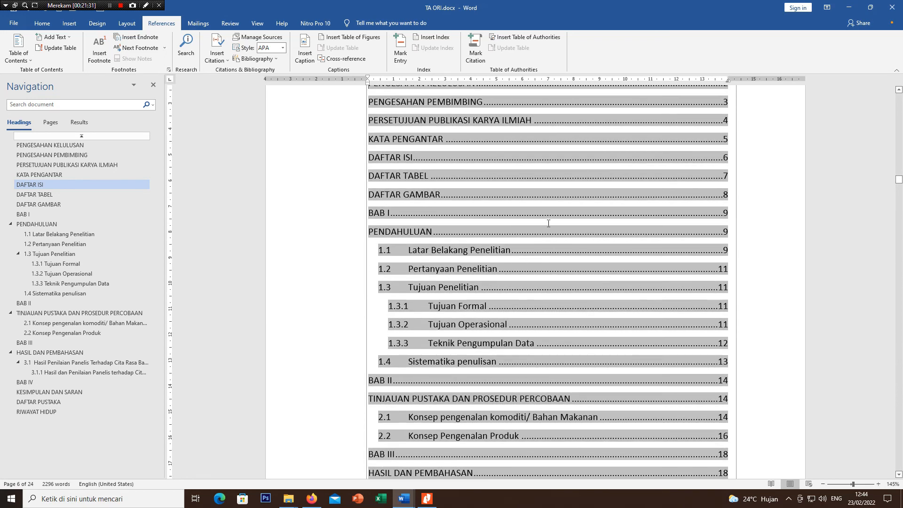
{"action": "scroll", "coordinate": [470, 207], "scroll_direction": "up", "scroll_amount": 1}
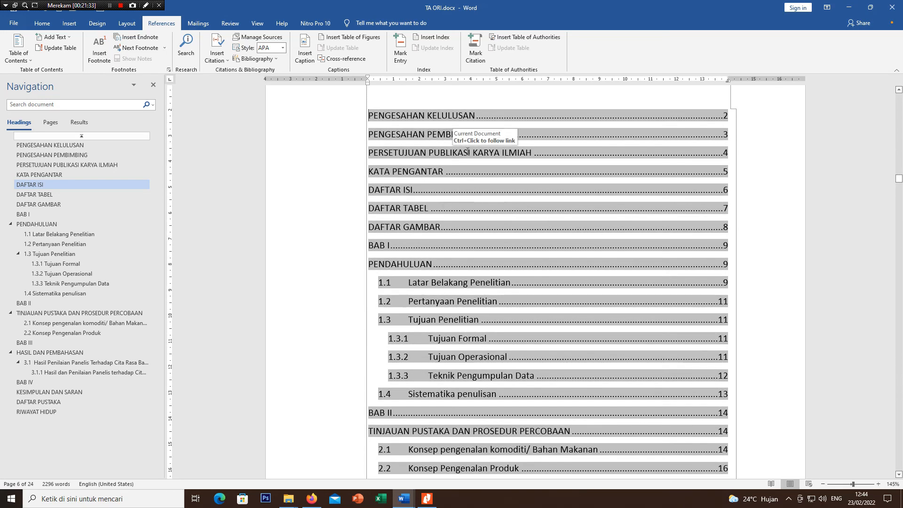
{"action": "scroll", "coordinate": [467, 151], "scroll_direction": "up", "scroll_amount": 1}
{"action": "scroll", "coordinate": [437, 139], "scroll_direction": "down", "scroll_amount": 1}
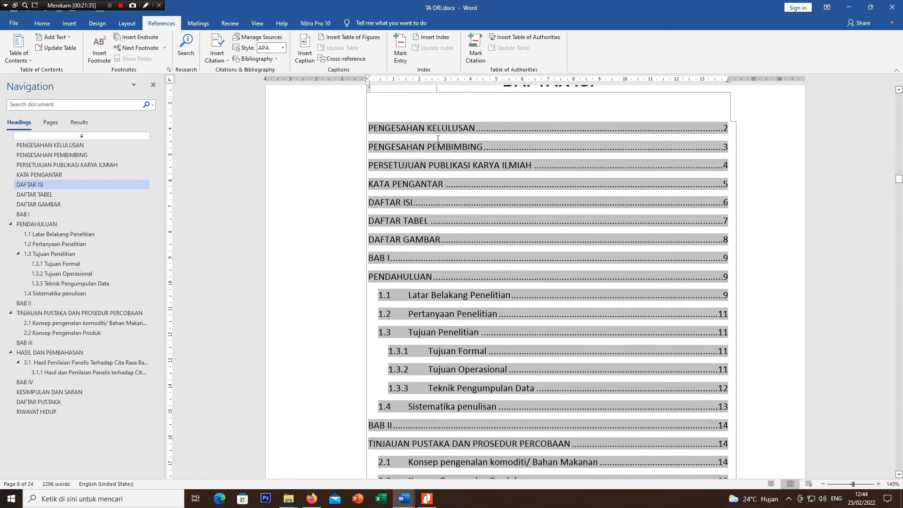
Step: Move the tab stop of table of contents entries 1.1 to 1.3 to about 1.25 cm, bringing their titles closer to the numbers
{"action": "scroll", "coordinate": [438, 139], "scroll_direction": "down", "scroll_amount": 2}
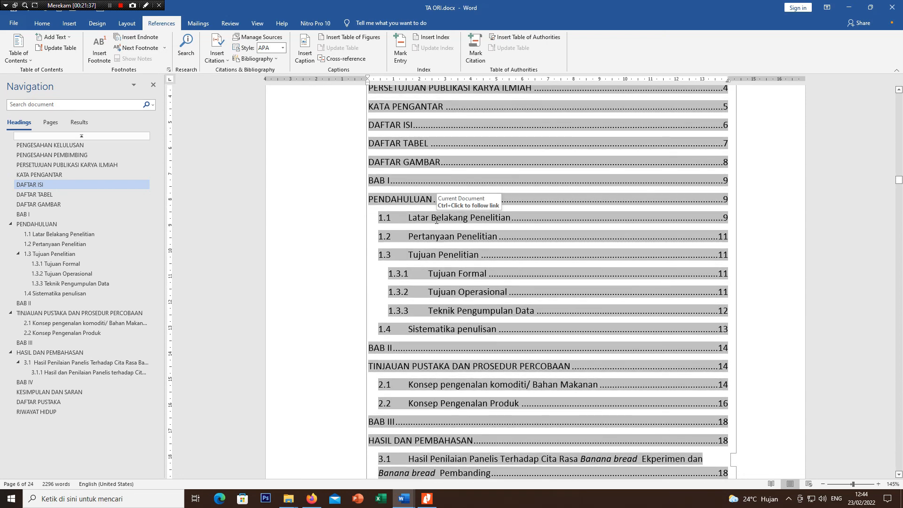
{"action": "left_click", "coordinate": [416, 220]}
{"action": "left_click_drag", "start_coordinate": [417, 218], "coordinate": [433, 256]}
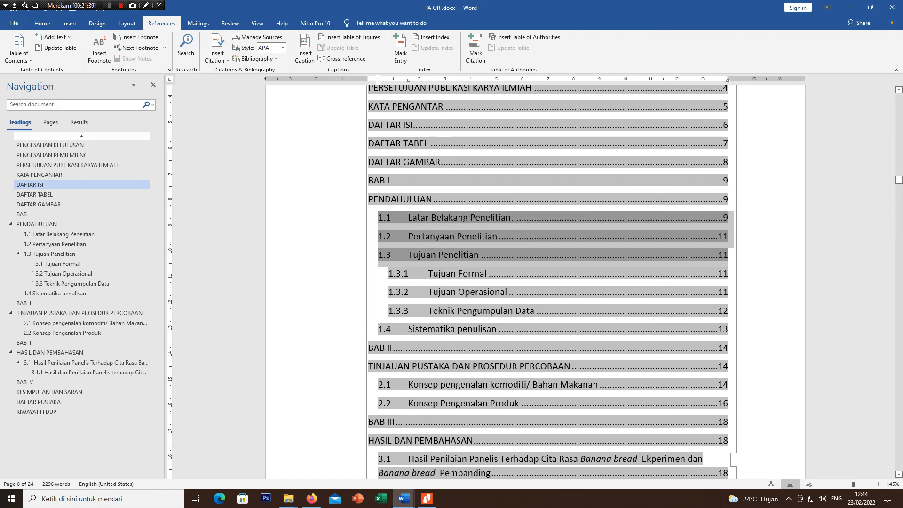
{"action": "left_click_drag", "start_coordinate": [408, 80], "coordinate": [400, 82]}
Step: Indent table of contents entries 1.3.1 to 1.3.3 from the left by about 1.25 cm
{"action": "left_click", "coordinate": [420, 274]}
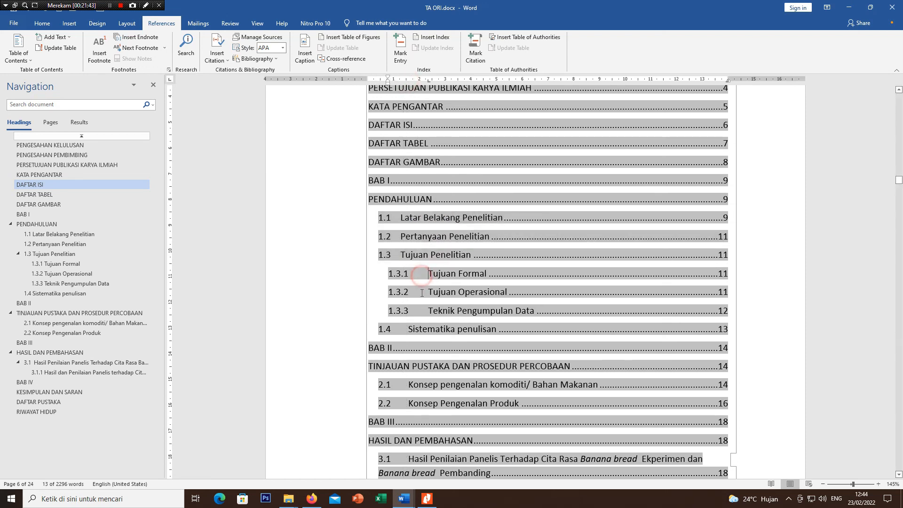
{"action": "left_click_drag", "start_coordinate": [422, 293], "coordinate": [423, 313]}
{"action": "left_click_drag", "start_coordinate": [387, 81], "coordinate": [400, 83]}
Step: Remove the BAB II entry's dot leader and page number and join it with TINJAUAN PUSTAKA DAN PROSEDUR PERCOBAAN on one line
{"action": "scroll", "coordinate": [403, 87], "scroll_direction": "down", "scroll_amount": 3}
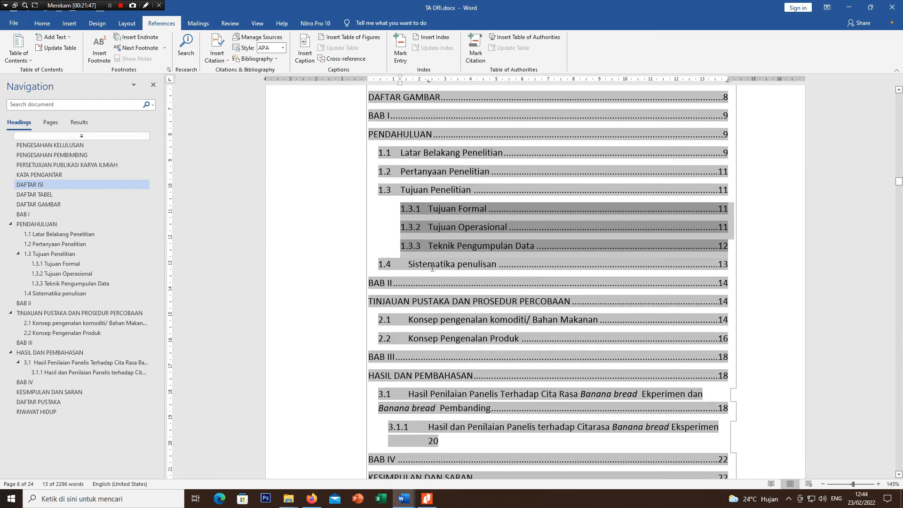
{"action": "left_click", "coordinate": [433, 301]}
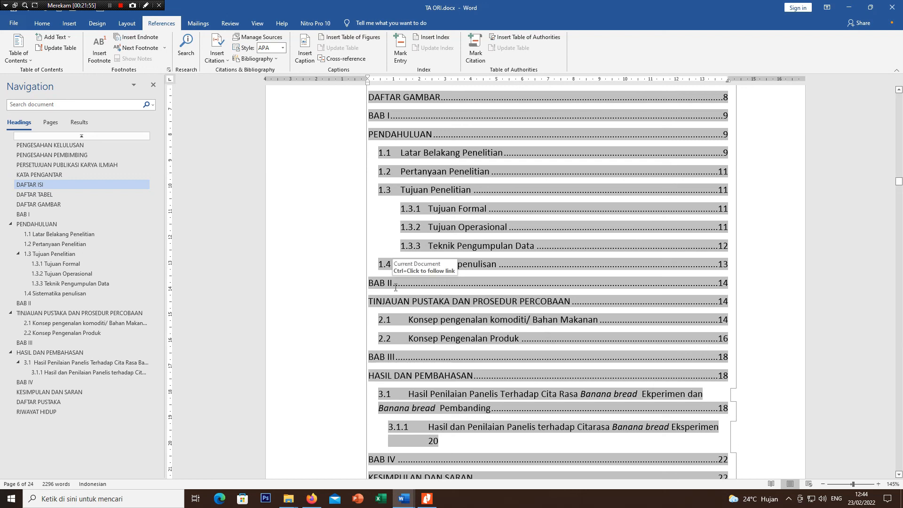
{"action": "left_click_drag", "start_coordinate": [396, 286], "coordinate": [592, 284]}
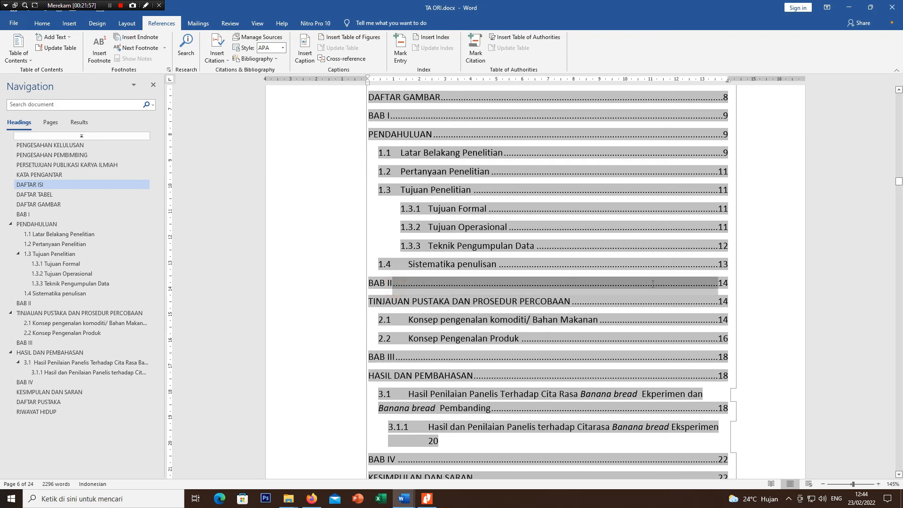
{"action": "left_click_drag", "start_coordinate": [652, 284], "coordinate": [653, 283]}
{"action": "key", "text": "Delete"}
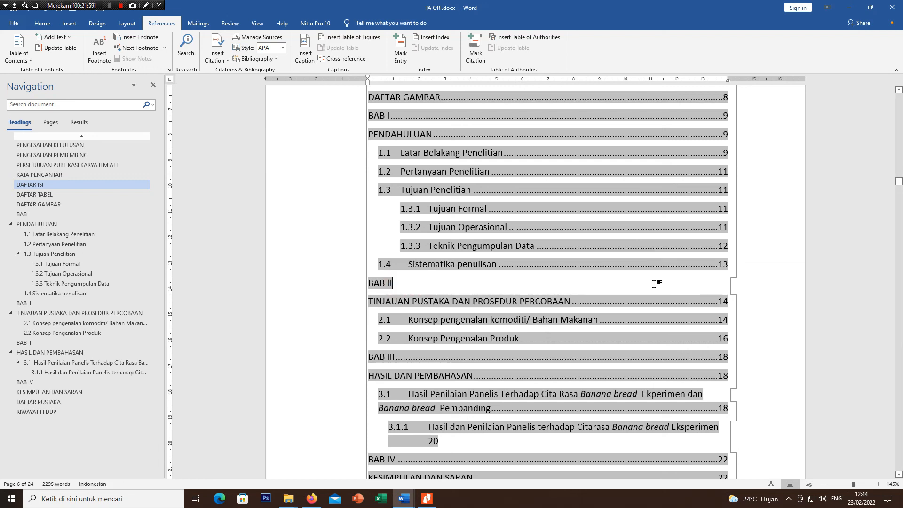
{"action": "key", "text": "Delete"}
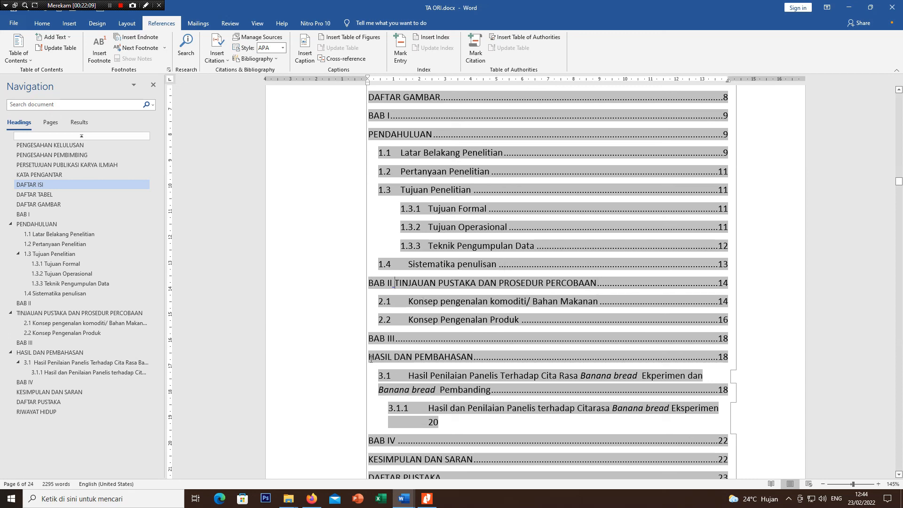
Step: Remove the BAB III entry's dot leader and page number and join it with HASIL DAN PEMBAHASAN on one line
{"action": "left_click_drag", "start_coordinate": [394, 345], "coordinate": [661, 343]}
{"action": "key", "text": "Delete"}
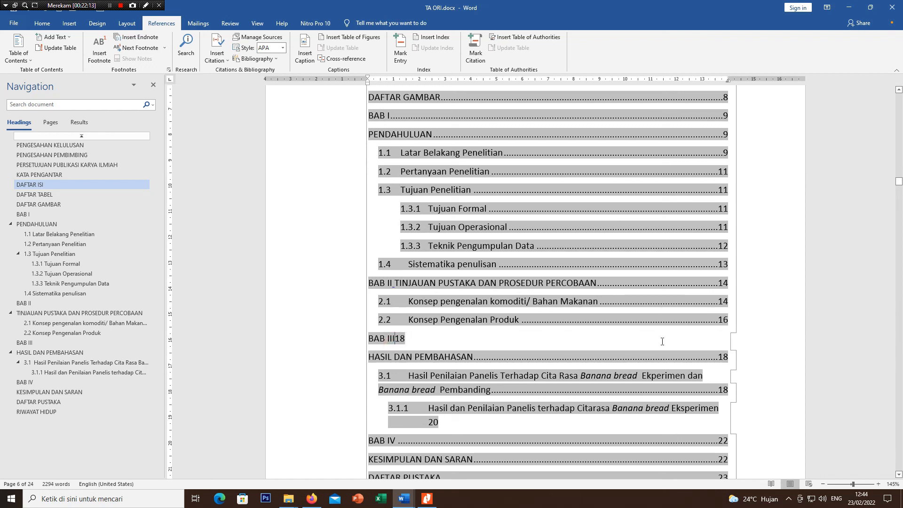
{"action": "key", "text": "Delete"}
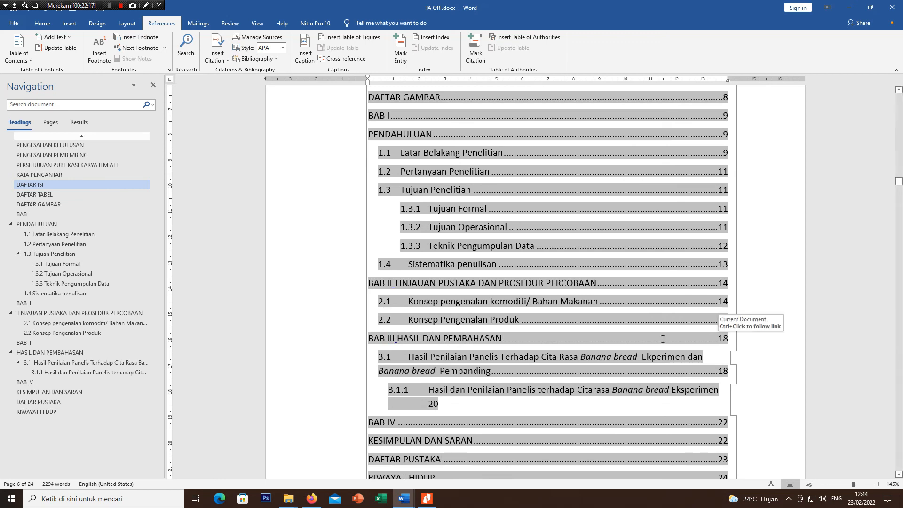
{"action": "scroll", "coordinate": [662, 339], "scroll_direction": "down", "scroll_amount": 2}
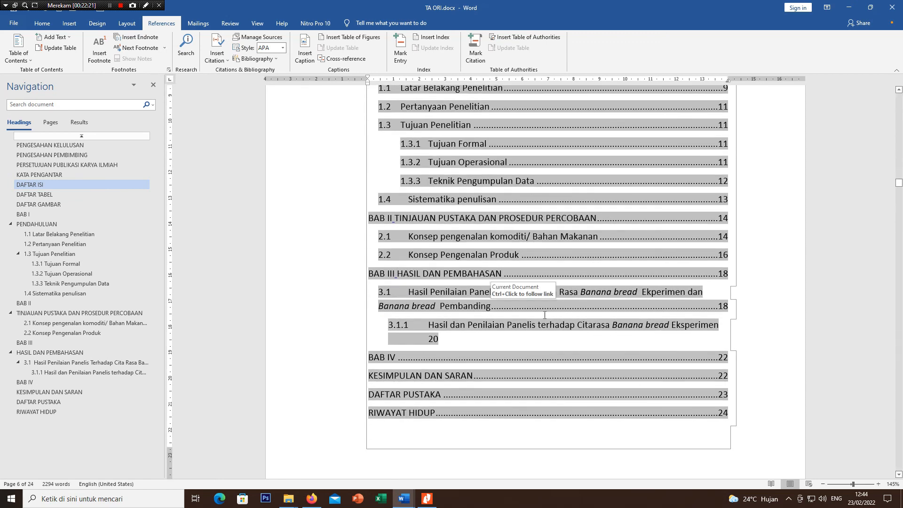
{"action": "scroll", "coordinate": [545, 315], "scroll_direction": "down", "scroll_amount": 4}
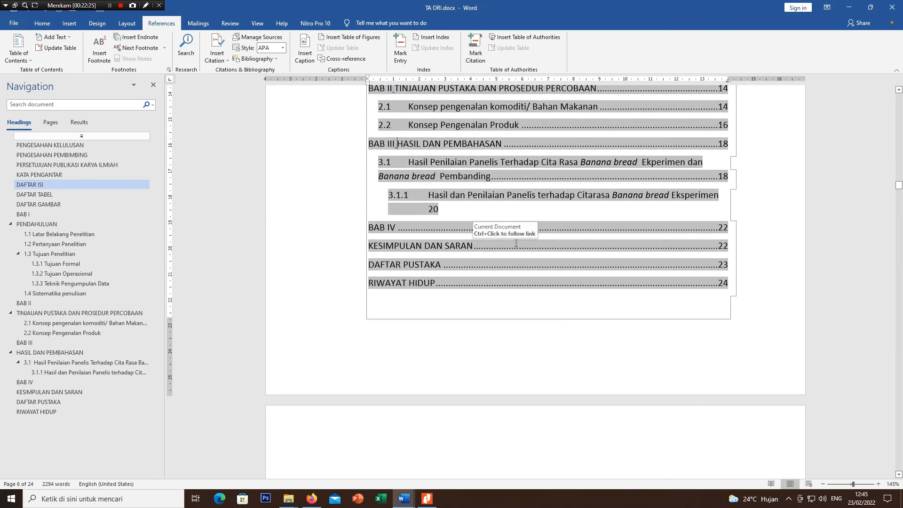
{"action": "scroll", "coordinate": [516, 243], "scroll_direction": "up", "scroll_amount": 14}
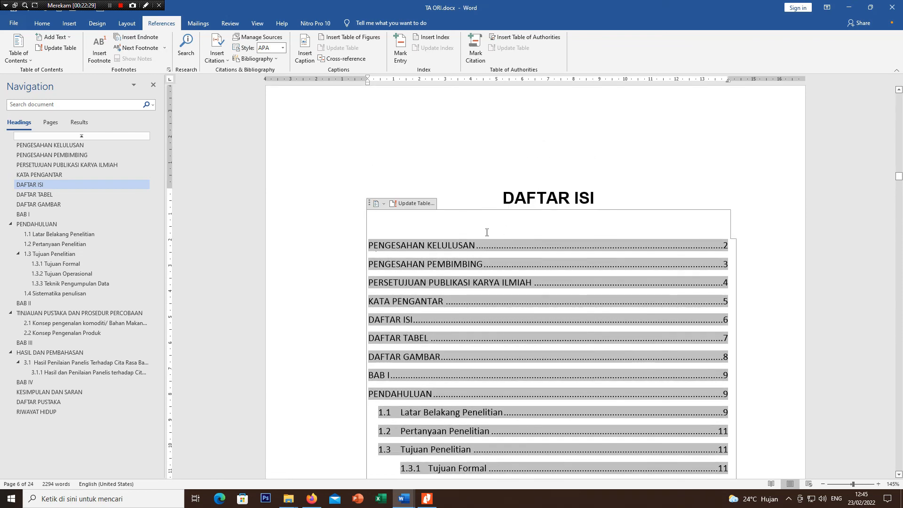
{"action": "scroll", "coordinate": [496, 231], "scroll_direction": "down", "scroll_amount": 3}
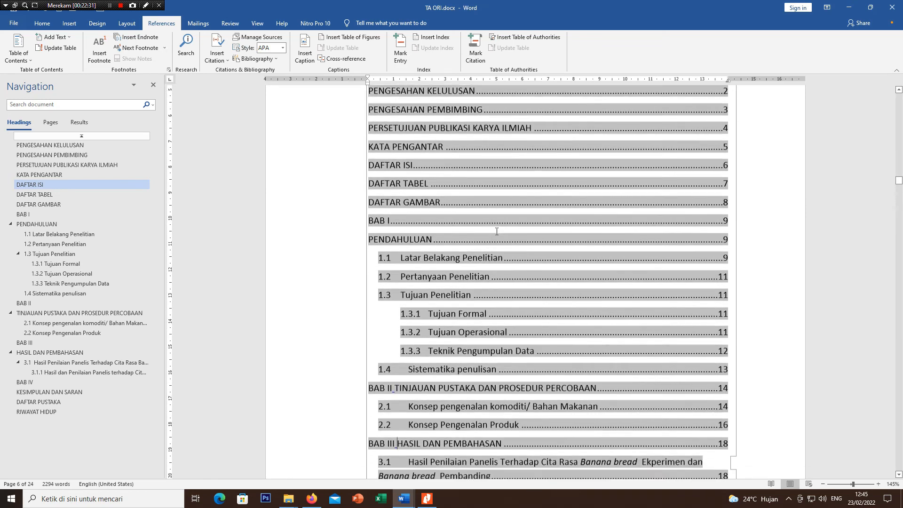